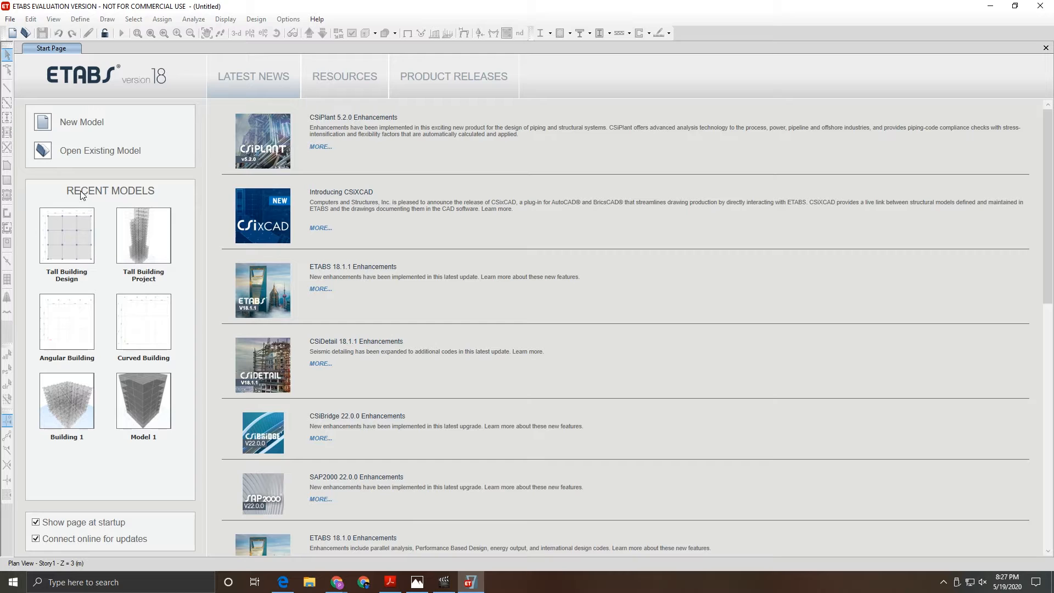
- Open the Tall Building Design model from the Recent Models list
{"action": "left_click", "coordinate": [81, 236]}
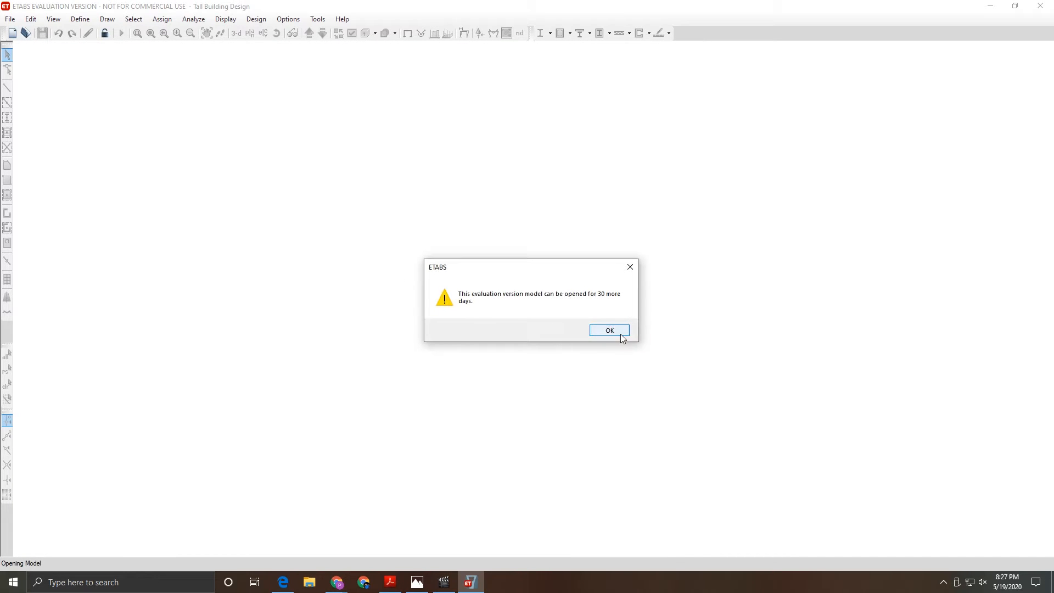
- Dismiss the evaluation-version warning so the Tall Building Design model loads fully
{"action": "left_click", "coordinate": [622, 336]}
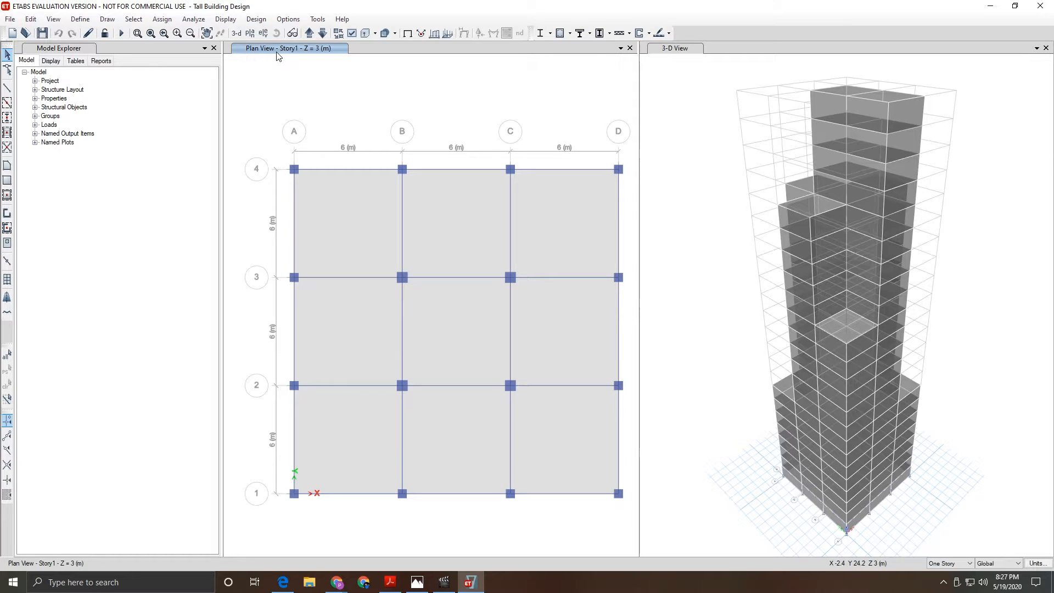
{"action": "left_click", "coordinate": [80, 21]}
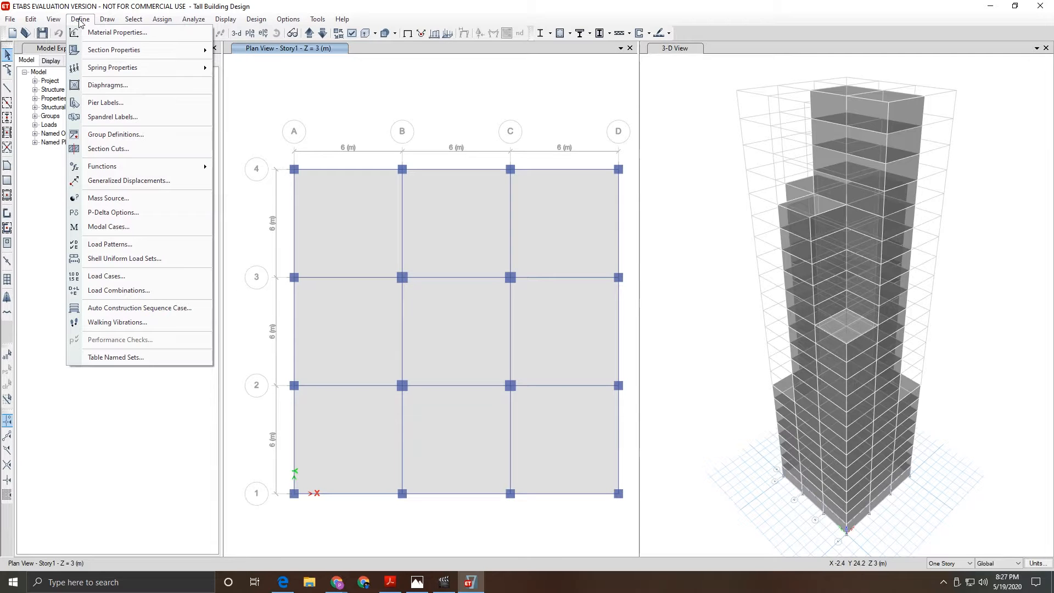
- Add a 'Seismic' load pattern of type Seismic, self-weight multiplier 0, with IS1893 2002 auto lateral load
{"action": "left_click", "coordinate": [72, 21]}
{"action": "left_click", "coordinate": [72, 21]}
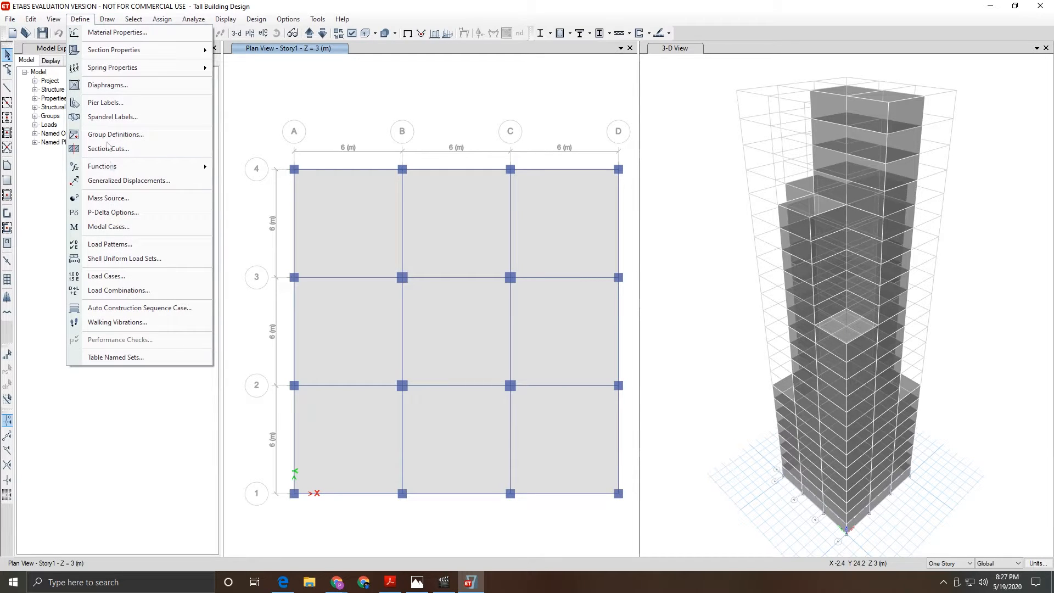
{"action": "left_click", "coordinate": [123, 248]}
{"action": "left_click_drag", "start_coordinate": [355, 264], "coordinate": [297, 267]}
{"action": "type", "text": "S"}
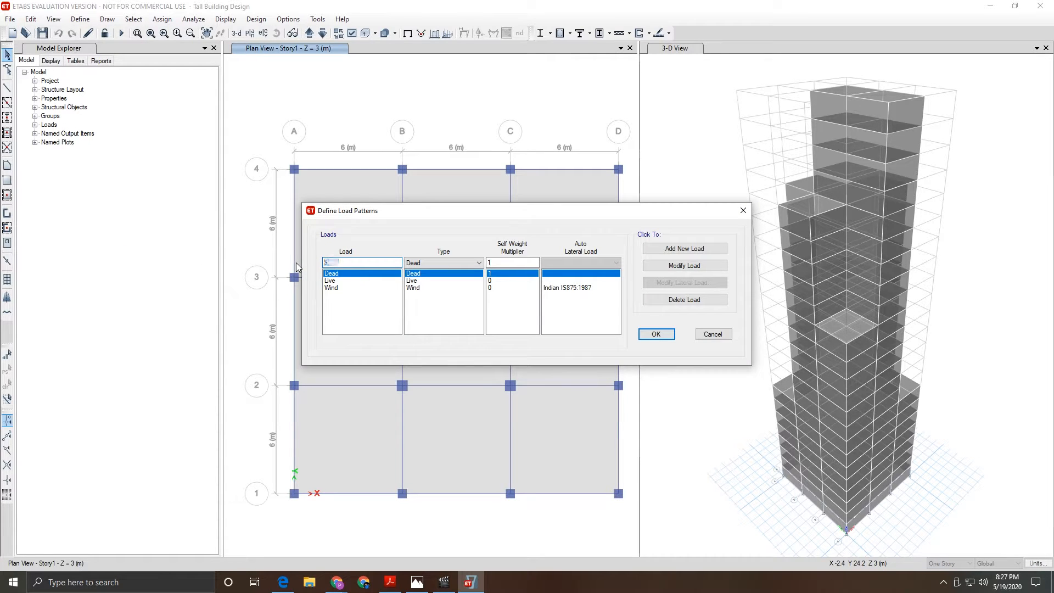
{"action": "type", "text": "eismic"}
{"action": "key", "text": "Tab"}
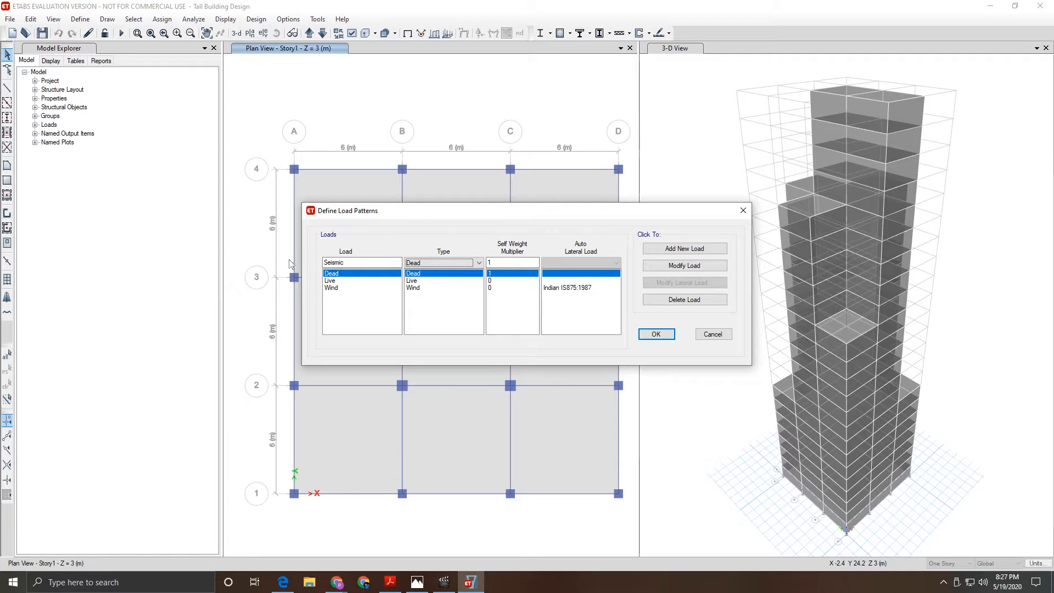
{"action": "left_click", "coordinate": [433, 262]}
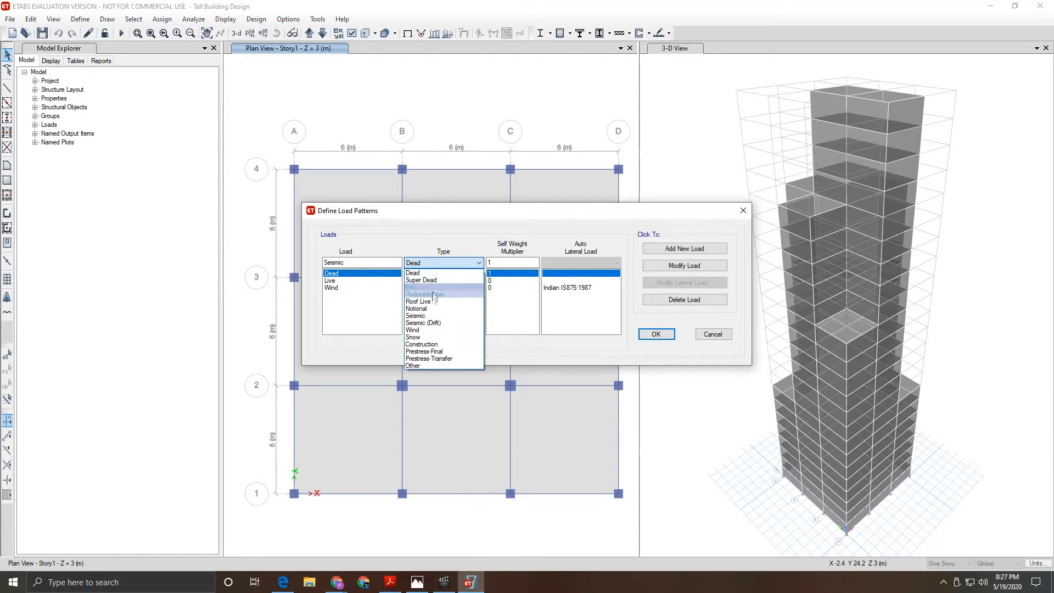
{"action": "left_click", "coordinate": [436, 320]}
{"action": "left_click", "coordinate": [577, 263]}
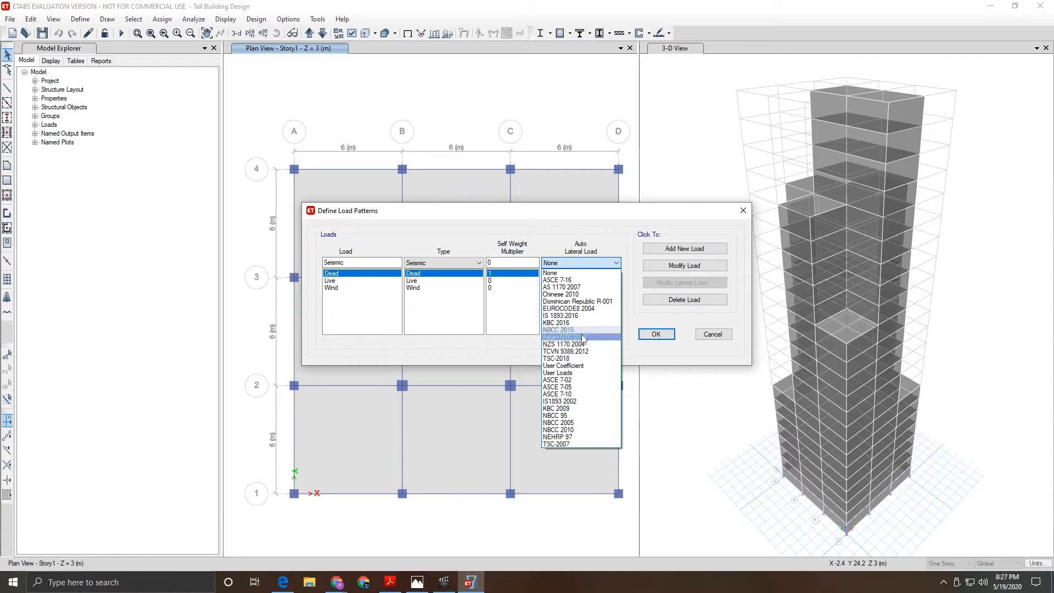
{"action": "left_click", "coordinate": [573, 404]}
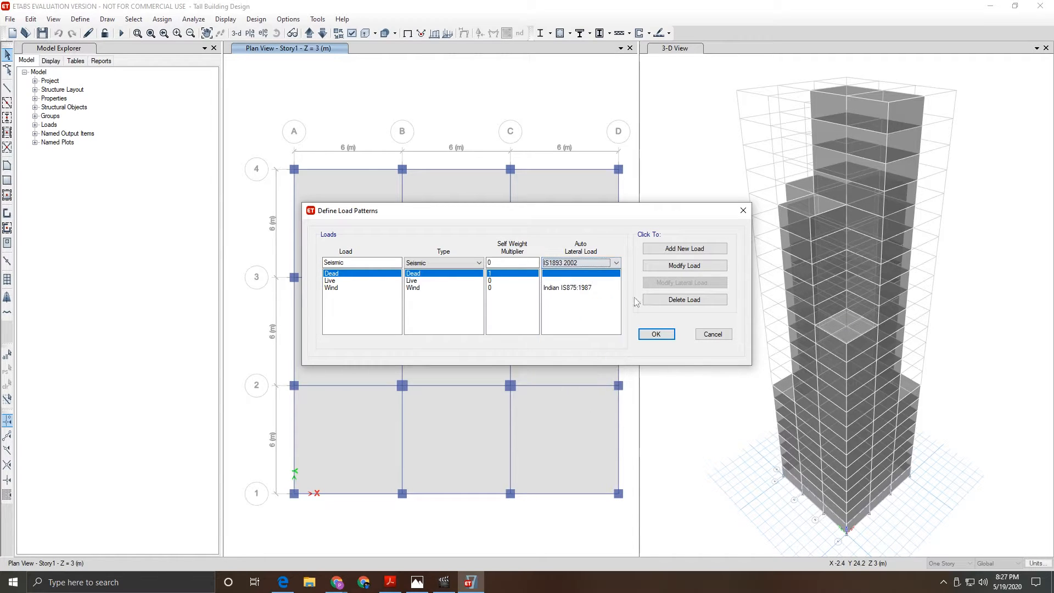
{"action": "left_click", "coordinate": [681, 249]}
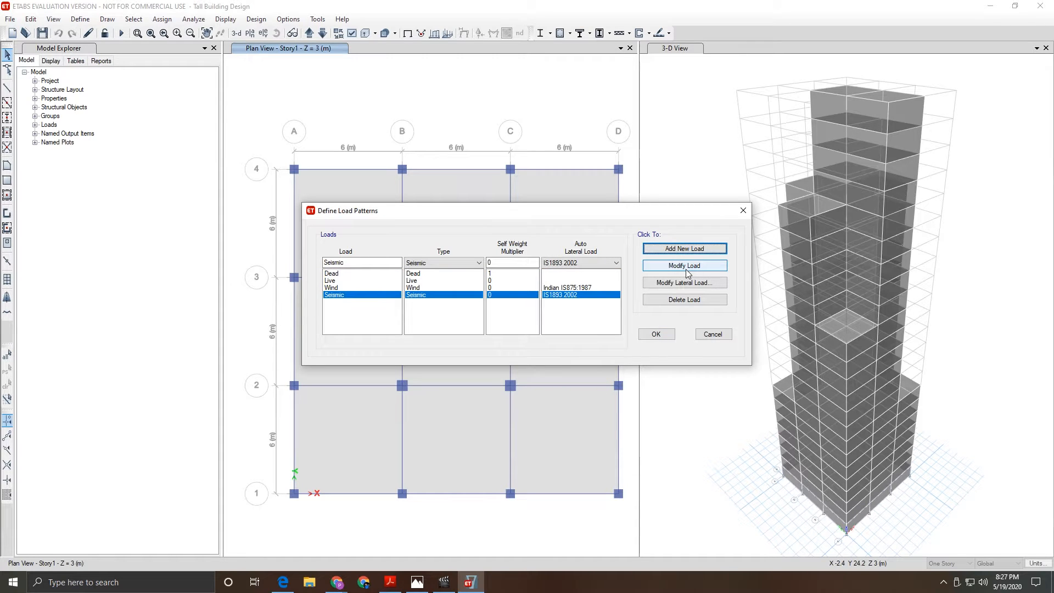
{"action": "left_click", "coordinate": [352, 299]}
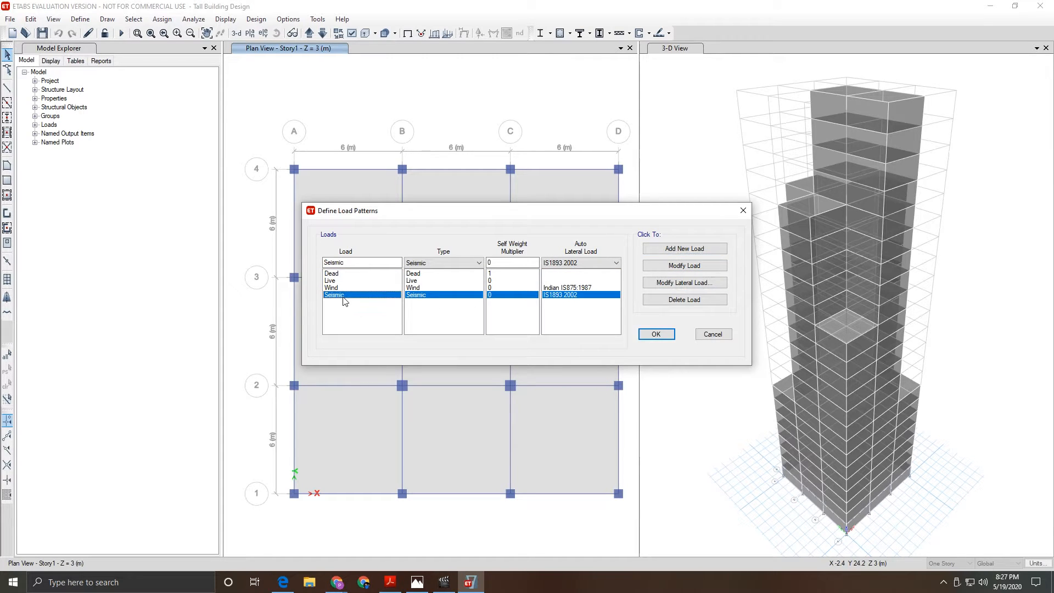
- Limit the IS1893 2002 seismic loading to X Dir and Y Dir by unchecking all four eccentricity cases
{"action": "left_click", "coordinate": [670, 283]}
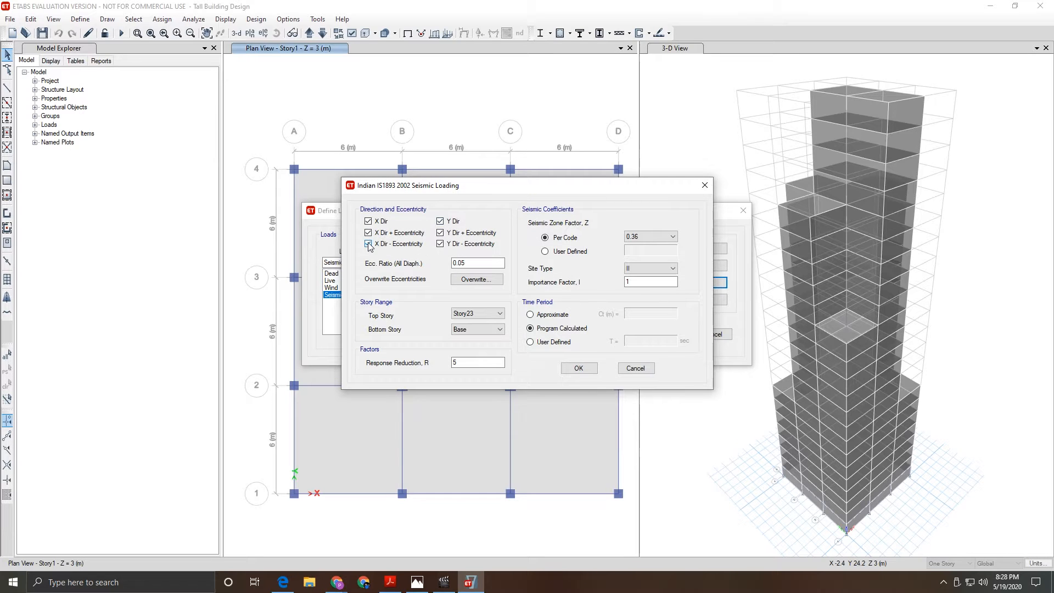
{"action": "left_click", "coordinate": [369, 232]}
{"action": "left_click", "coordinate": [368, 243]}
{"action": "left_click", "coordinate": [440, 243]}
{"action": "left_click", "coordinate": [441, 233]}
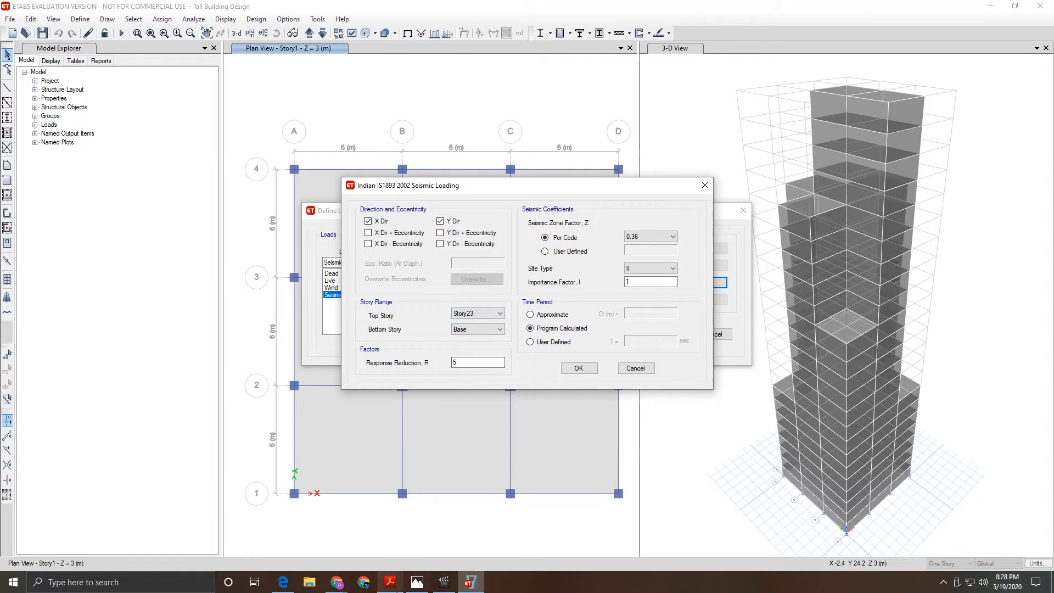
{"action": "left_click", "coordinate": [393, 584]}
- Find Table 2 Zone Factor in the IS 1893 PDF (0.36 for Zone V), then return to ETABS
{"action": "scroll", "coordinate": [516, 384], "scroll_direction": "up", "scroll_amount": 3}
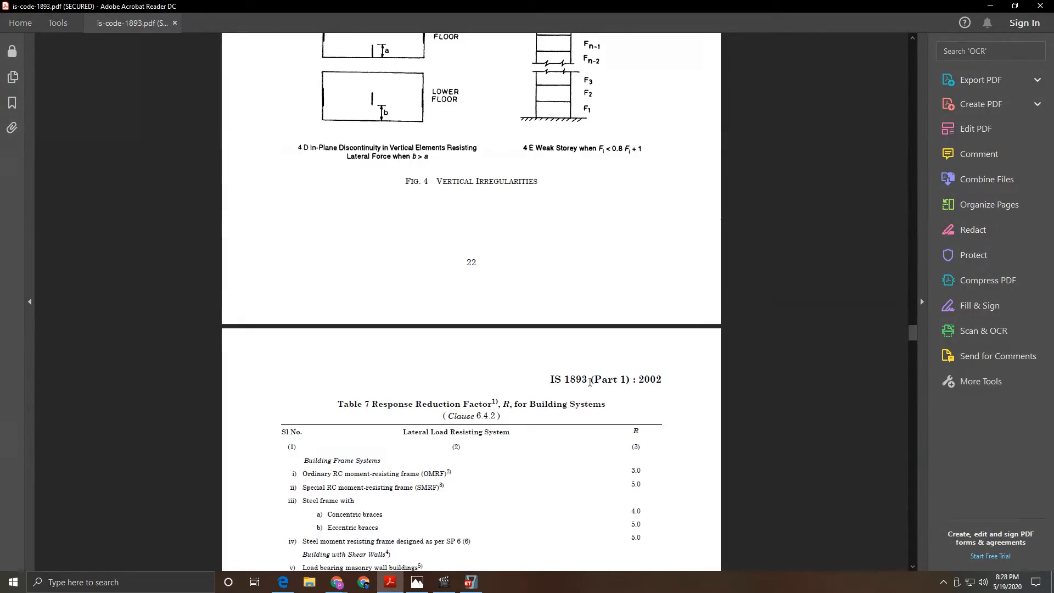
{"action": "left_click_drag", "start_coordinate": [913, 333], "coordinate": [914, 114]}
{"action": "scroll", "coordinate": [452, 300], "scroll_direction": "up", "scroll_amount": 1}
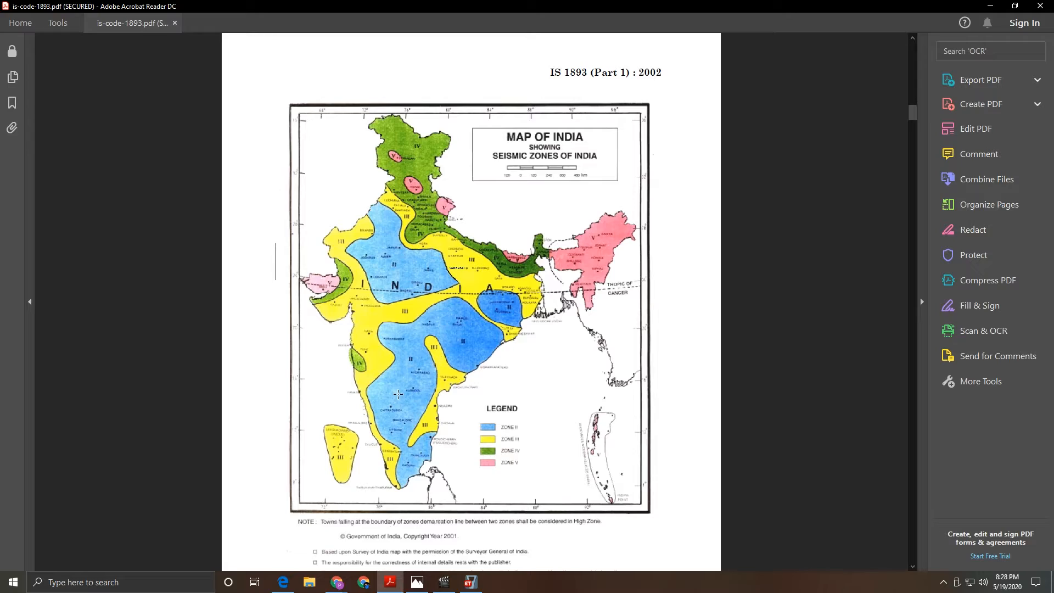
{"action": "scroll", "coordinate": [600, 358], "scroll_direction": "down", "scroll_amount": 20}
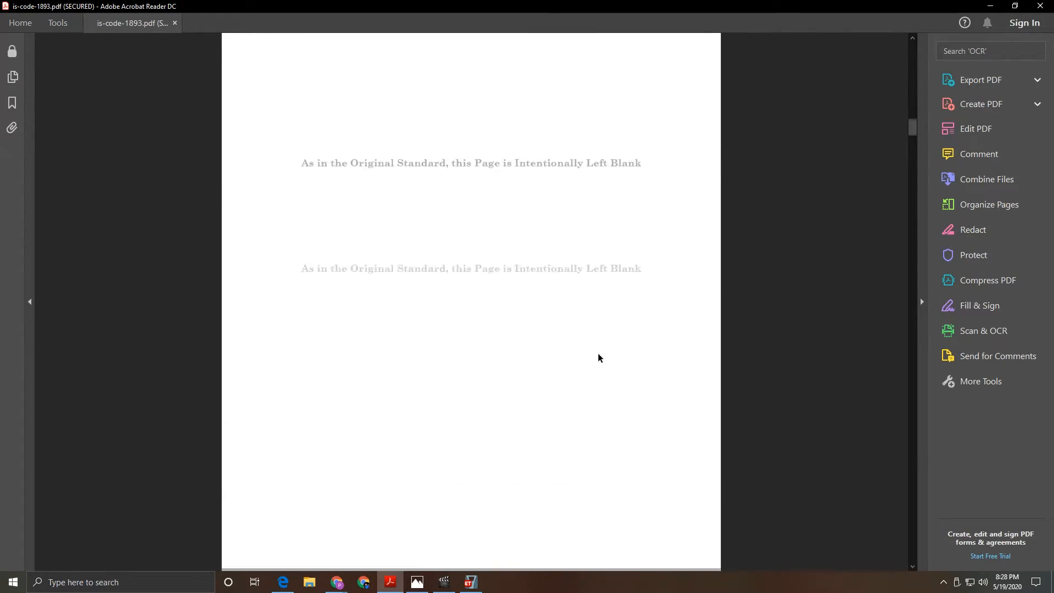
{"action": "left_click_drag", "start_coordinate": [913, 134], "coordinate": [909, 249]}
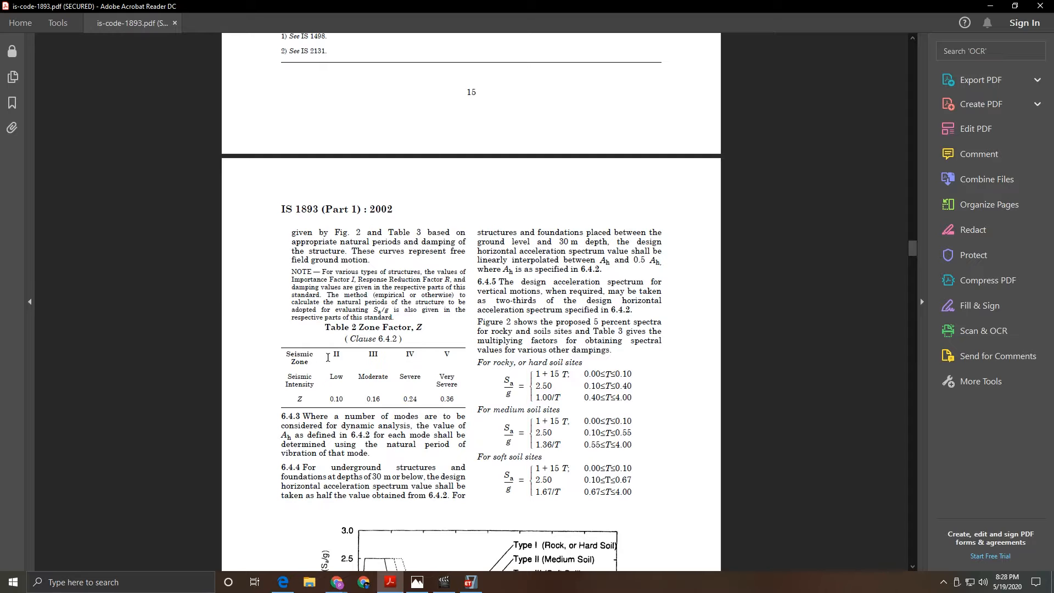
{"action": "scroll", "coordinate": [340, 402], "scroll_direction": "down", "scroll_amount": 2}
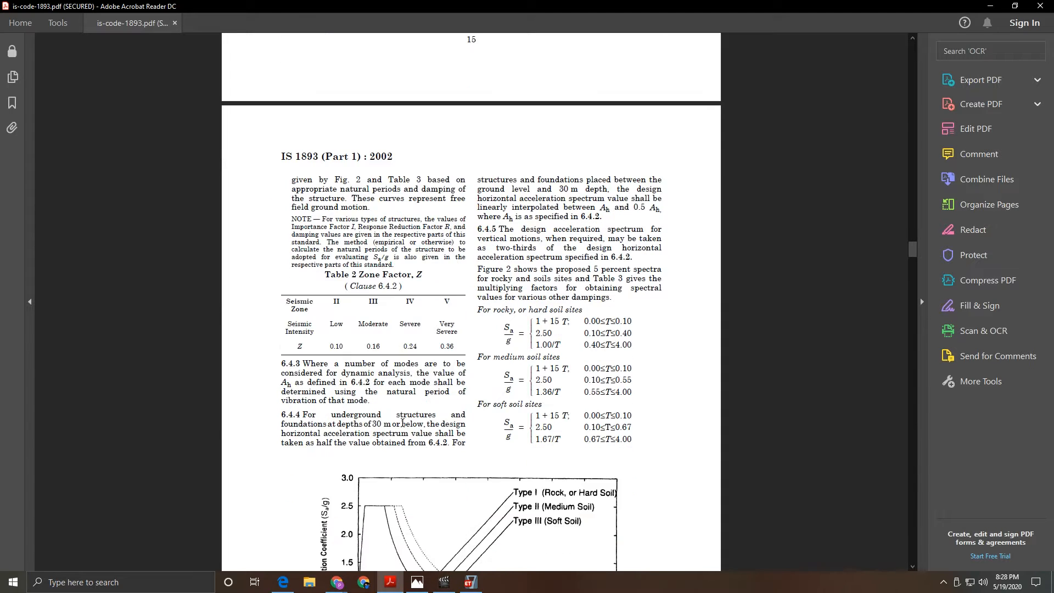
{"action": "left_click", "coordinate": [470, 584]}
- Set the seismic zone factor to 0.1, then check the Fig. 2 response spectra in the IS 1893 PDF
{"action": "left_click", "coordinate": [661, 237]}
{"action": "left_click", "coordinate": [646, 246]}
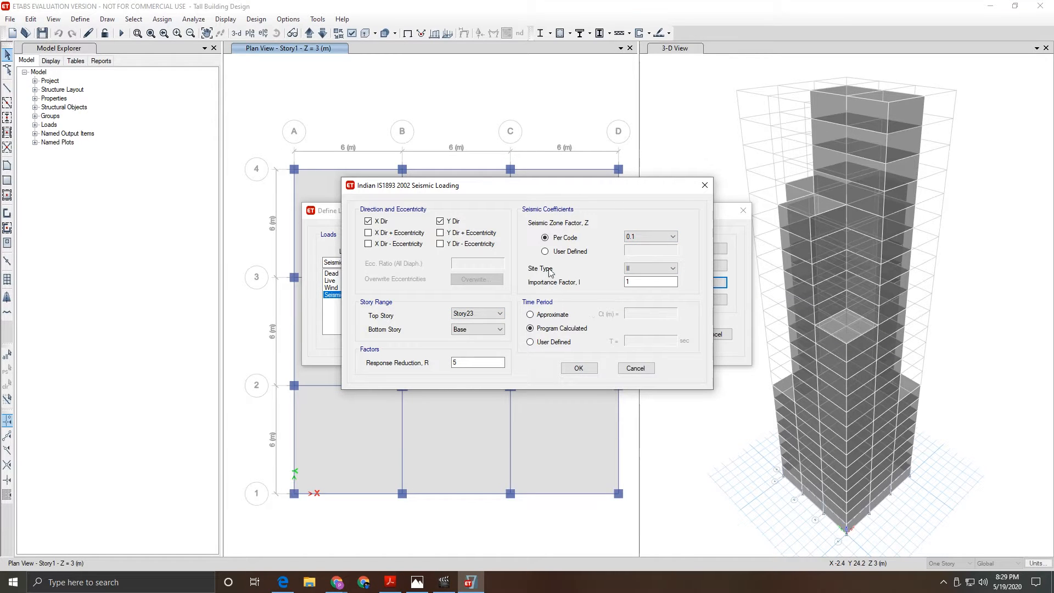
{"action": "left_click", "coordinate": [390, 582]}
{"action": "scroll", "coordinate": [443, 303], "scroll_direction": "up", "scroll_amount": 2, "text": "ctrl"}
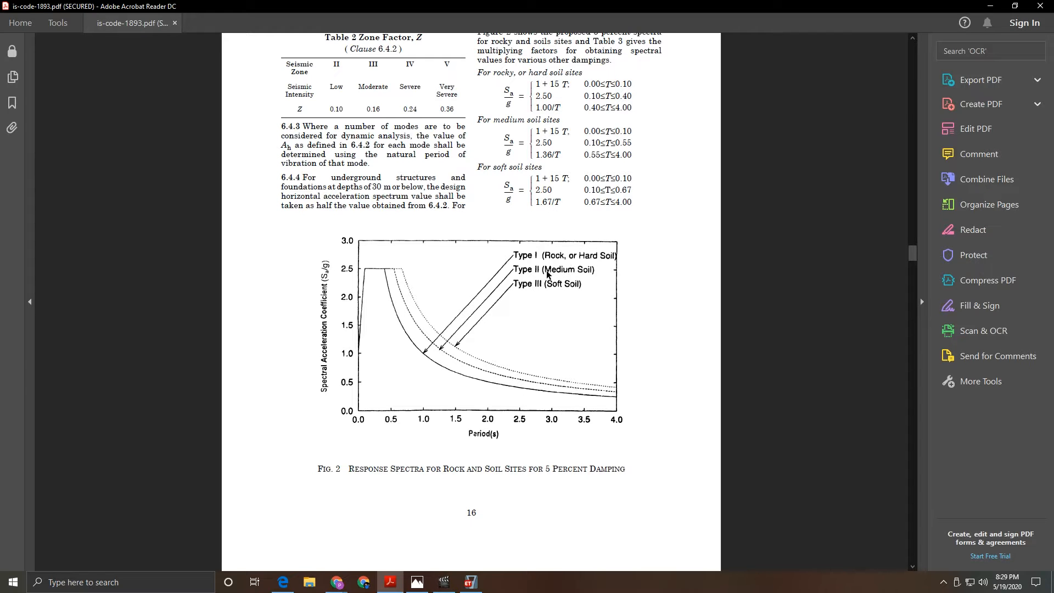
- Confirm importance factor 1.0 for all other buildings in IS 1893 Table 6, then return to ETABS
{"action": "left_click", "coordinate": [476, 587]}
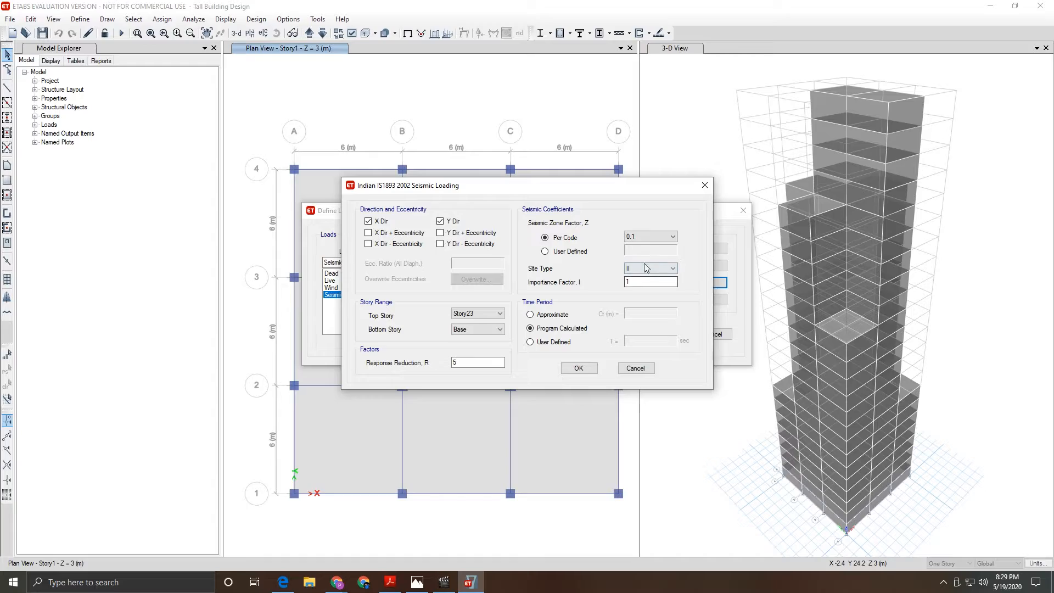
{"action": "left_click", "coordinate": [391, 582]}
{"action": "scroll", "coordinate": [441, 395], "scroll_direction": "down", "scroll_amount": 5}
{"action": "scroll", "coordinate": [441, 394], "scroll_direction": "down", "scroll_amount": 15}
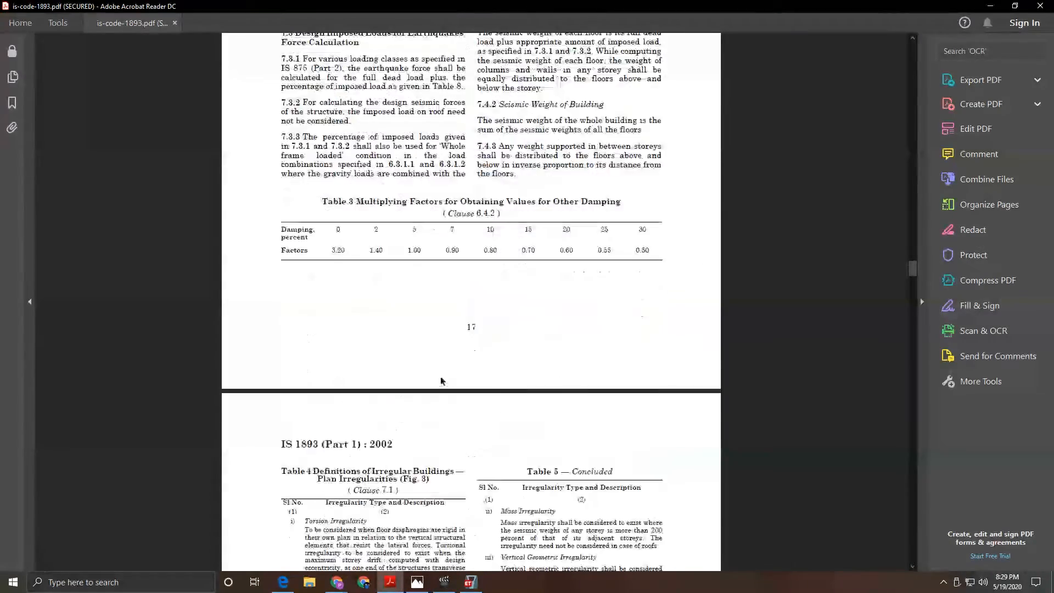
{"action": "scroll", "coordinate": [440, 377], "scroll_direction": "down", "scroll_amount": 1}
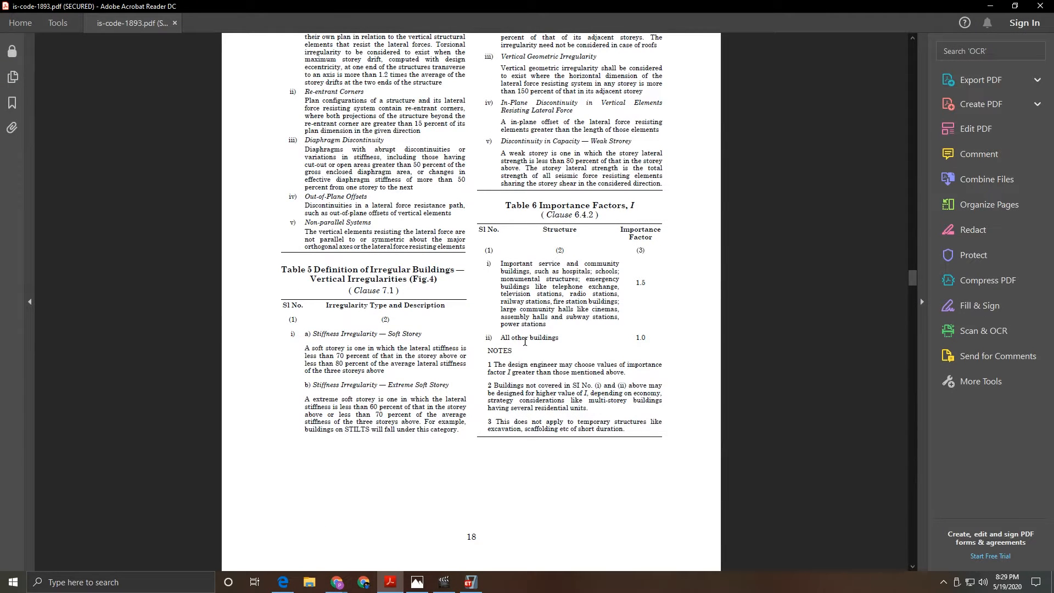
{"action": "left_click_drag", "start_coordinate": [528, 340], "coordinate": [560, 339]}
{"action": "left_click", "coordinate": [583, 345]}
{"action": "left_click", "coordinate": [471, 582]}
{"action": "left_click", "coordinate": [642, 282]}
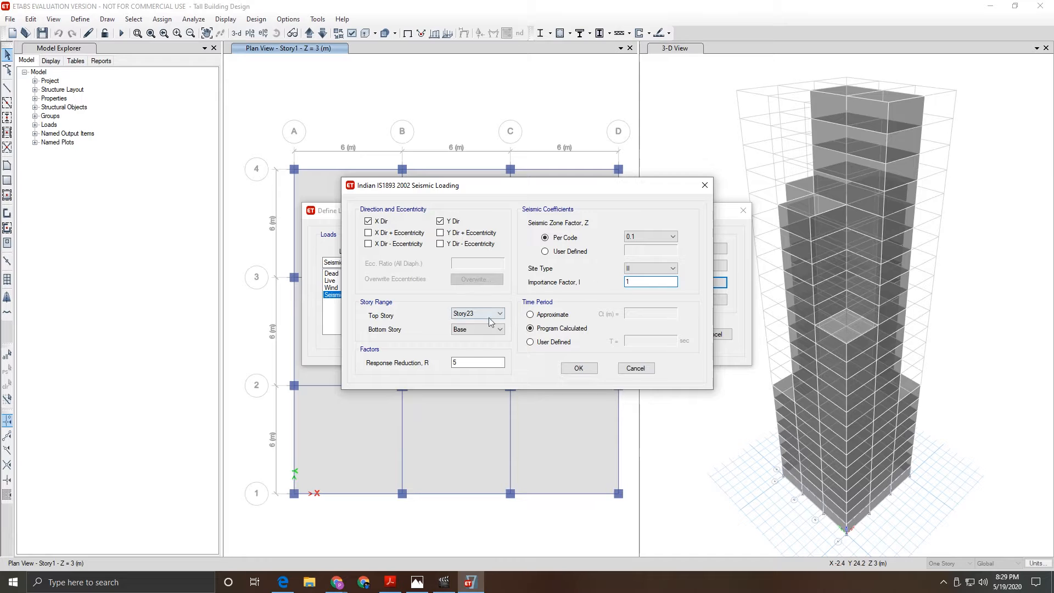
- Look up IS 1893 Table 7: response reduction R of 3.0 for ordinary RC moment-resisting frames
{"action": "left_click", "coordinate": [470, 363]}
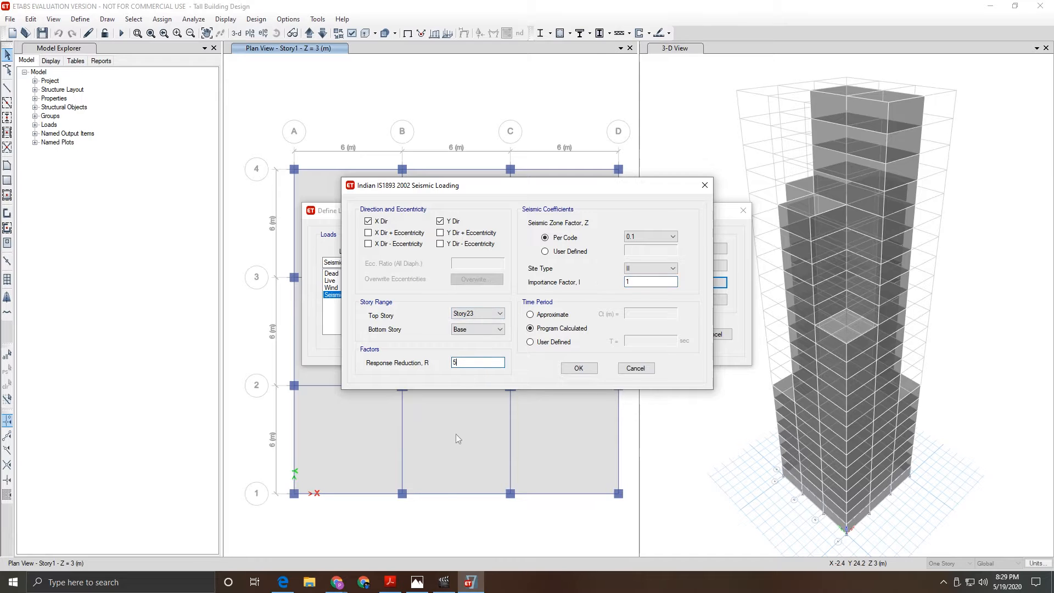
{"action": "left_click", "coordinate": [399, 585]}
{"action": "scroll", "coordinate": [483, 291], "scroll_direction": "down", "scroll_amount": 15}
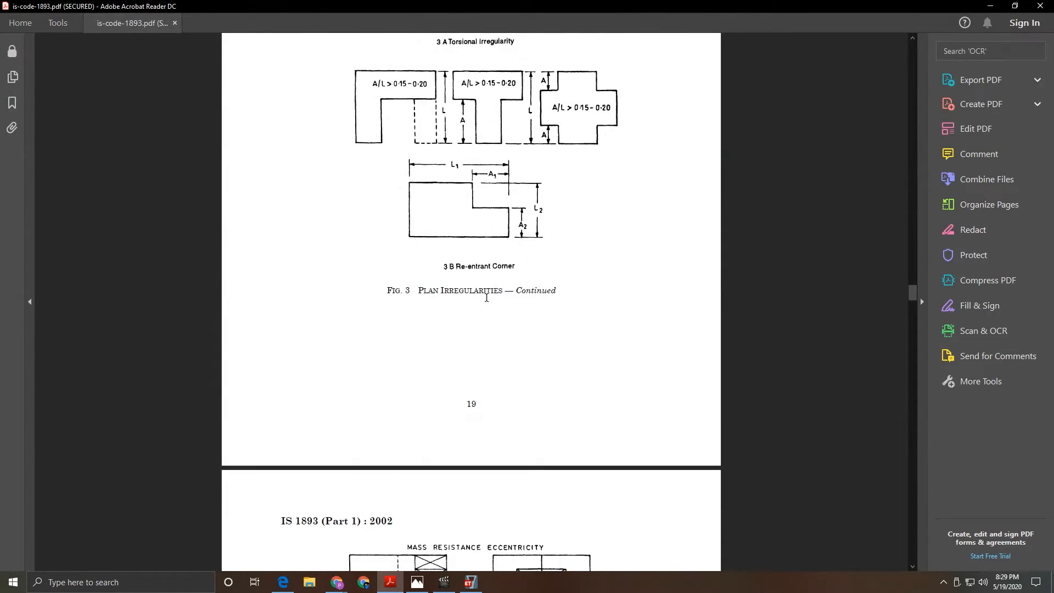
{"action": "scroll", "coordinate": [487, 297], "scroll_direction": "down", "scroll_amount": 5}
{"action": "left_click_drag", "start_coordinate": [913, 303], "coordinate": [914, 340]}
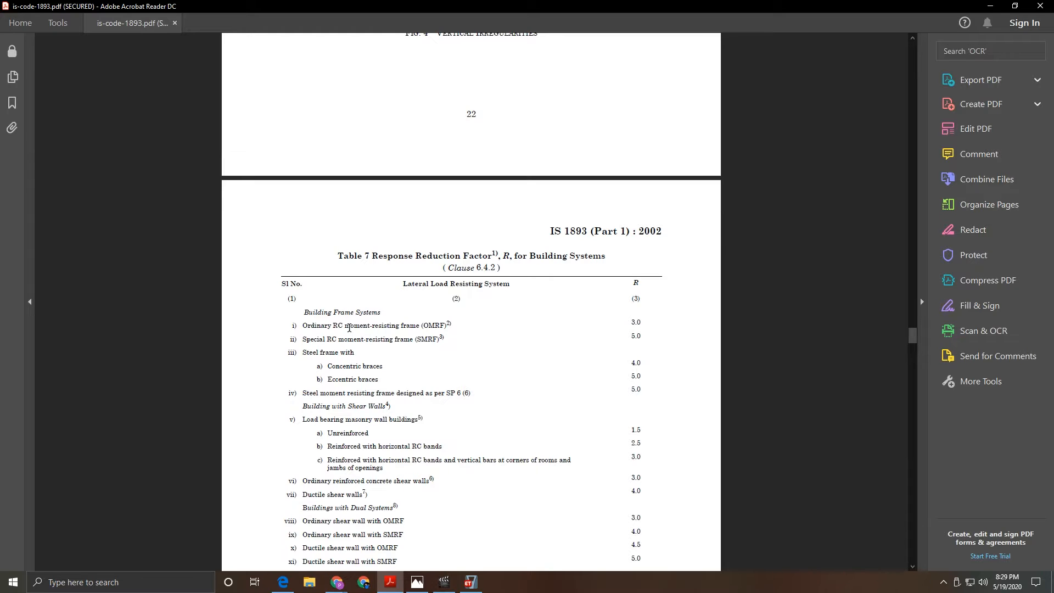
{"action": "left_click", "coordinate": [470, 584]}
- Change the response reduction factor R from 5 to 3 and accept both load dialogs
{"action": "left_click_drag", "start_coordinate": [467, 364], "coordinate": [428, 361]}
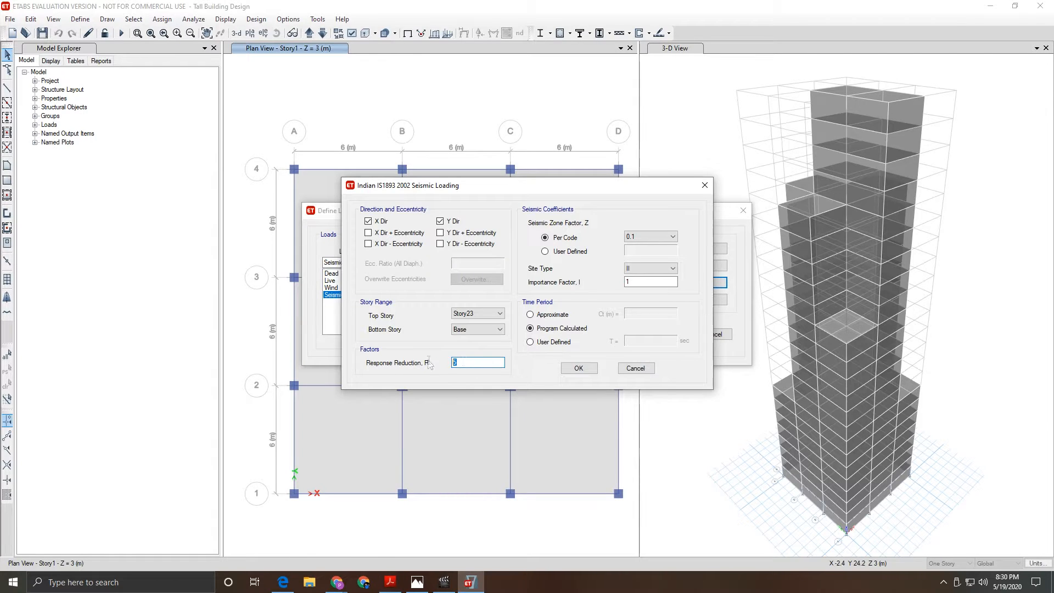
{"action": "type", "text": "3"}
{"action": "left_click", "coordinate": [586, 369]}
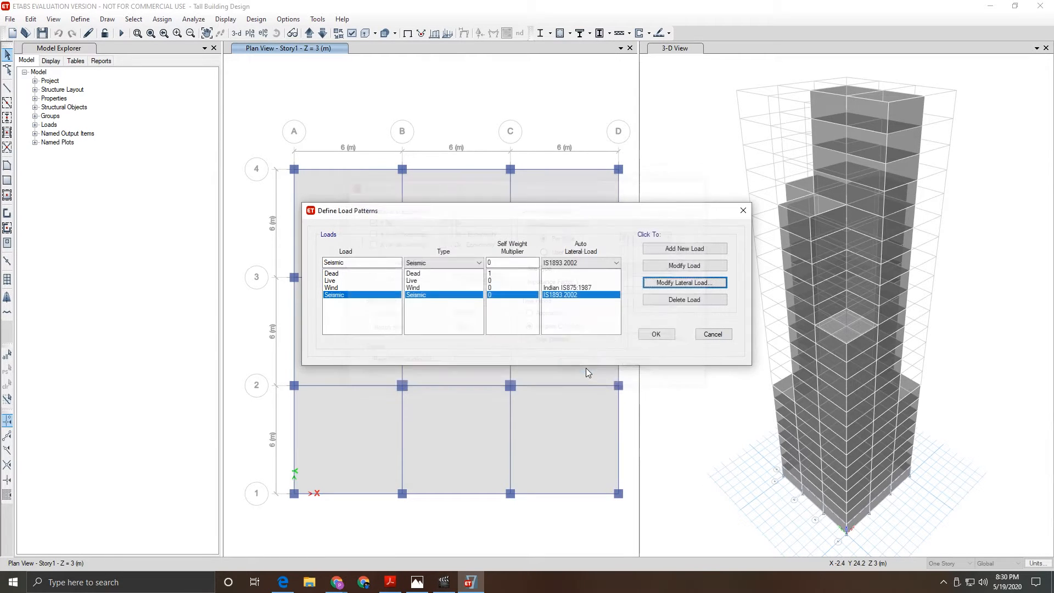
{"action": "left_click", "coordinate": [656, 334]}
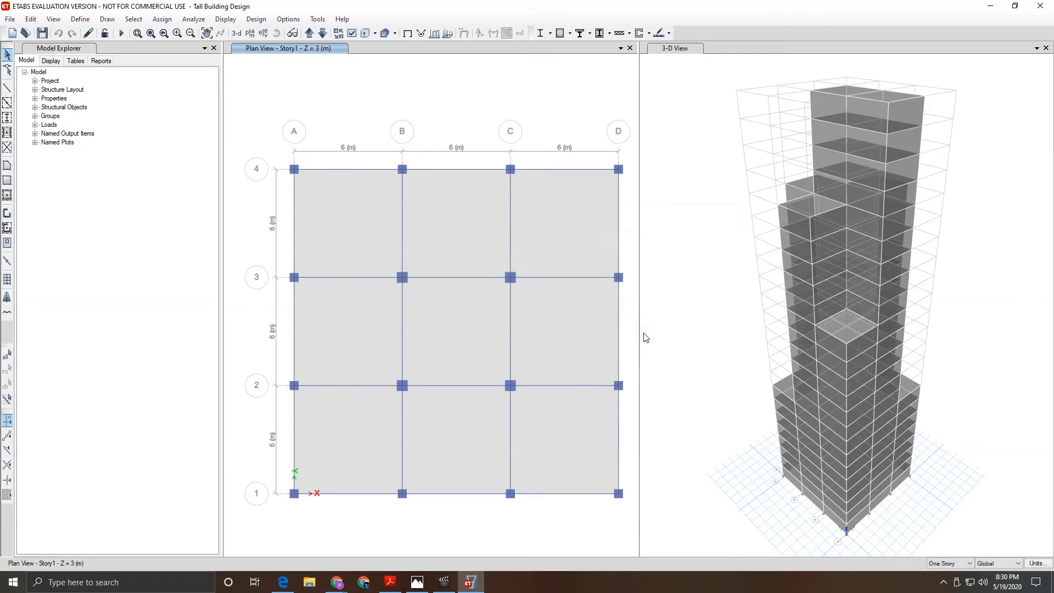
- Set the Wind case to Do Not Run and run analysis for Dead, Live, Modal and Seismic
{"action": "left_click", "coordinate": [194, 19]}
{"action": "left_click", "coordinate": [215, 66]}
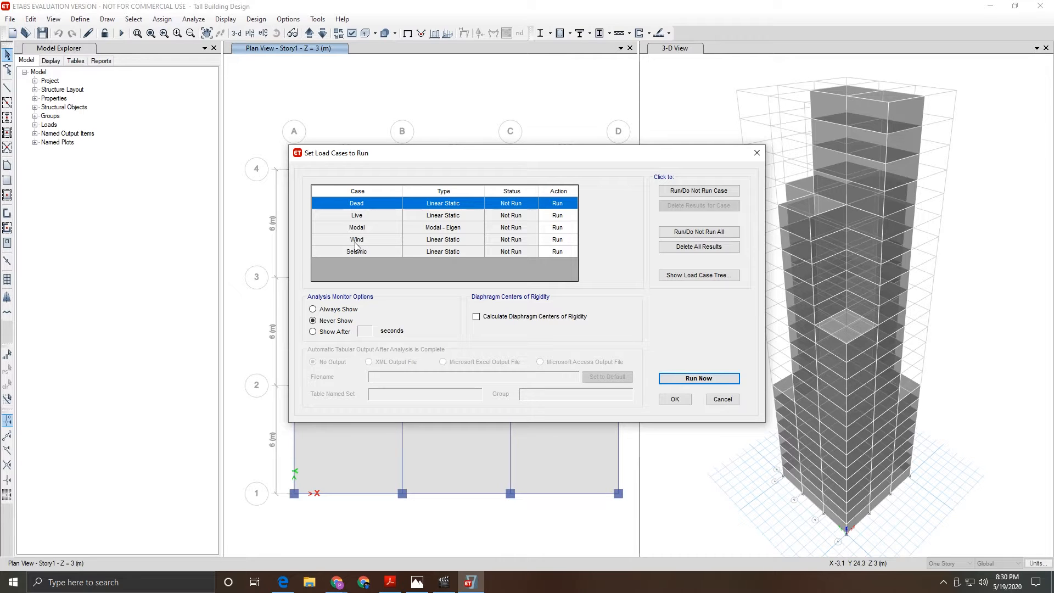
{"action": "left_click", "coordinate": [371, 242]}
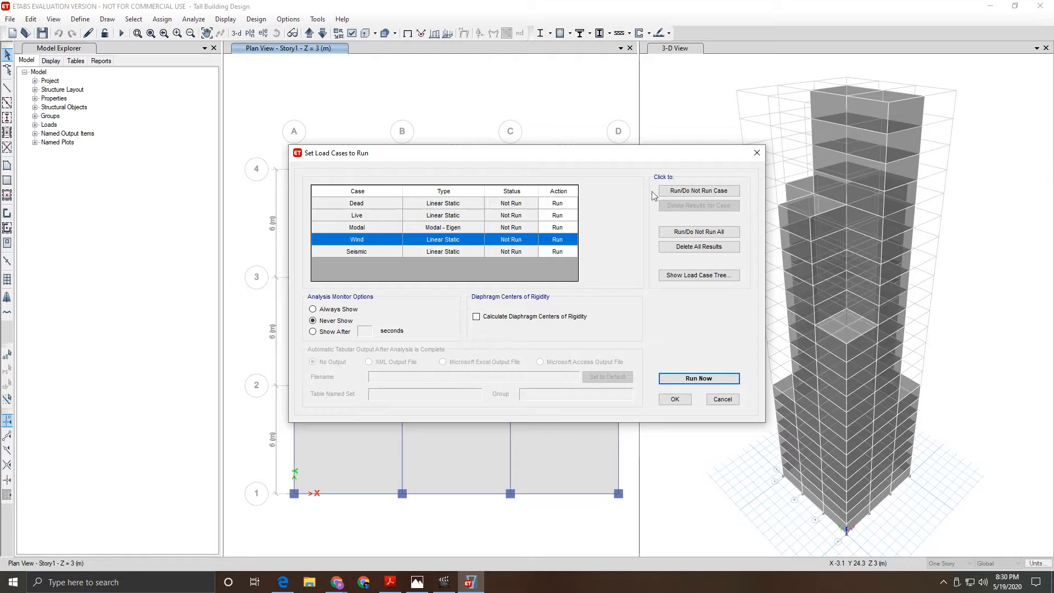
{"action": "left_click", "coordinate": [685, 196]}
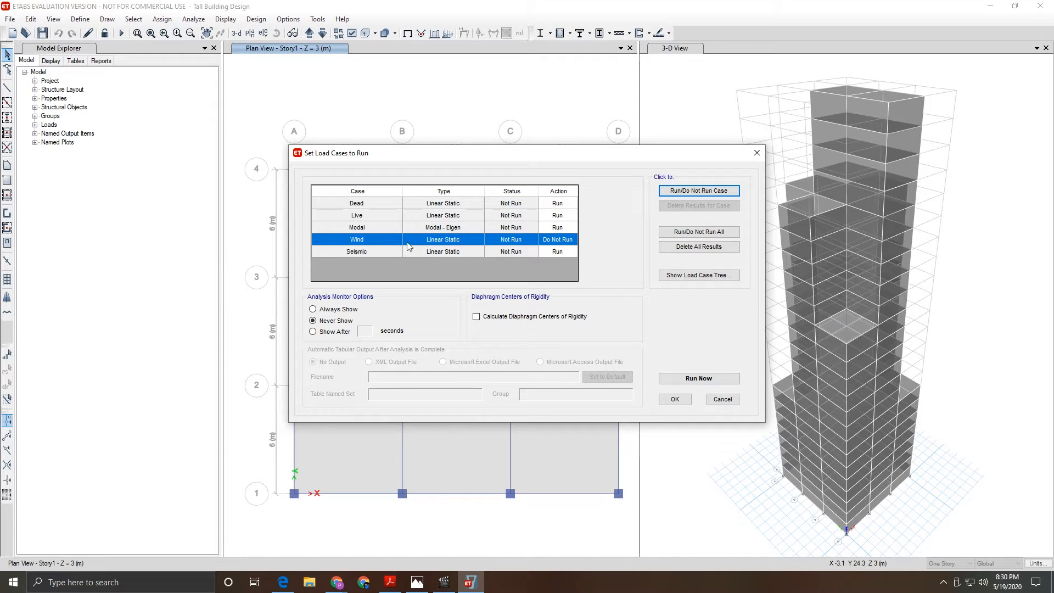
{"action": "left_click", "coordinate": [699, 379]}
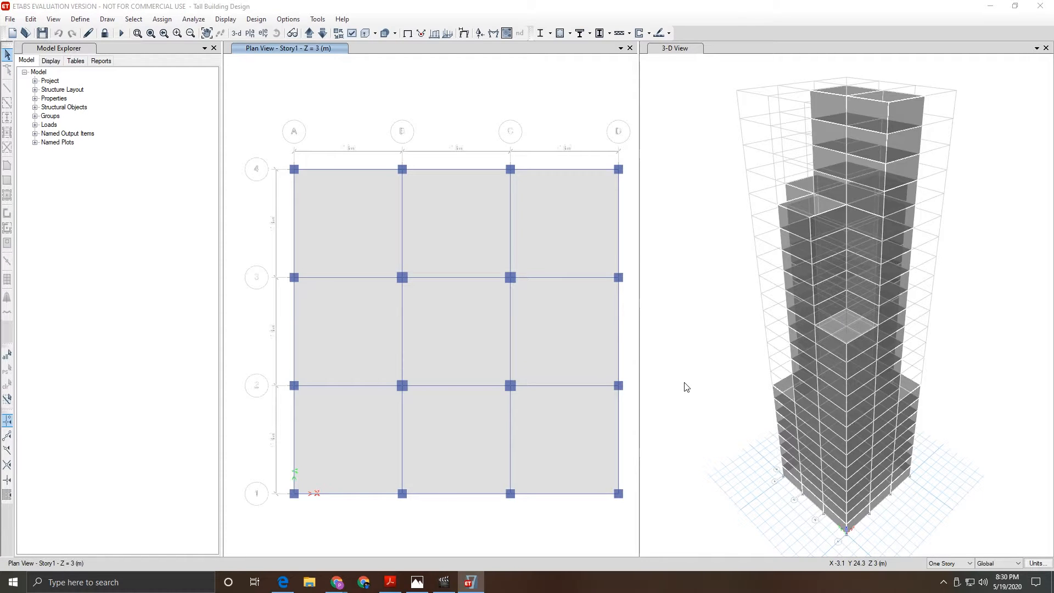
- Rerun the analysis with F5 and show the Dead load deformed shape in the 3-D view
{"action": "key", "text": "F5"}
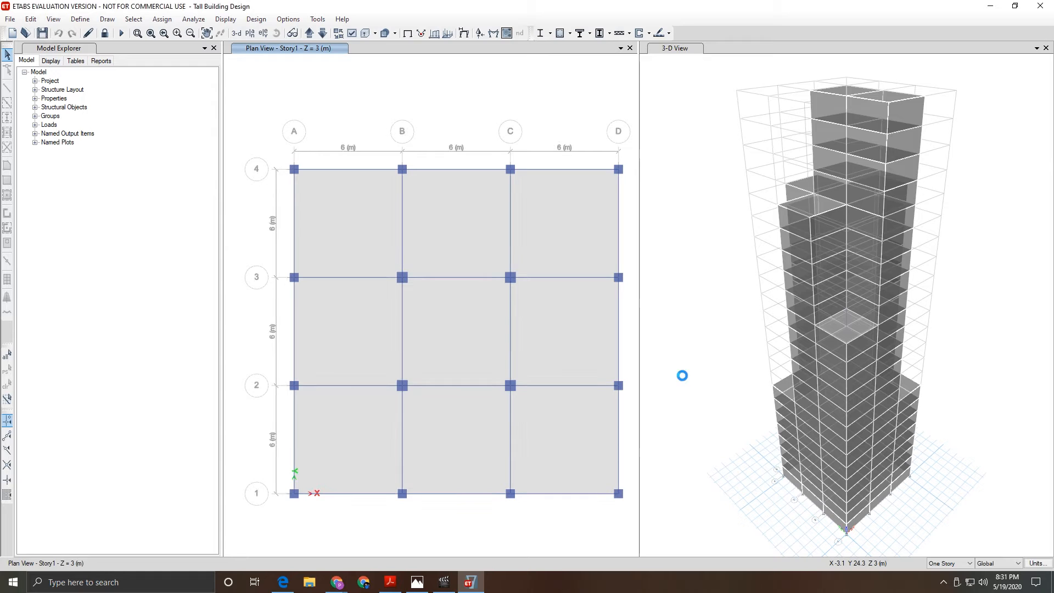
{"action": "left_click", "coordinate": [684, 377]}
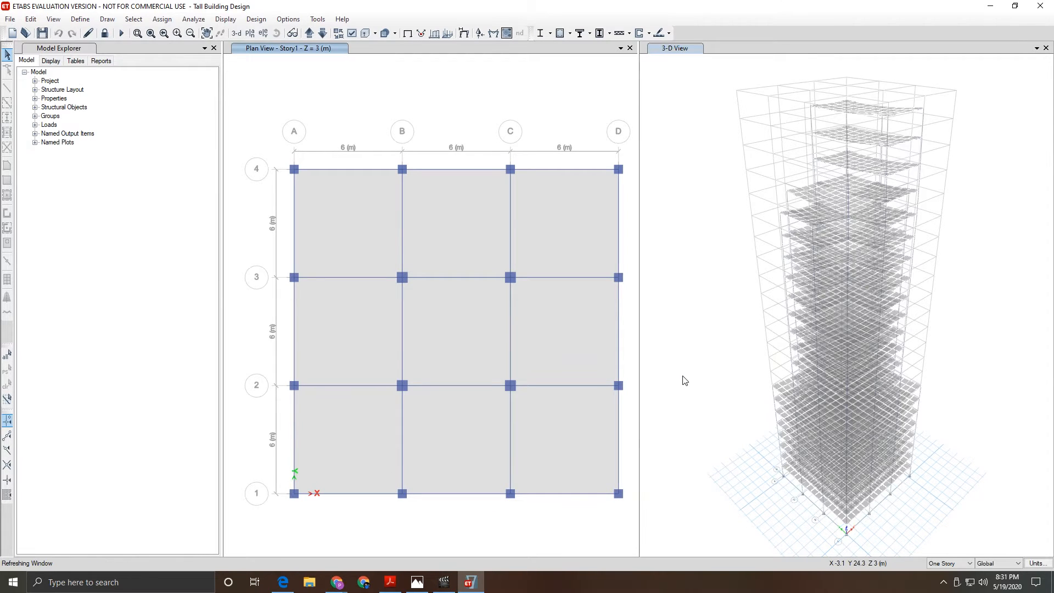
{"action": "scroll", "coordinate": [866, 135], "scroll_direction": "up", "scroll_amount": 5}
{"action": "right_click", "coordinate": [867, 135]}
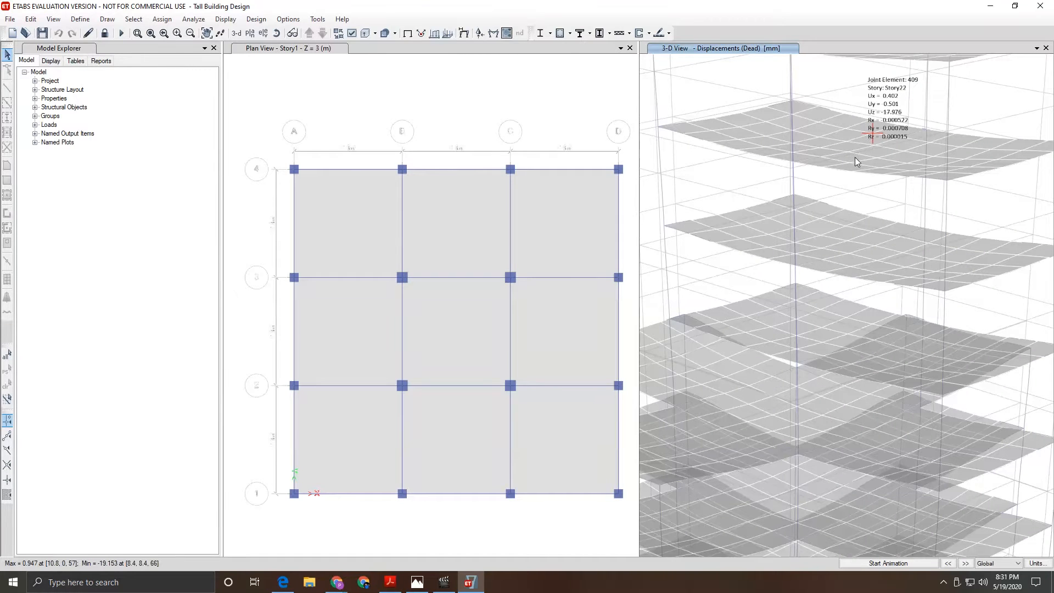
{"action": "right_click", "coordinate": [851, 153]}
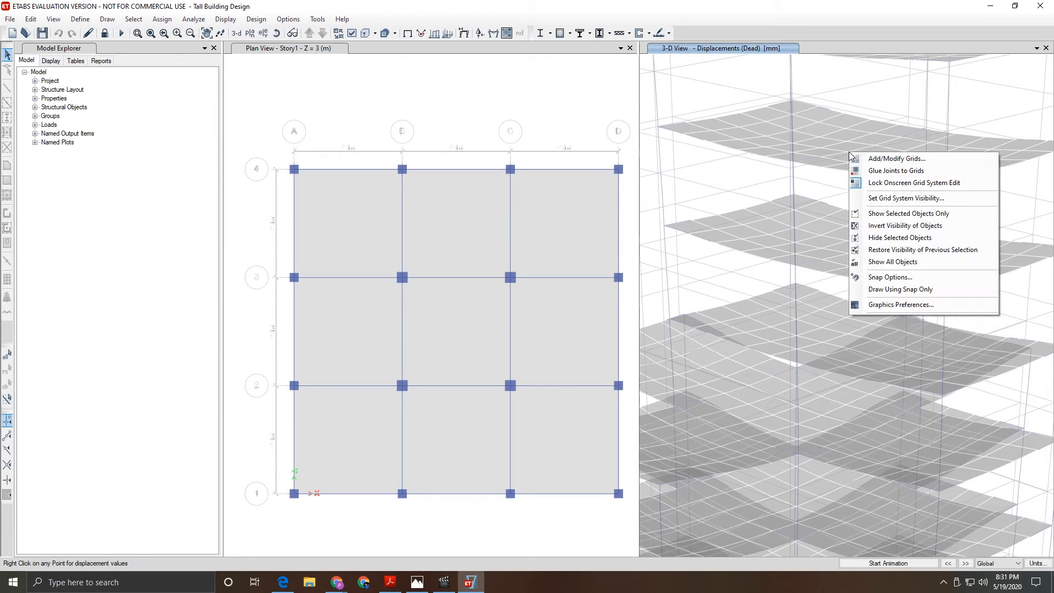
{"action": "left_click", "coordinate": [843, 153]}
{"action": "right_click", "coordinate": [835, 155]}
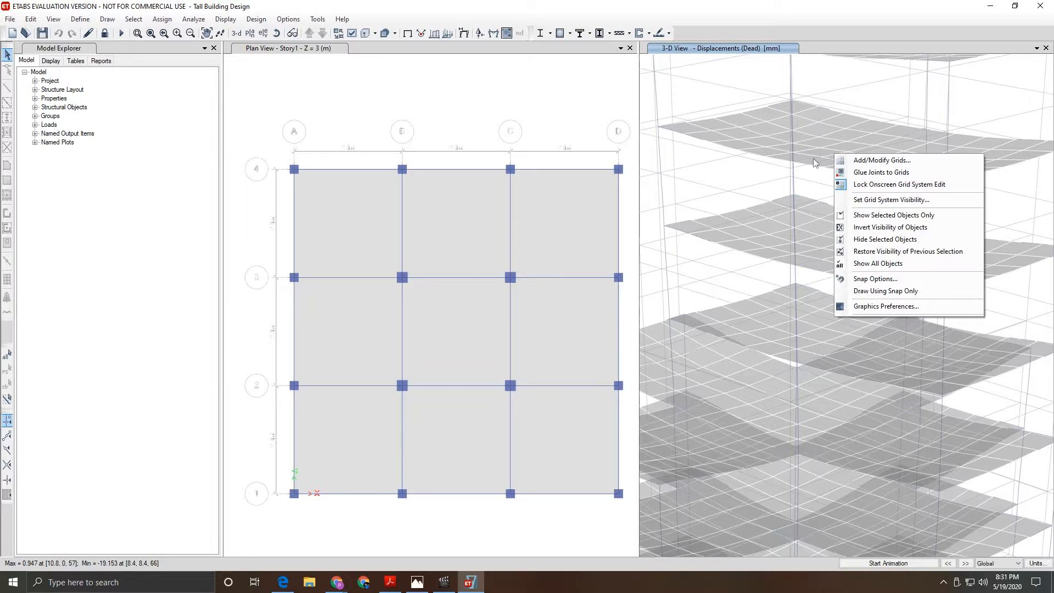
{"action": "right_click", "coordinate": [811, 160]}
{"action": "right_click", "coordinate": [794, 161]}
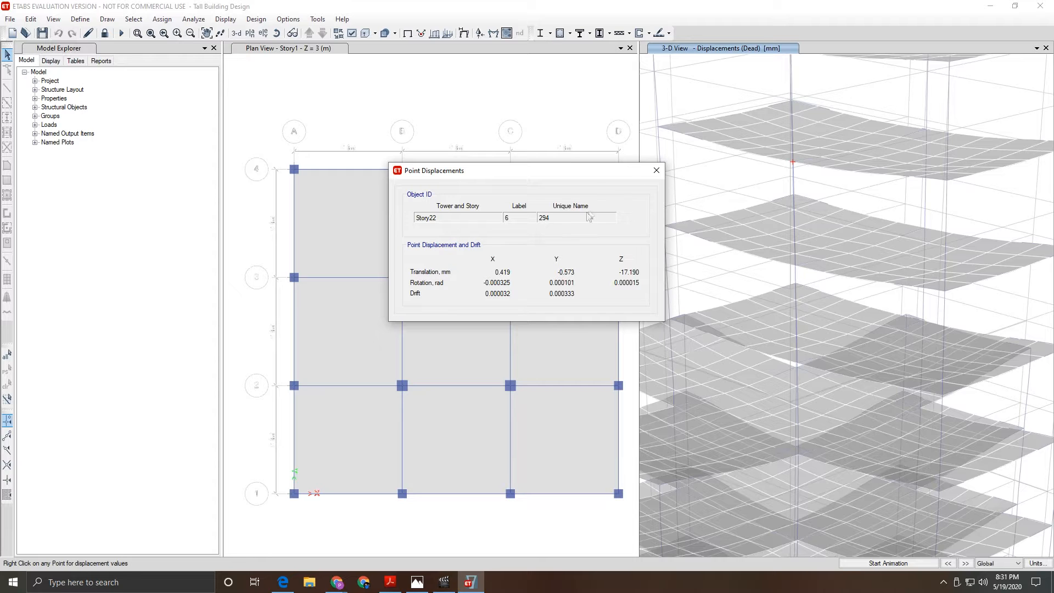
{"action": "left_click", "coordinate": [657, 170]}
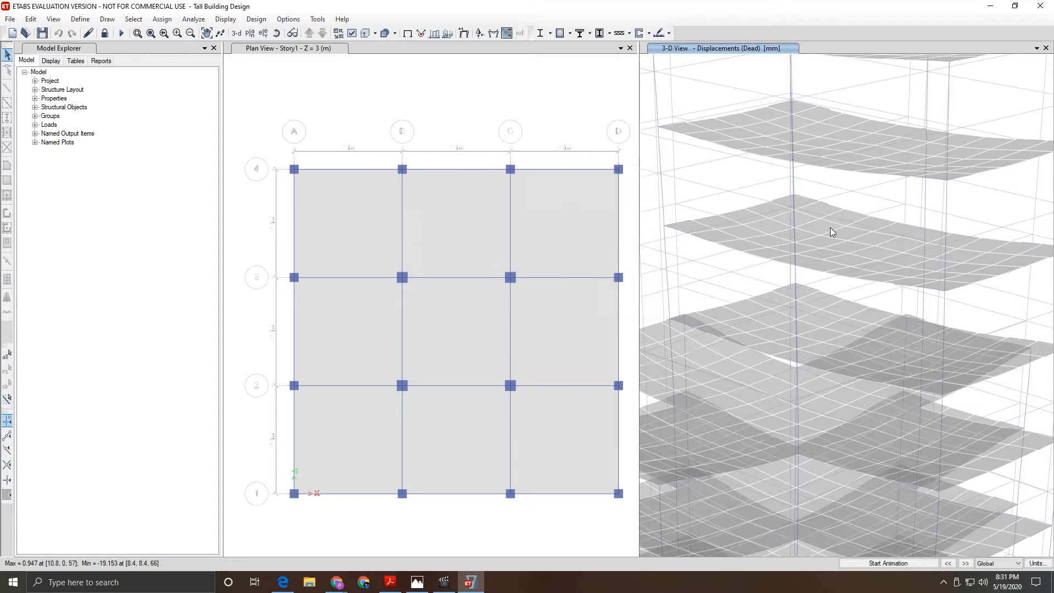
{"action": "scroll", "coordinate": [831, 228], "scroll_direction": "down", "scroll_amount": 5}
{"action": "mouse_move", "coordinate": [854, 342]}
{"action": "scroll", "coordinate": [860, 511], "scroll_direction": "down", "scroll_amount": 5}
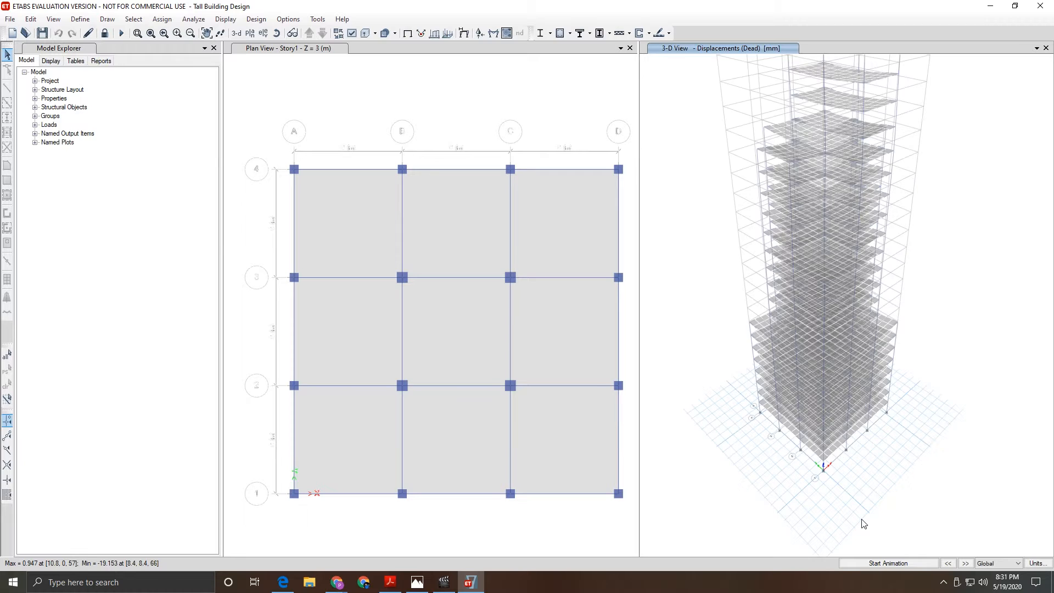
{"action": "scroll", "coordinate": [840, 247], "scroll_direction": "up", "scroll_amount": 5}
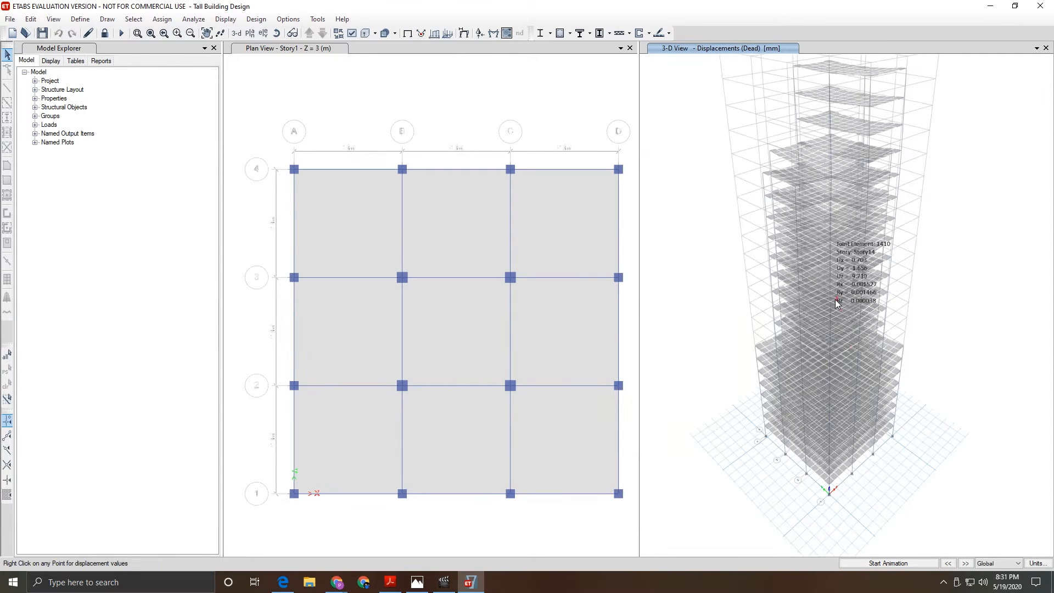
{"action": "scroll", "coordinate": [838, 242], "scroll_direction": "down", "scroll_amount": 3}
{"action": "scroll", "coordinate": [838, 220], "scroll_direction": "up", "scroll_amount": 3}
{"action": "mouse_move", "coordinate": [838, 216]}
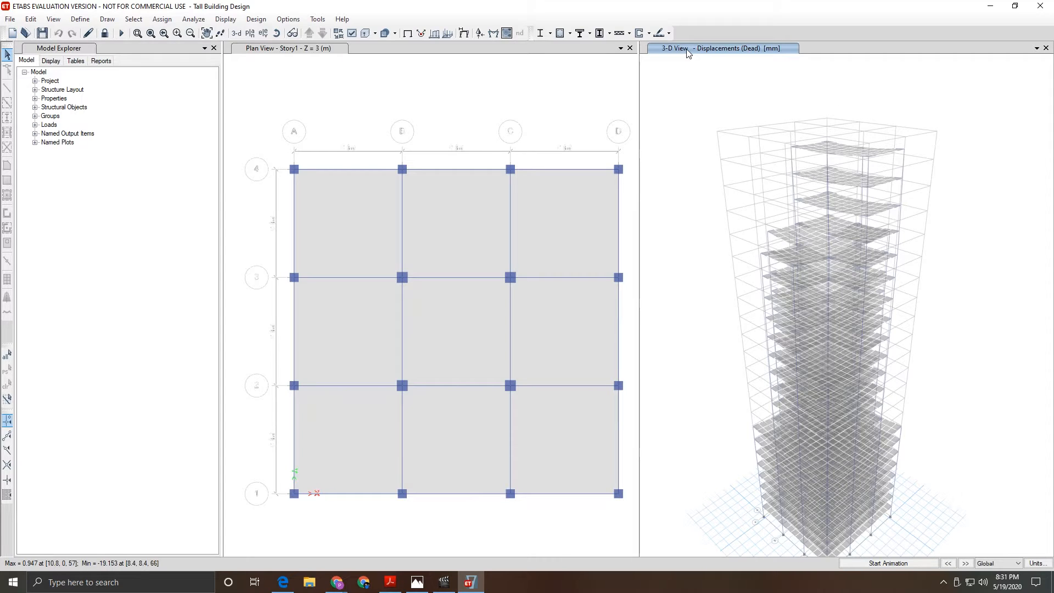
- Review the concrete frame design preferences and accept IS 456:2000 as the design code
{"action": "left_click", "coordinate": [570, 33]}
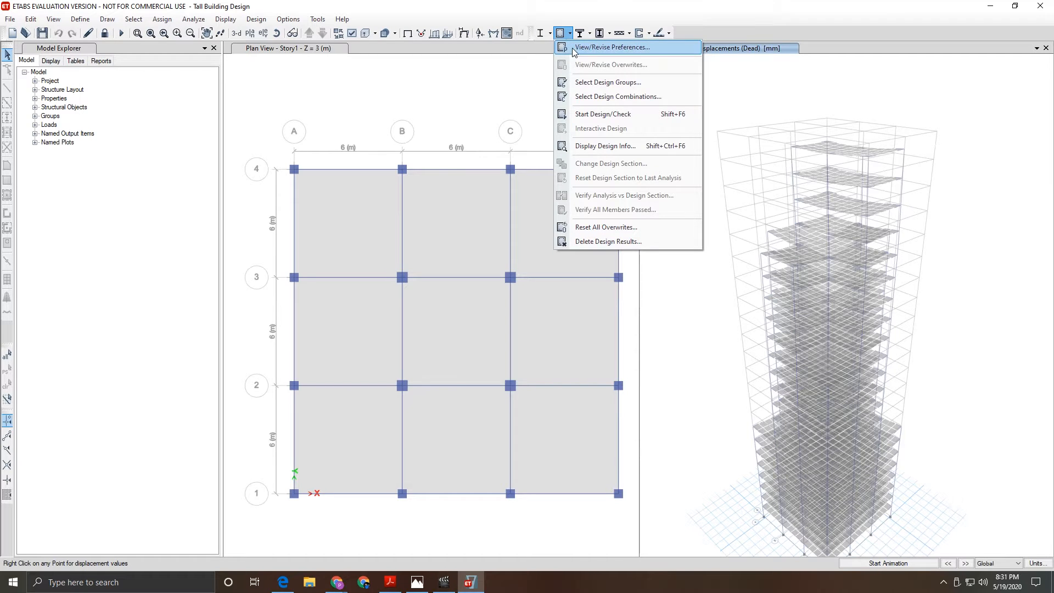
{"action": "left_click", "coordinate": [572, 47]}
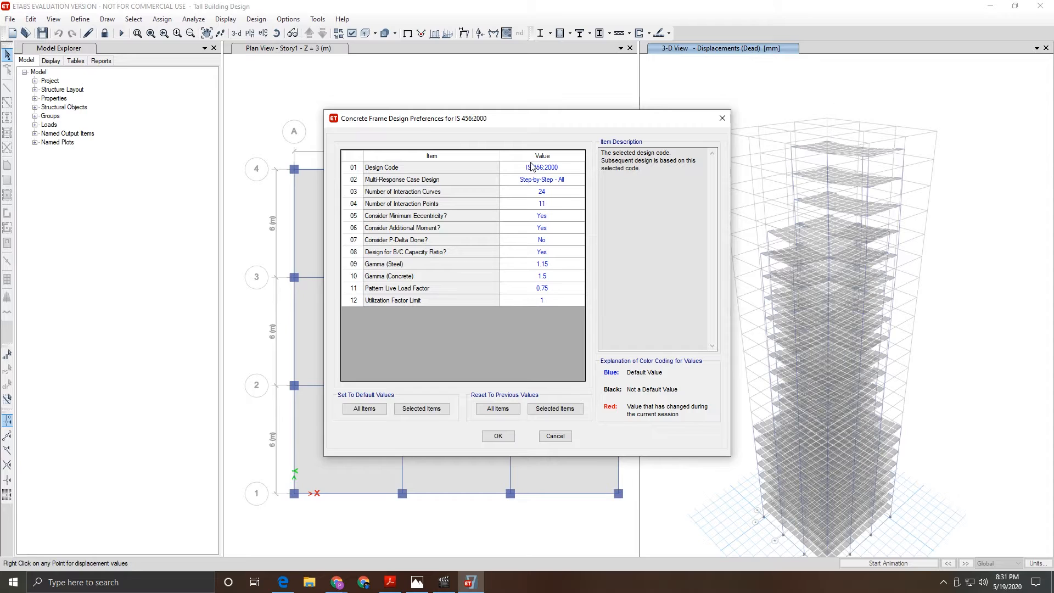
{"action": "left_click", "coordinate": [498, 436]}
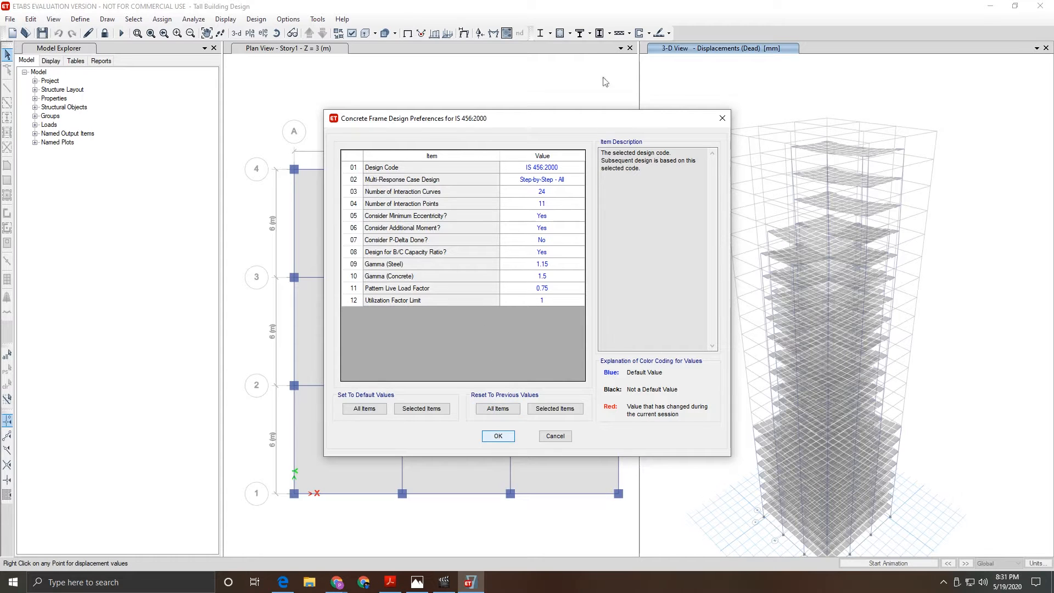
{"action": "left_click", "coordinate": [570, 33]}
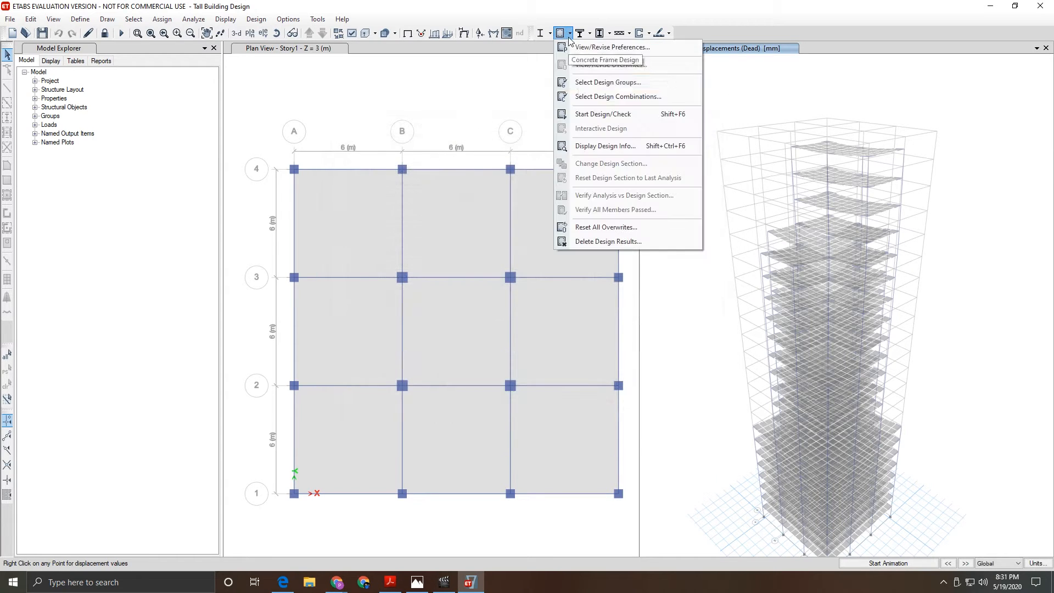
- Run the concrete frame design check, dismiss the missing-combinations warning, then bring up the IS 1893 PDF
{"action": "left_click", "coordinate": [608, 118]}
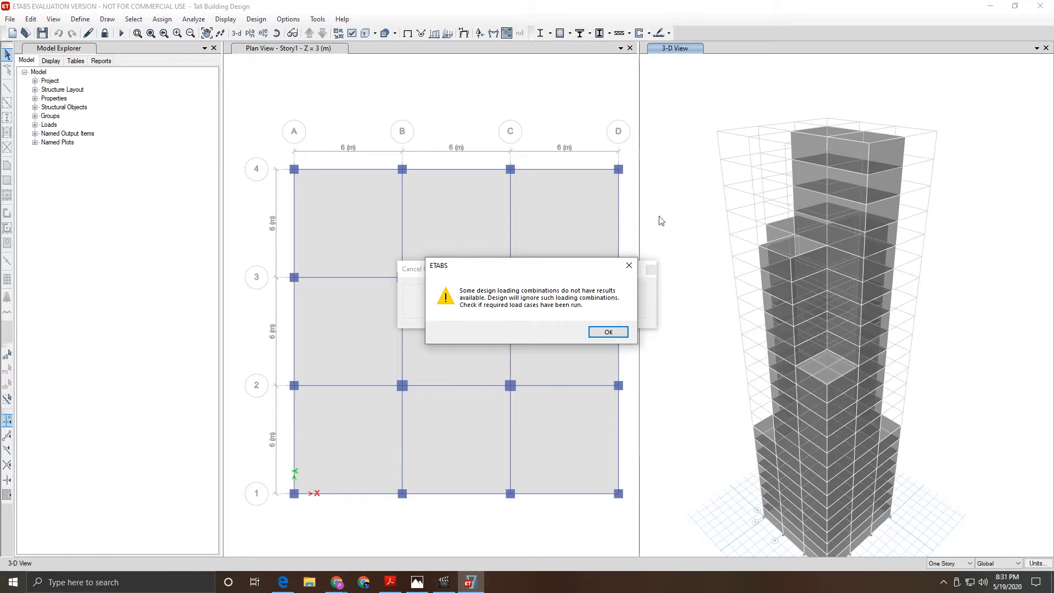
{"action": "left_click_drag", "start_coordinate": [569, 272], "coordinate": [571, 253]}
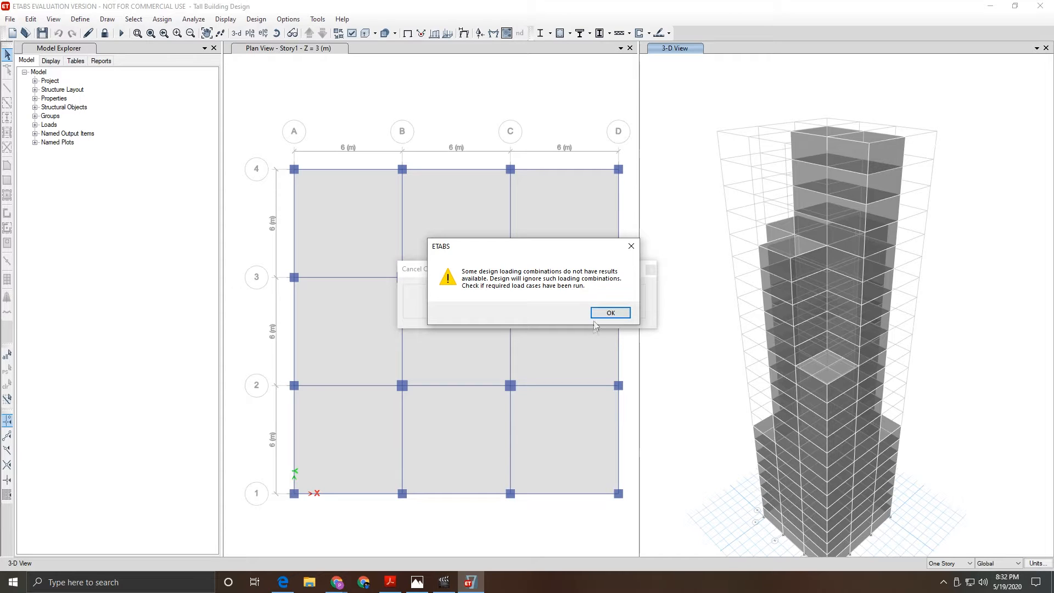
{"action": "left_click", "coordinate": [608, 313]}
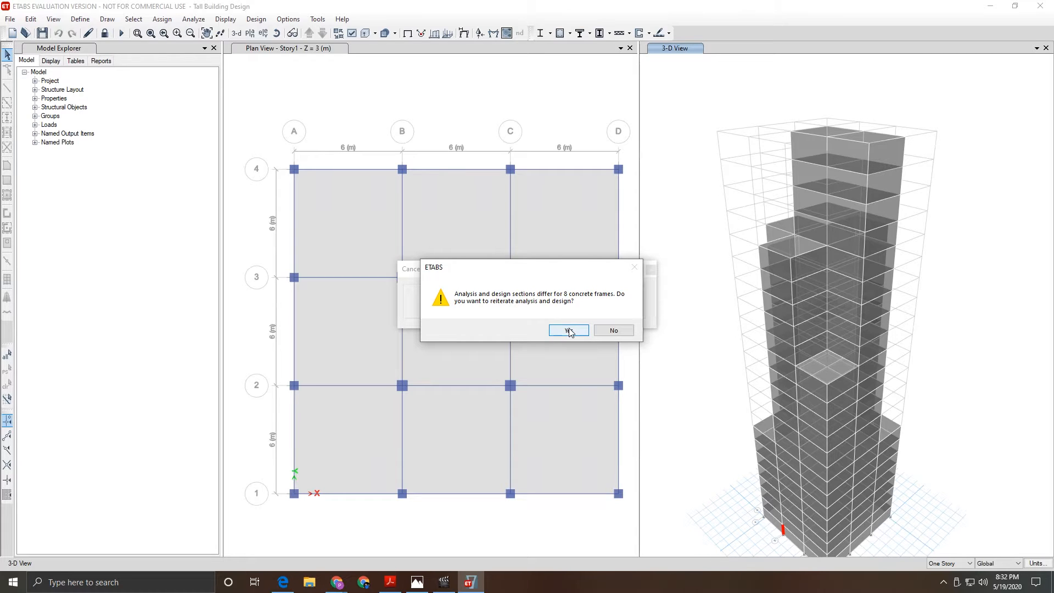
{"action": "key", "text": "alt+Tab"}
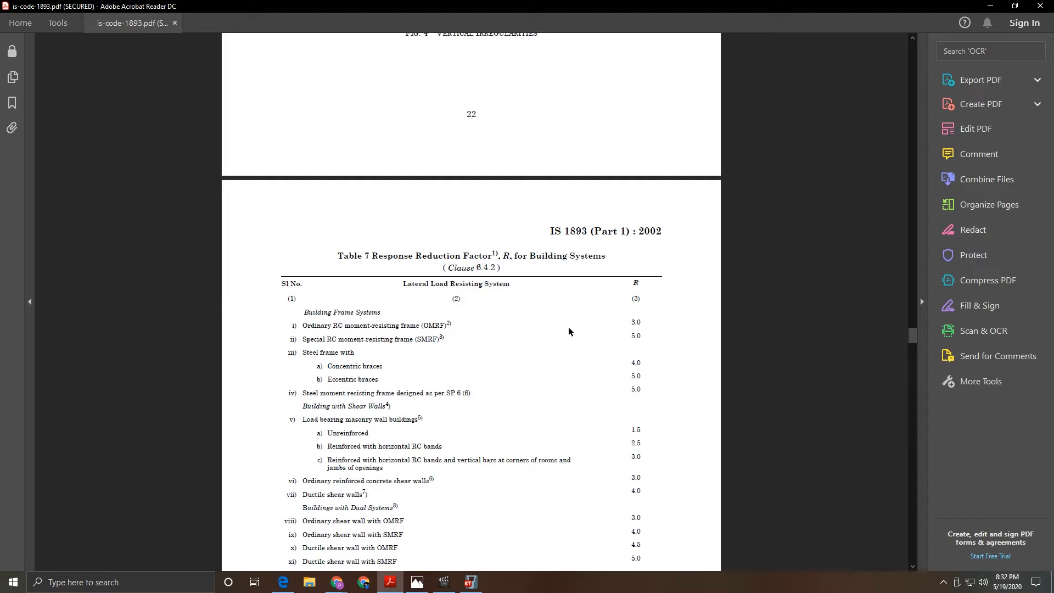
- Leave the IS 1893 Table 7 page and return to ETABS during the analysis and design rerun
{"action": "key", "text": "alt+Tab"}
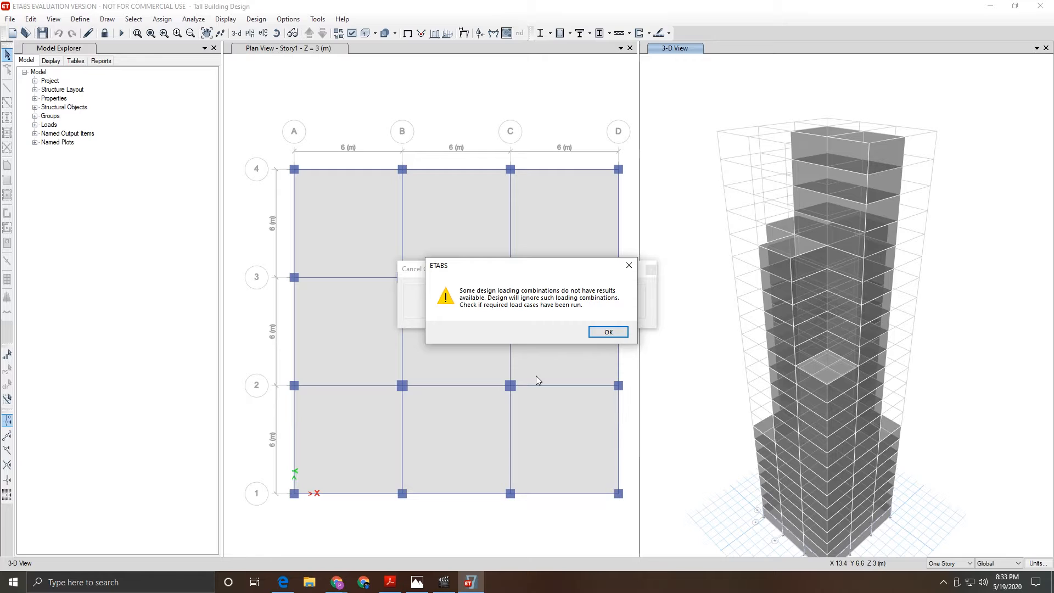
- Reiterate design once for the 8 differing frames, decline further rounds, and select the 7 remaining frames
{"action": "left_click", "coordinate": [608, 333]}
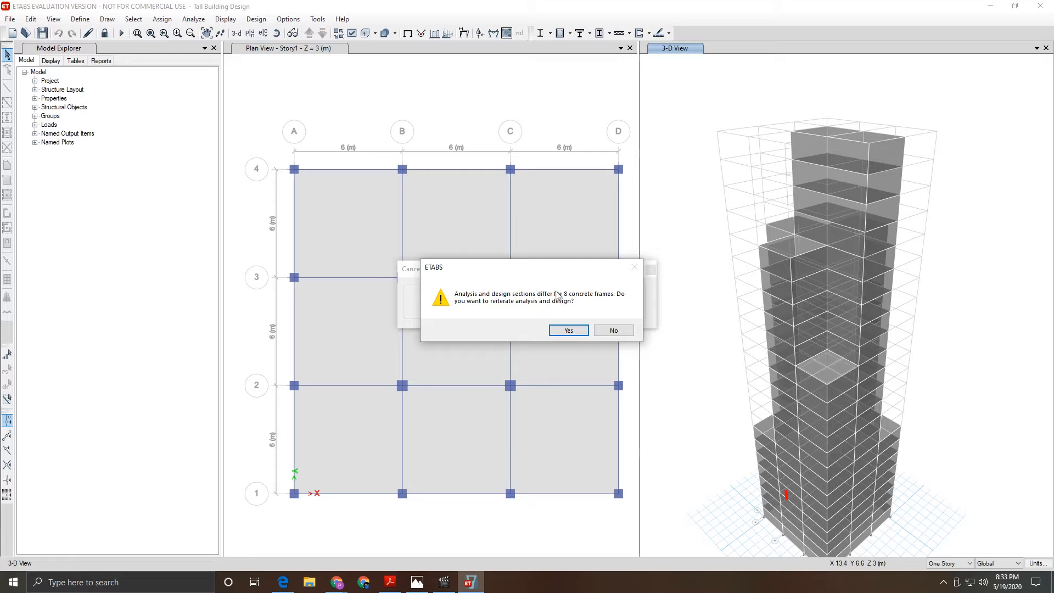
{"action": "left_click", "coordinate": [569, 330]}
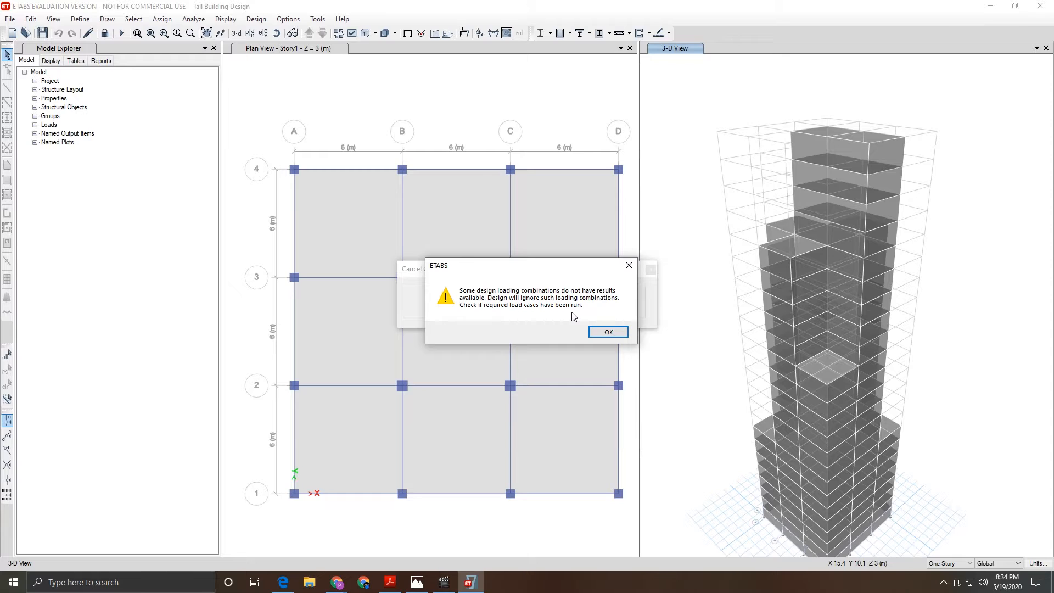
{"action": "left_click", "coordinate": [592, 329]}
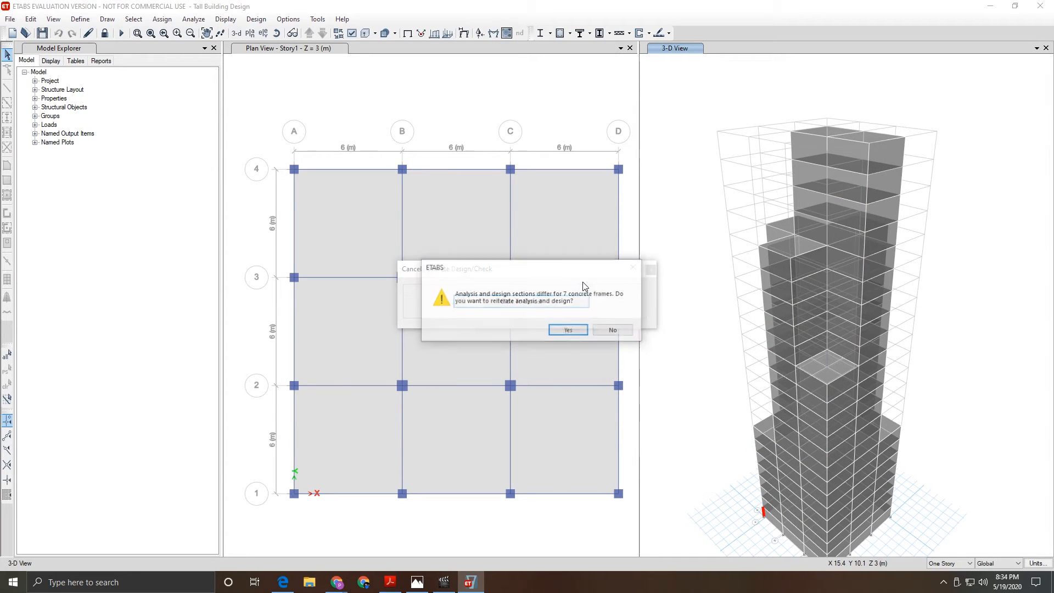
{"action": "left_click", "coordinate": [612, 330]}
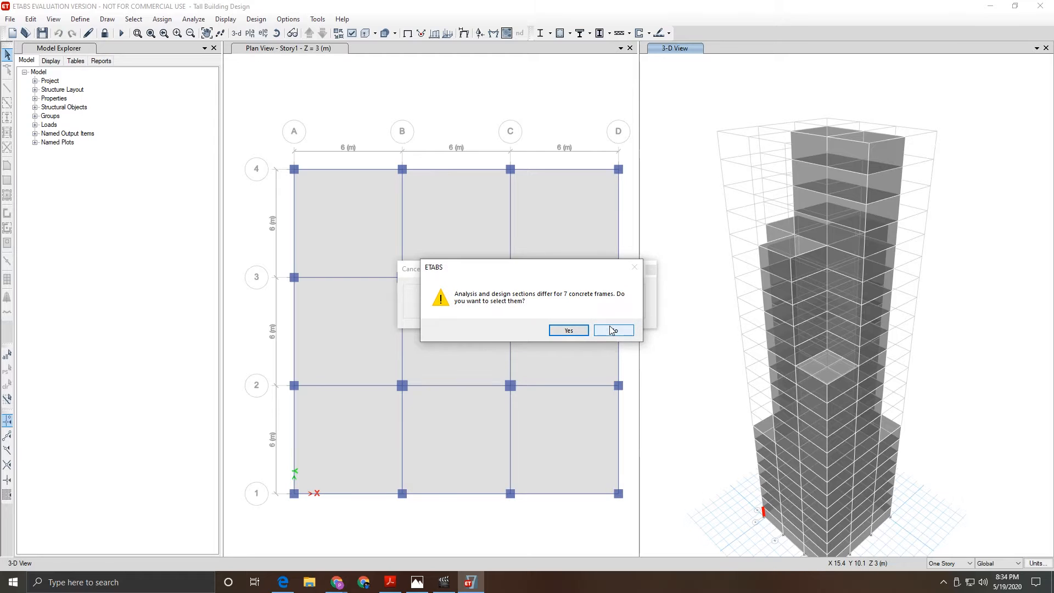
{"action": "left_click", "coordinate": [583, 329]}
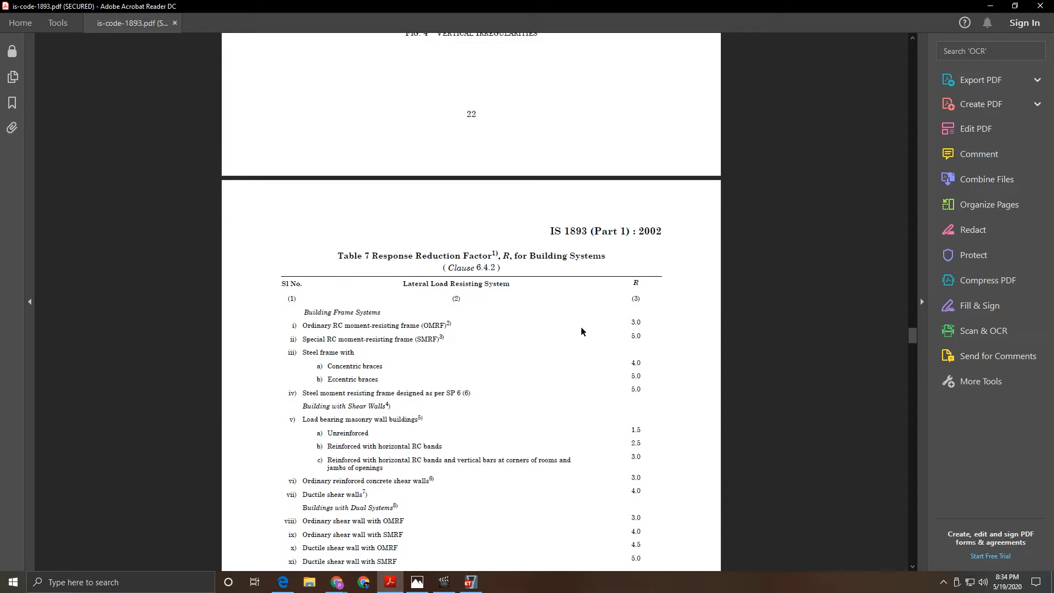
- Back in ETABS, verify that all concrete members passed and close the confirmation message
{"action": "key", "text": "alt+Tab"}
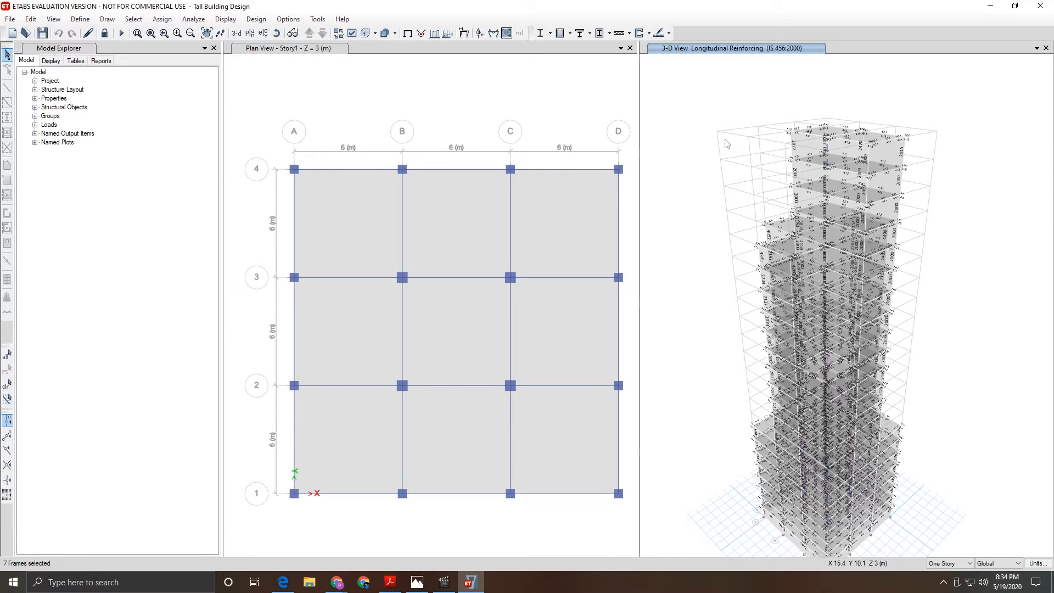
{"action": "scroll", "coordinate": [850, 393], "scroll_direction": "down", "scroll_amount": 3}
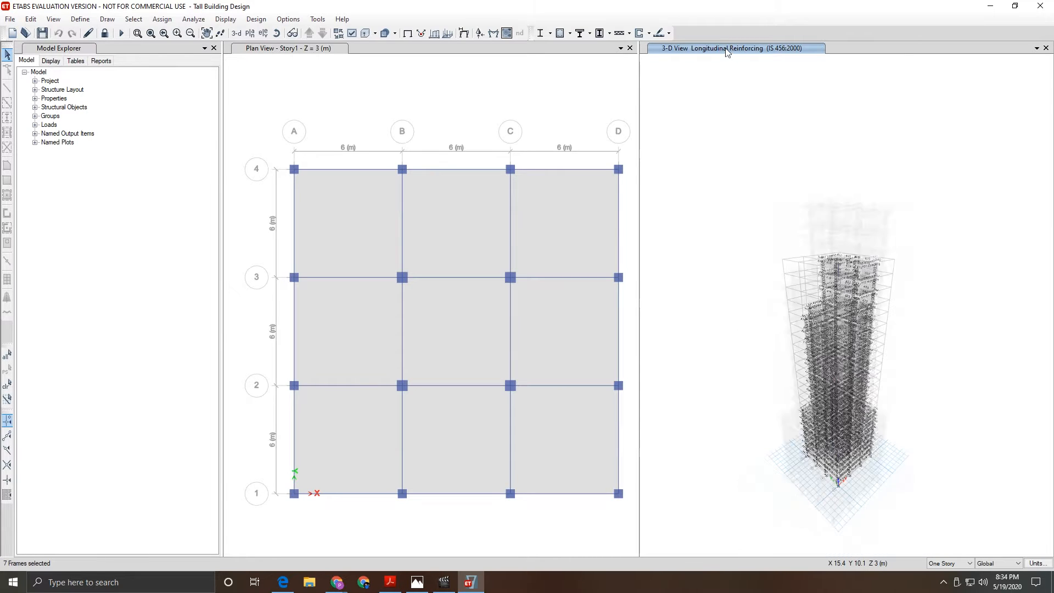
{"action": "scroll", "coordinate": [894, 454], "scroll_direction": "up", "scroll_amount": 3}
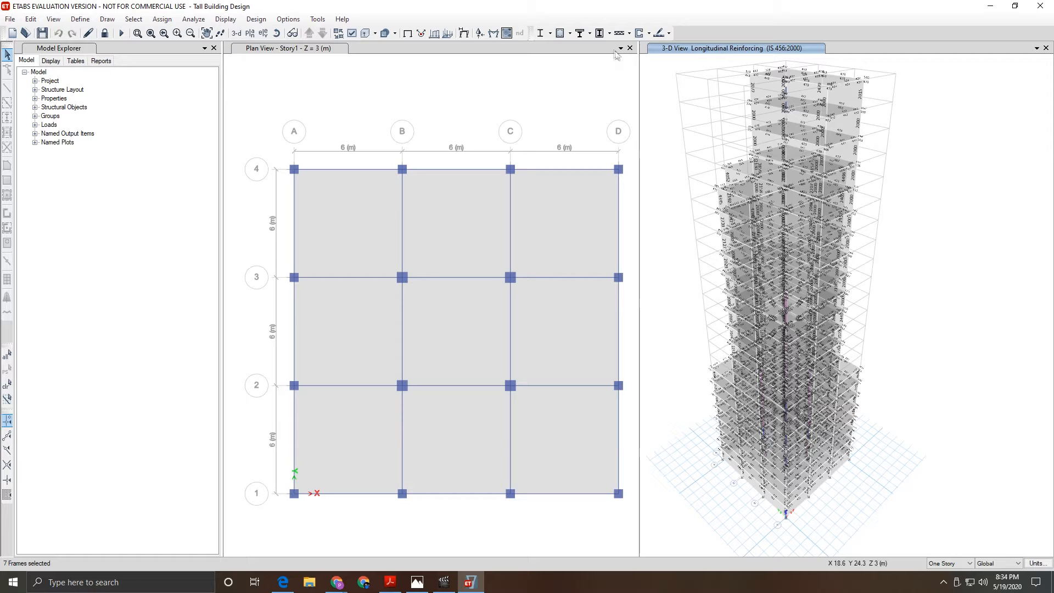
{"action": "left_click", "coordinate": [571, 34]}
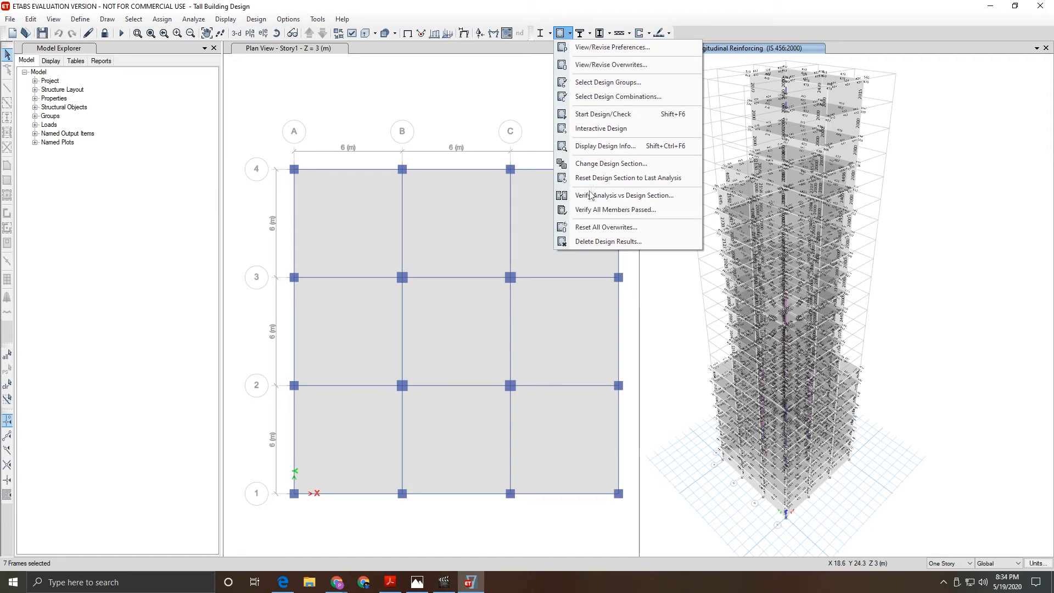
{"action": "left_click", "coordinate": [601, 212]}
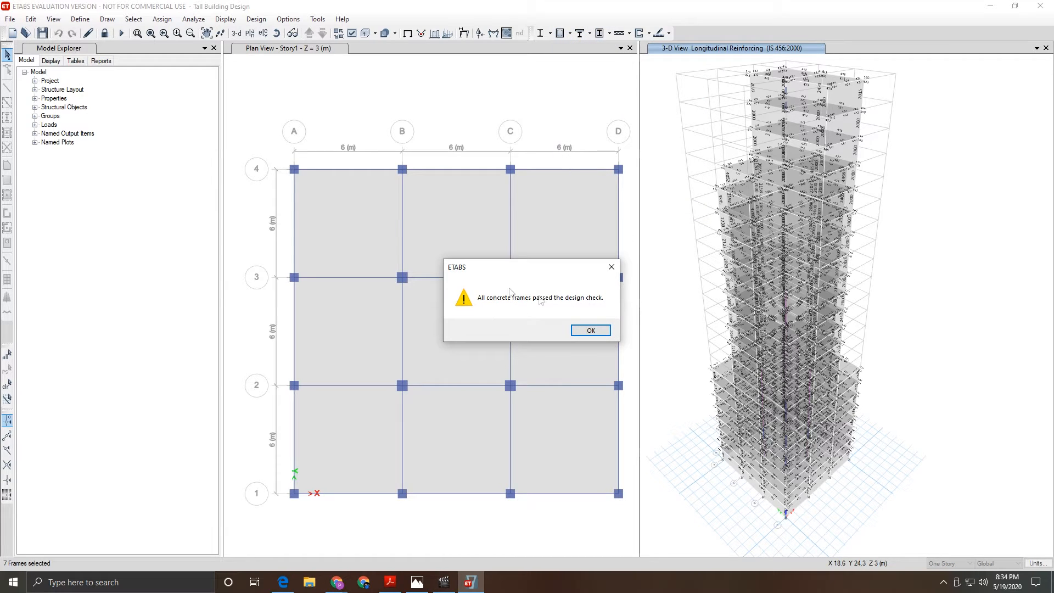
{"action": "left_click", "coordinate": [590, 331]}
- Clear the 7-frame selection, re-verify all members passed, and zoom over the reinforcing display
{"action": "left_click", "coordinate": [663, 318]}
{"action": "left_click", "coordinate": [569, 33]}
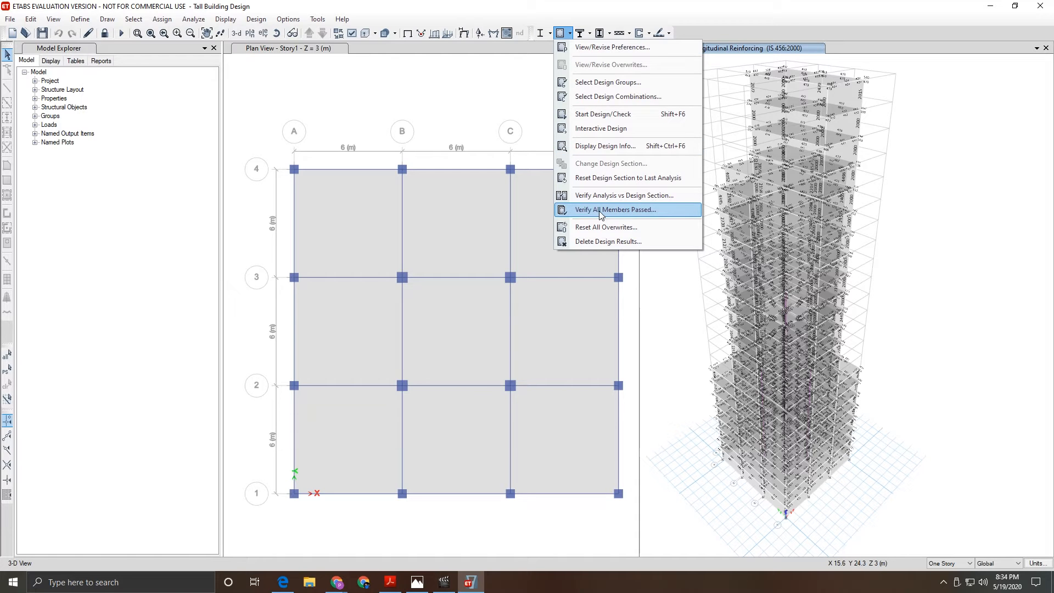
{"action": "left_click", "coordinate": [600, 211]}
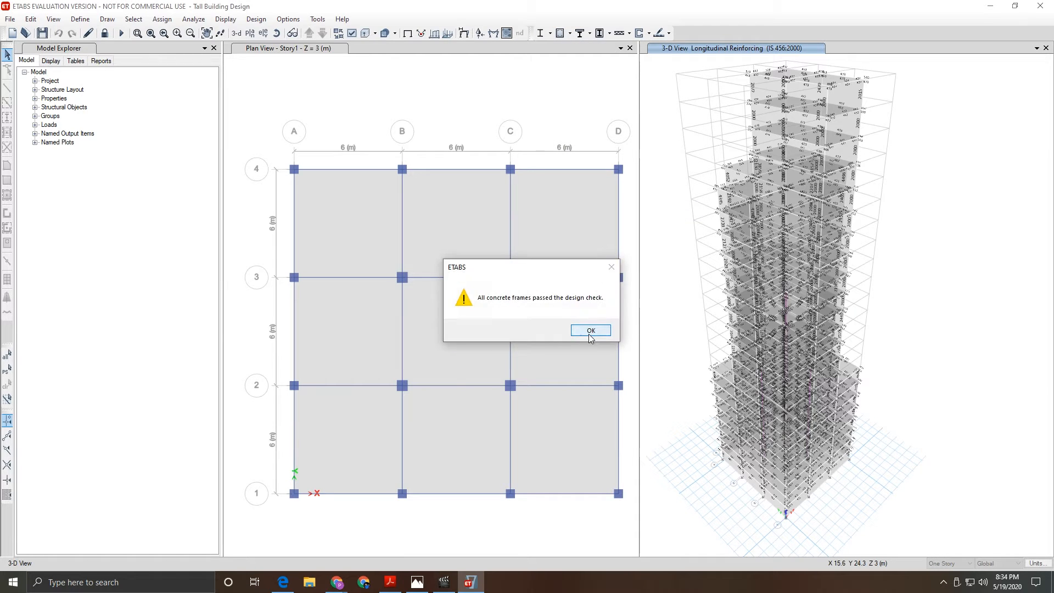
{"action": "left_click", "coordinate": [591, 332]}
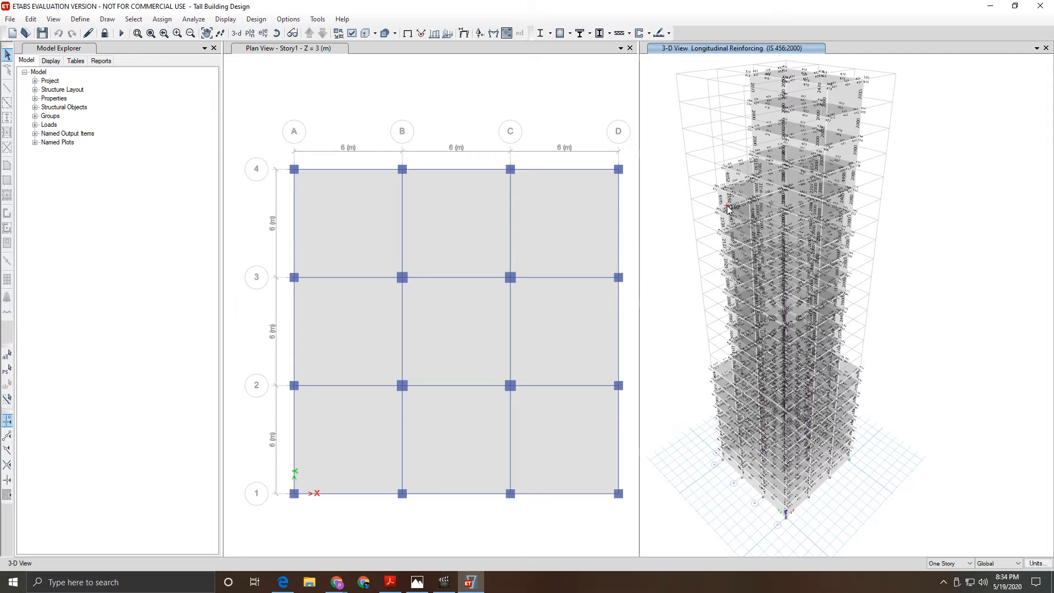
{"action": "scroll", "coordinate": [700, 209], "scroll_direction": "down", "scroll_amount": 3}
{"action": "scroll", "coordinate": [679, 164], "scroll_direction": "up", "scroll_amount": 3}
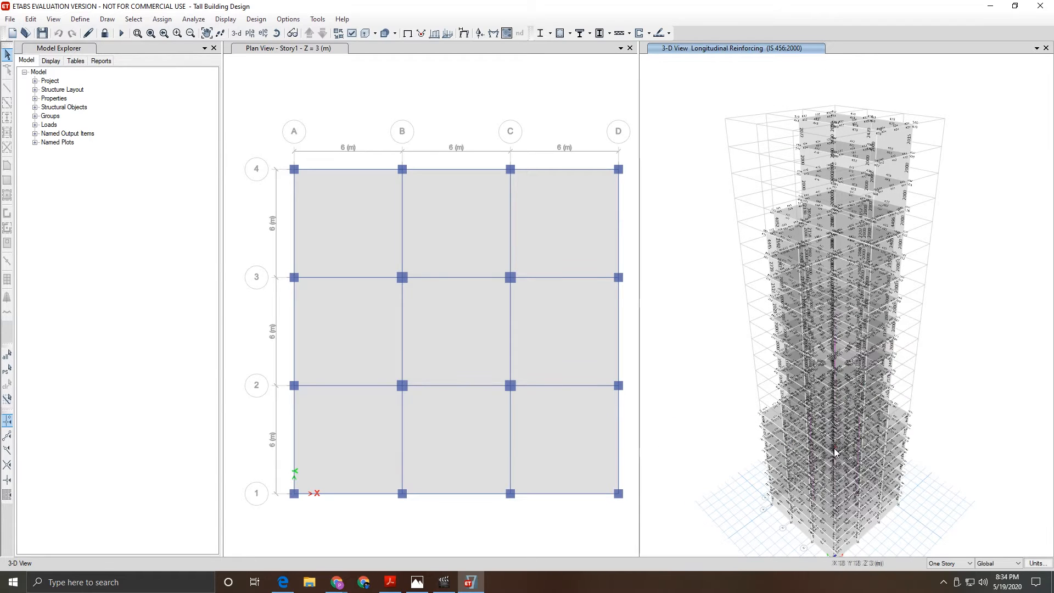
{"action": "scroll", "coordinate": [822, 471], "scroll_direction": "down", "scroll_amount": 3}
{"action": "scroll", "coordinate": [835, 384], "scroll_direction": "up", "scroll_amount": 5}
{"action": "scroll", "coordinate": [843, 335], "scroll_direction": "down", "scroll_amount": 2}
{"action": "scroll", "coordinate": [844, 328], "scroll_direction": "up", "scroll_amount": 2}
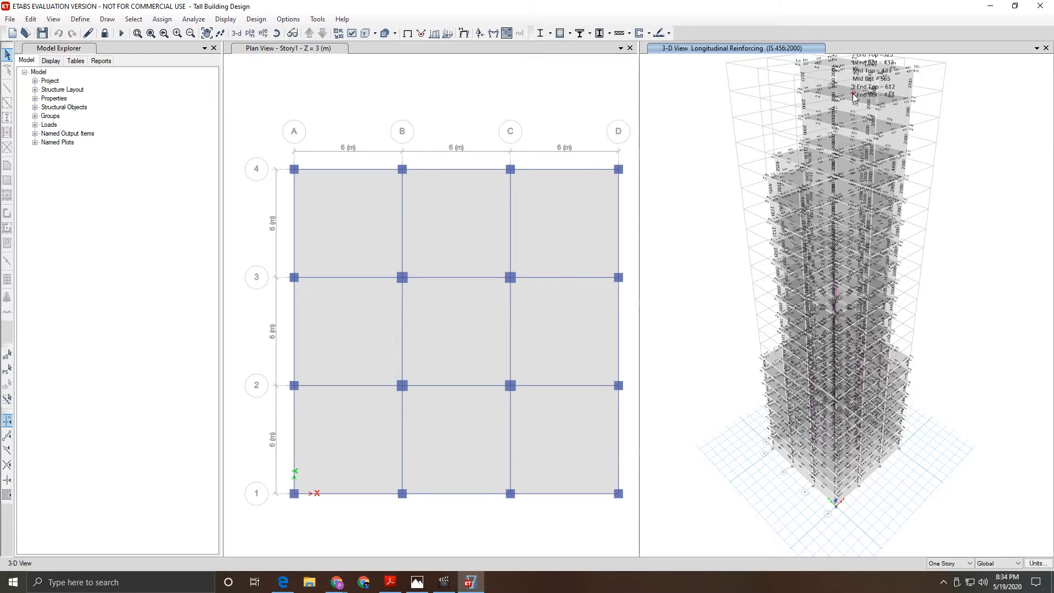
{"action": "scroll", "coordinate": [853, 94], "scroll_direction": "down", "scroll_amount": 1}
{"action": "scroll", "coordinate": [853, 93], "scroll_direction": "up", "scroll_amount": 2}
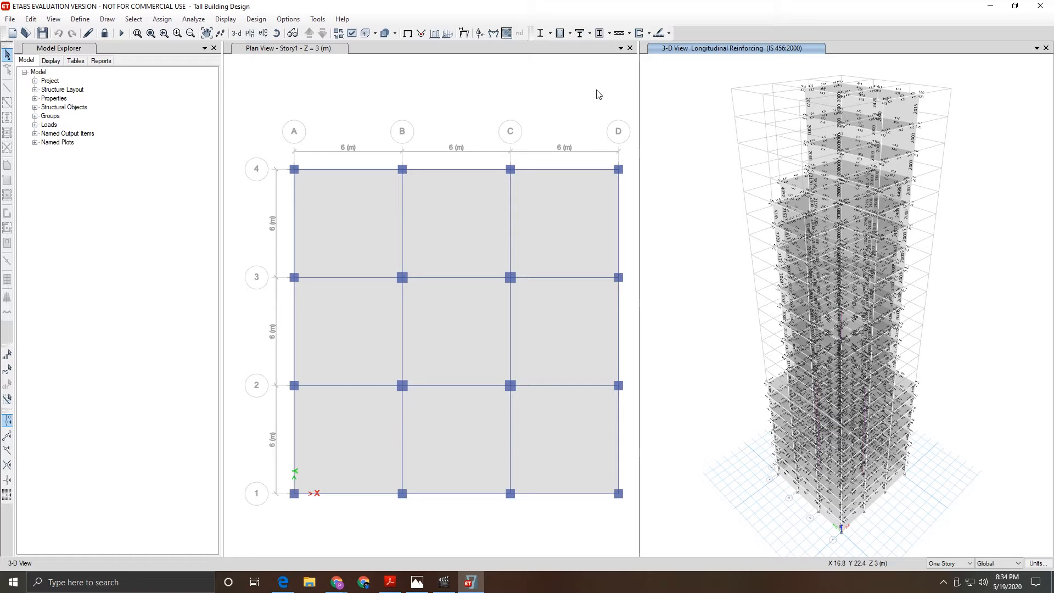
- Unlock the model, discarding the analysis and design results
{"action": "left_click", "coordinate": [286, 51]}
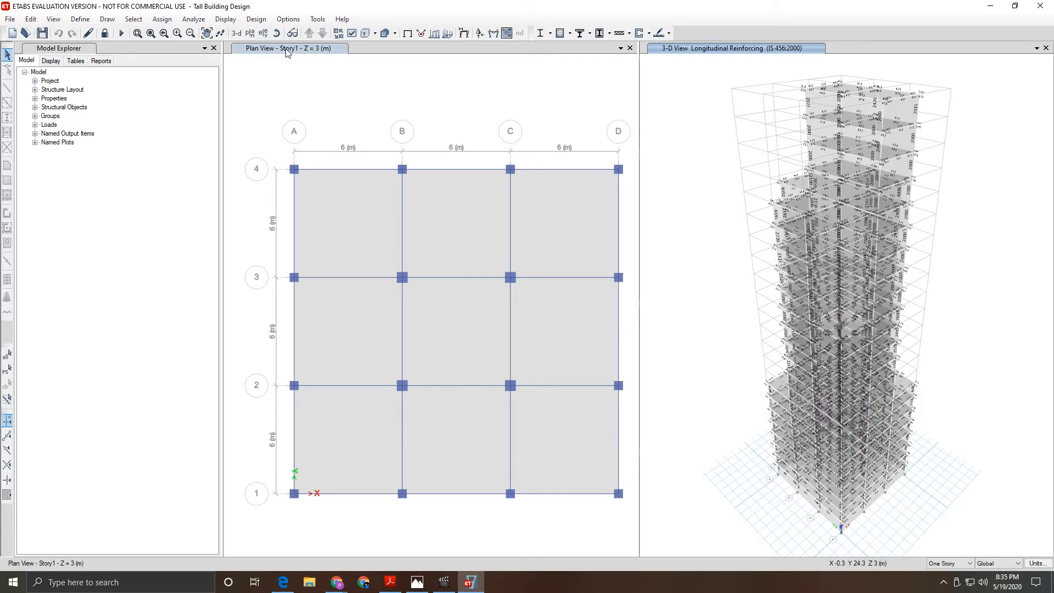
{"action": "left_click", "coordinate": [103, 37]}
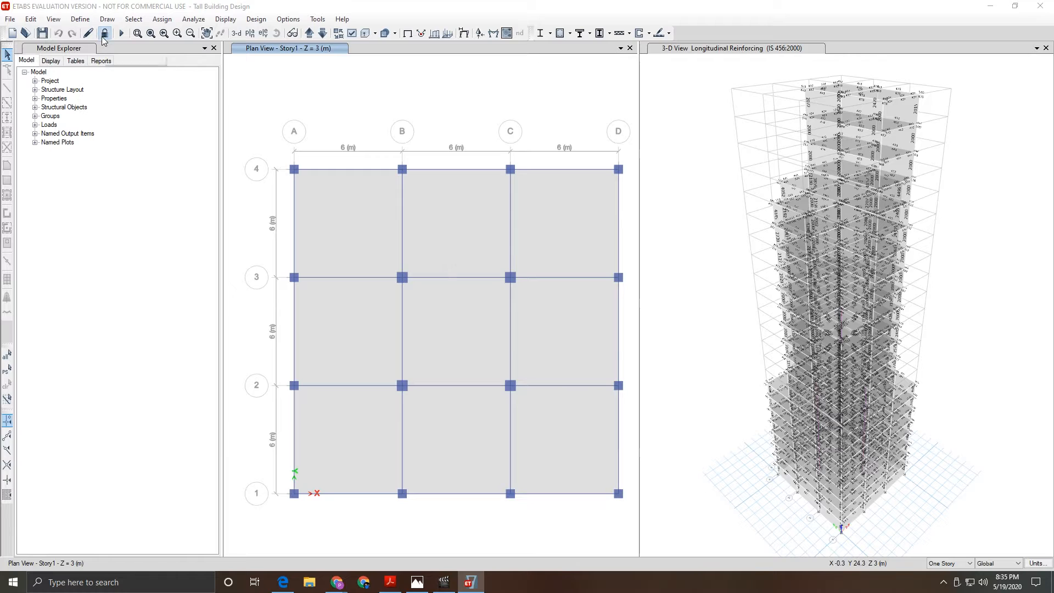
{"action": "left_click", "coordinate": [533, 329]}
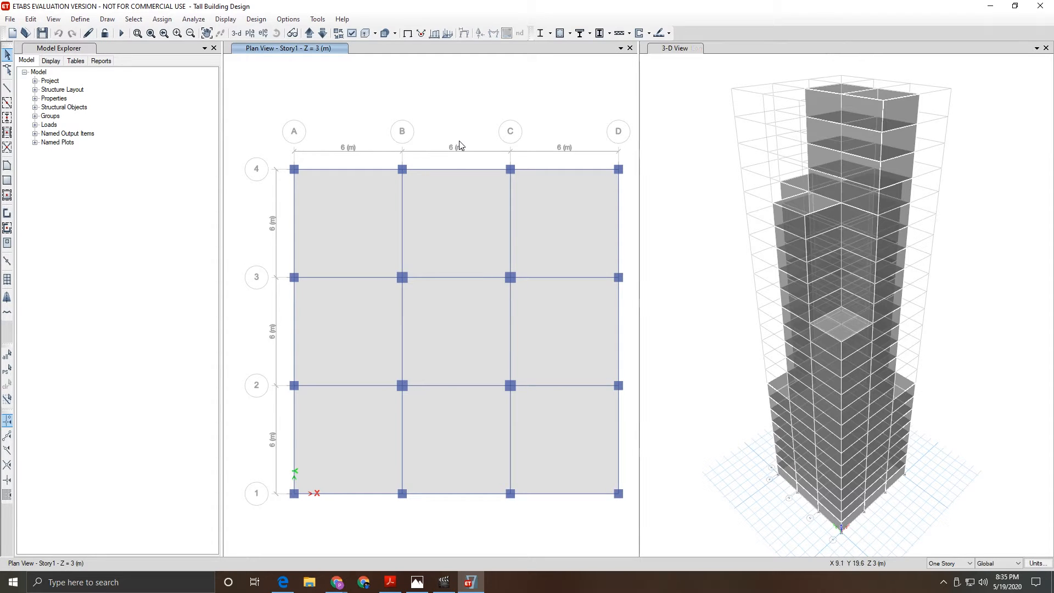
- Add a new IS1893:2002 response spectrum function from Define > Functions > Response Spectrum
{"action": "left_click", "coordinate": [72, 20]}
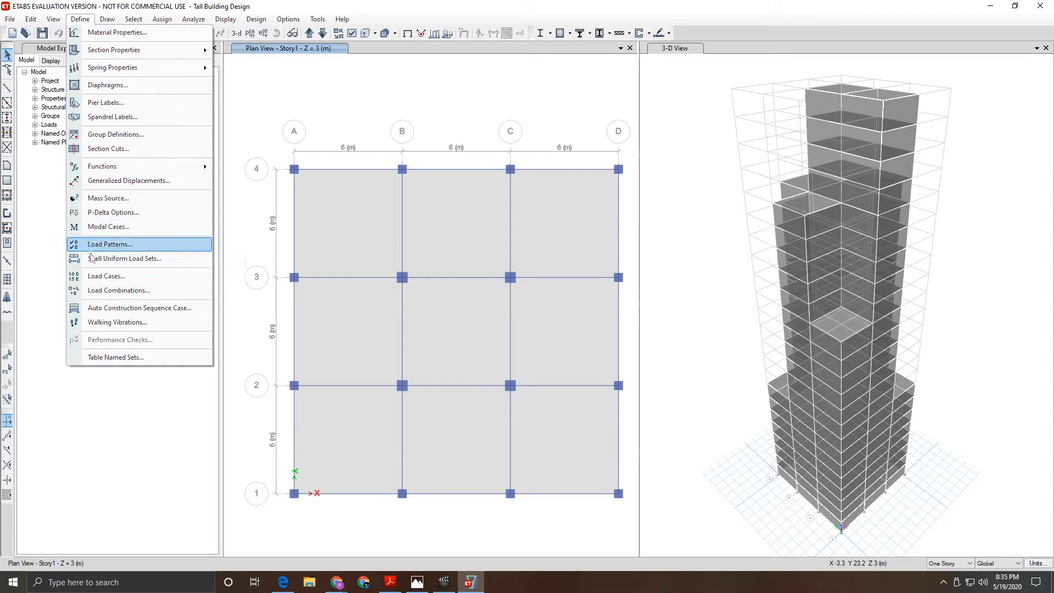
{"action": "mouse_move", "coordinate": [141, 166]}
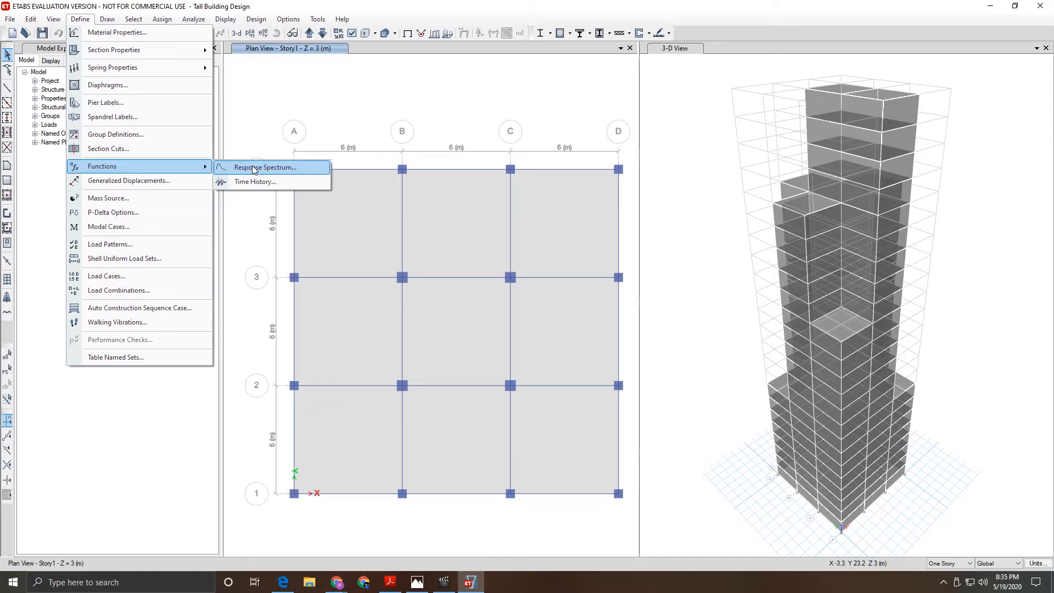
{"action": "left_click", "coordinate": [81, 20]}
{"action": "left_click", "coordinate": [81, 20]}
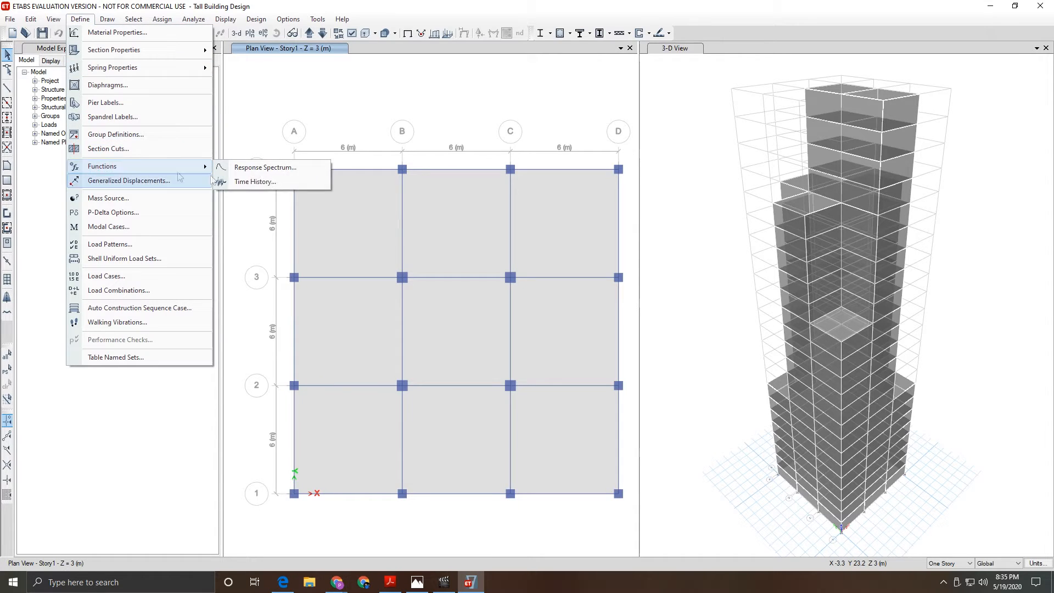
{"action": "left_click", "coordinate": [231, 167]}
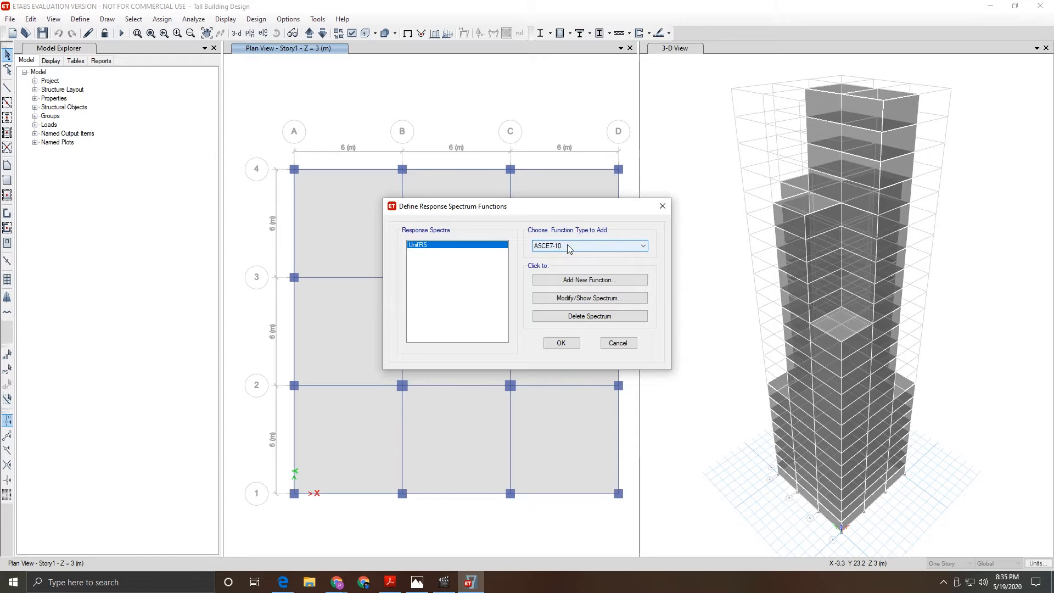
{"action": "left_click", "coordinate": [569, 247]}
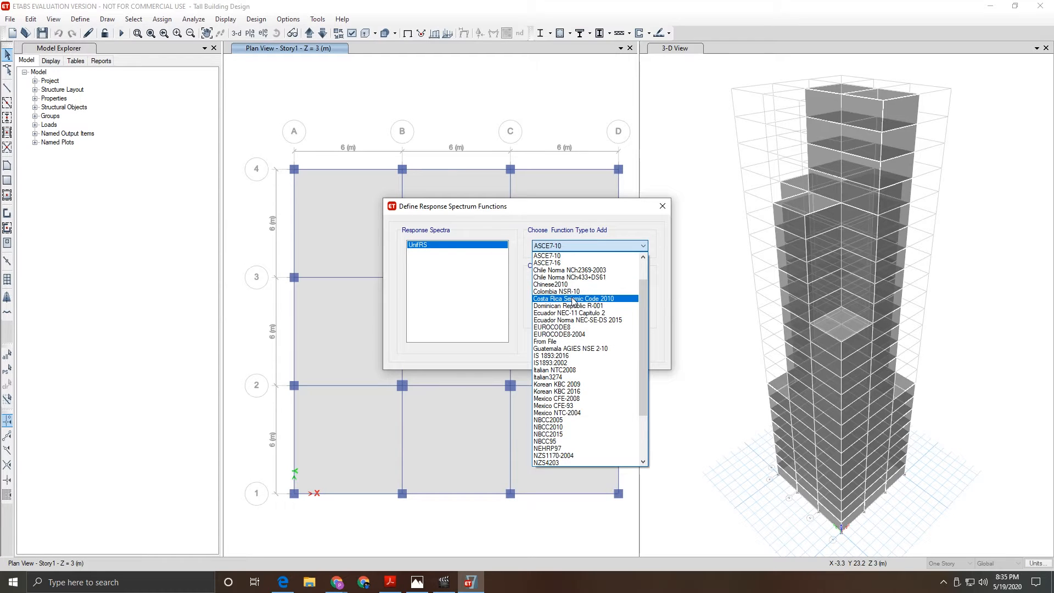
{"action": "scroll", "coordinate": [566, 385], "scroll_direction": "up", "scroll_amount": 1}
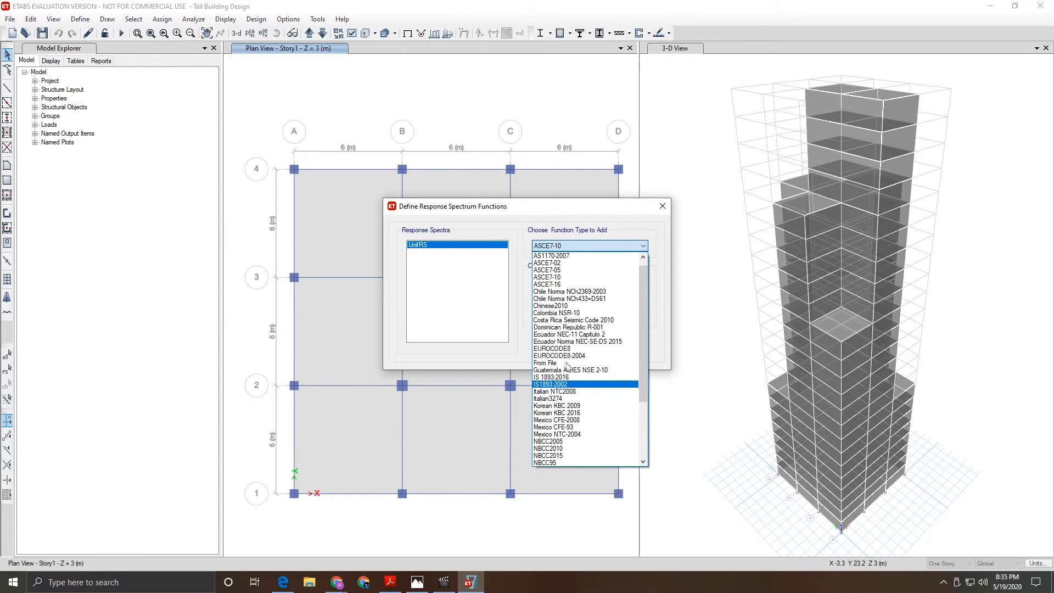
{"action": "left_click", "coordinate": [570, 385]}
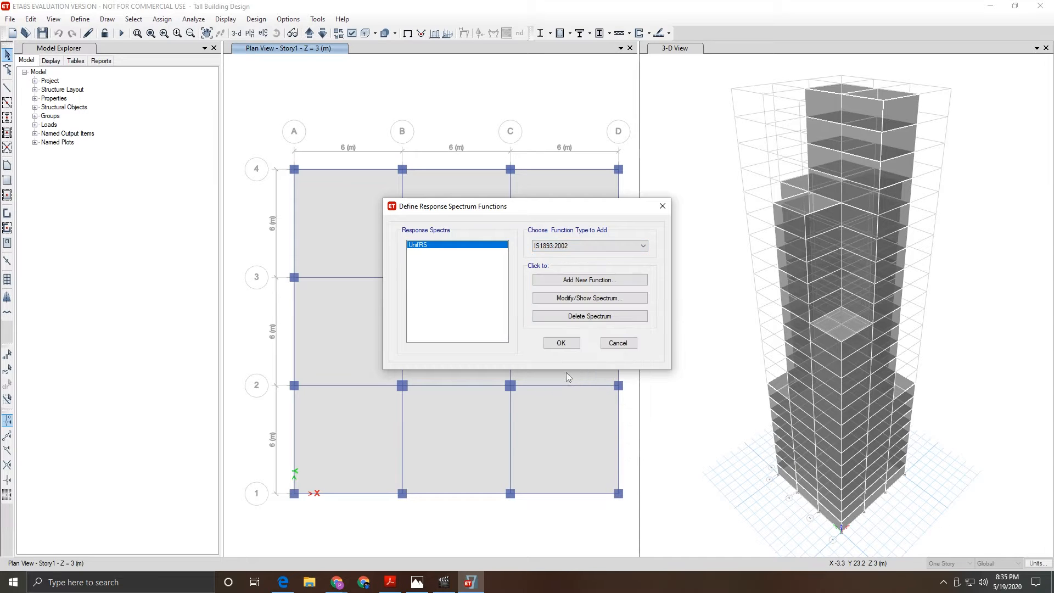
{"action": "left_click", "coordinate": [572, 281]}
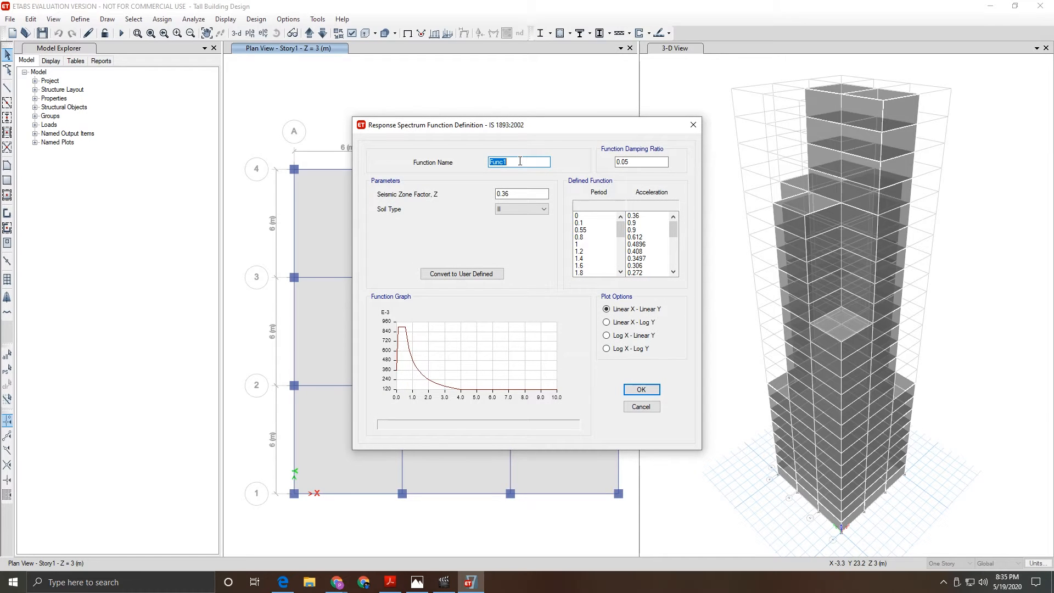
- Name the spectrum function 'Response' and set its seismic zone factor to 0.1
{"action": "type", "text": "Response Spectrum"}
{"action": "key", "text": "Tab"}
{"action": "left_click", "coordinate": [519, 194]}
{"action": "type", "text": "1"}
- Scroll the IS 1893 PDF to the Fig. 2 response spectra figure
{"action": "left_click", "coordinate": [391, 582]}
{"action": "scroll", "coordinate": [574, 350], "scroll_direction": "up", "scroll_amount": 3}
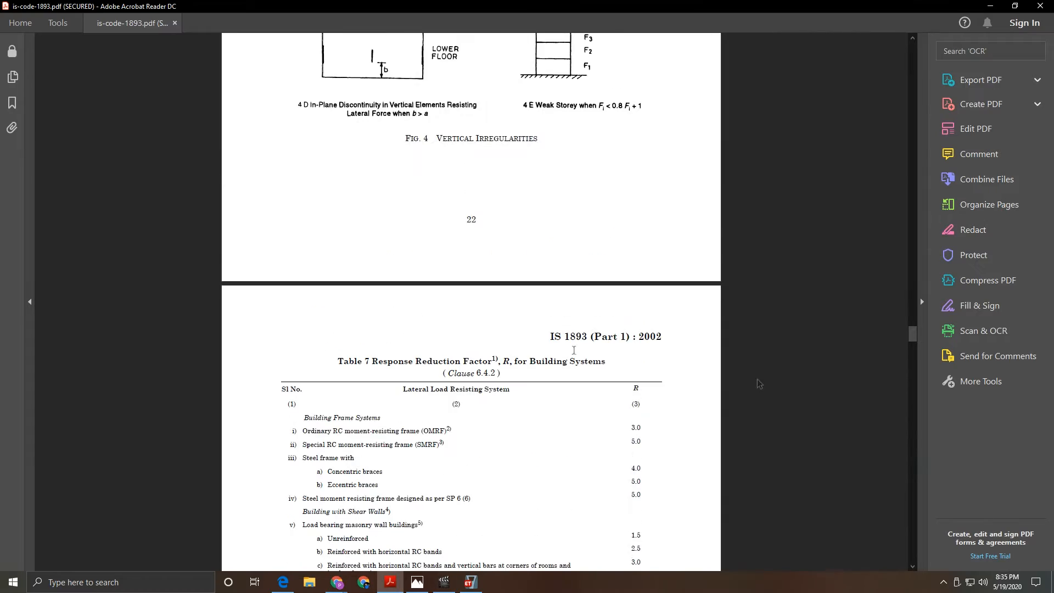
{"action": "left_click_drag", "start_coordinate": [911, 336], "coordinate": [906, 255]}
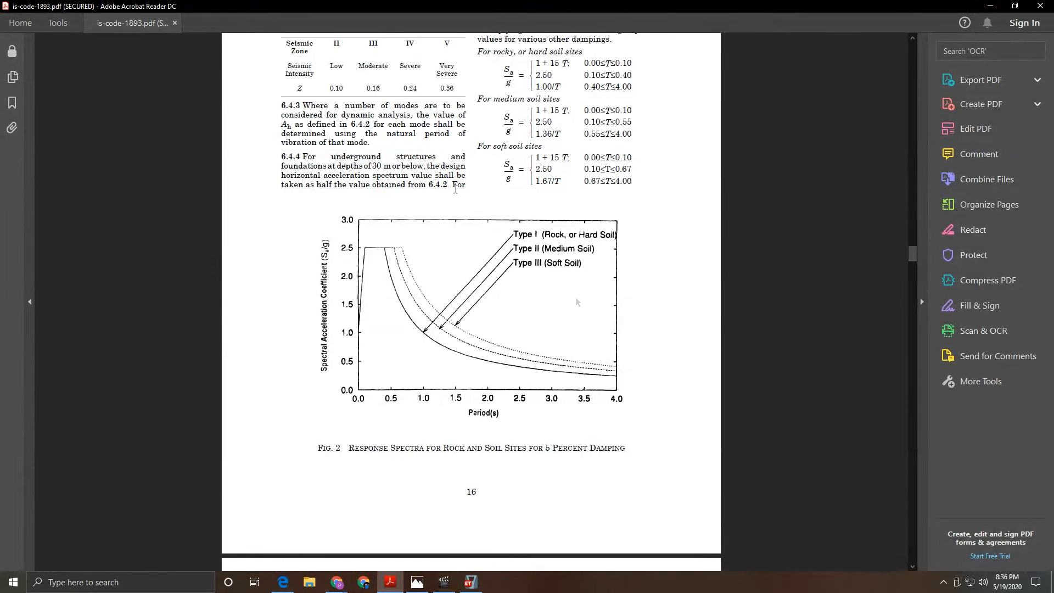
- Return to the spectrum definition, keep soil type II, and select the 0.05 damping ratio field
{"action": "left_click", "coordinate": [987, 5]}
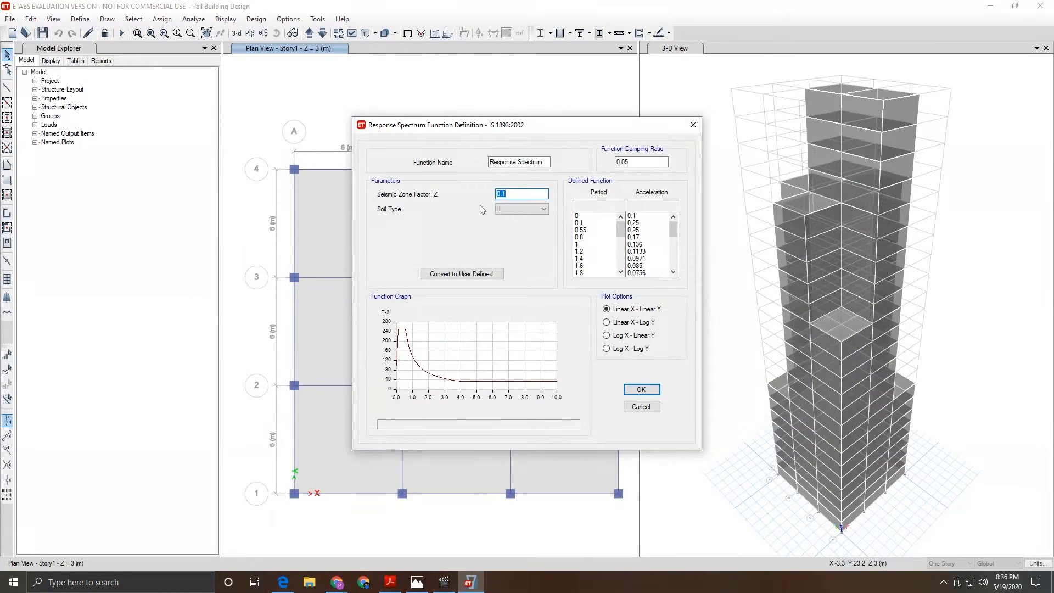
{"action": "left_click", "coordinate": [511, 209]}
{"action": "left_click", "coordinate": [519, 226]}
{"action": "left_click", "coordinate": [640, 164]}
{"action": "mouse_move", "coordinate": [389, 586]}
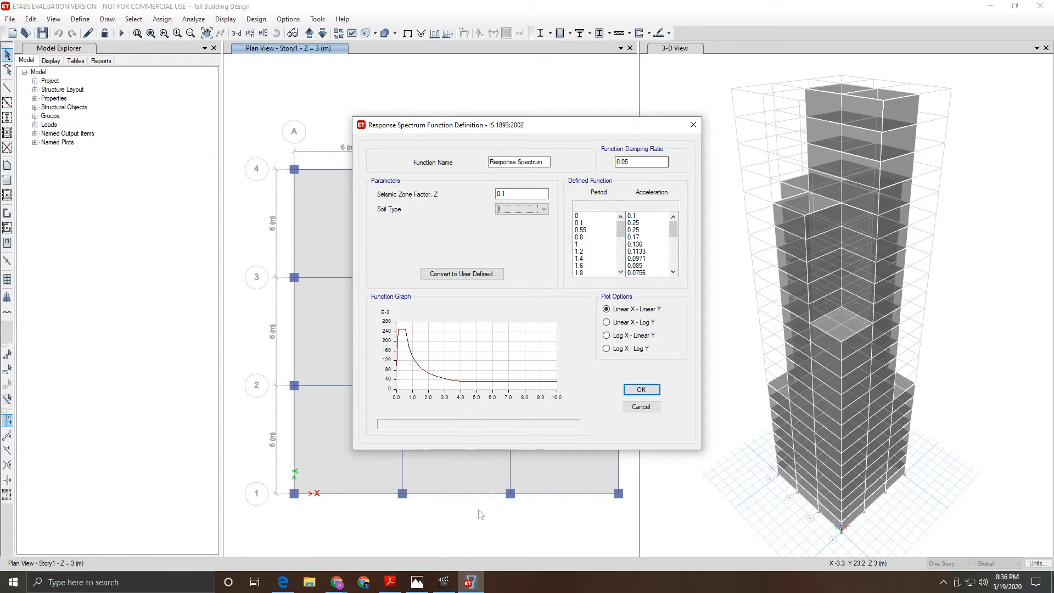
- Read IS 1893 pages 16–19 past Table 3 to the plan irregularity figures, then minimize Acrobat
{"action": "left_click", "coordinate": [389, 585]}
{"action": "scroll", "coordinate": [537, 285], "scroll_direction": "down", "scroll_amount": 8}
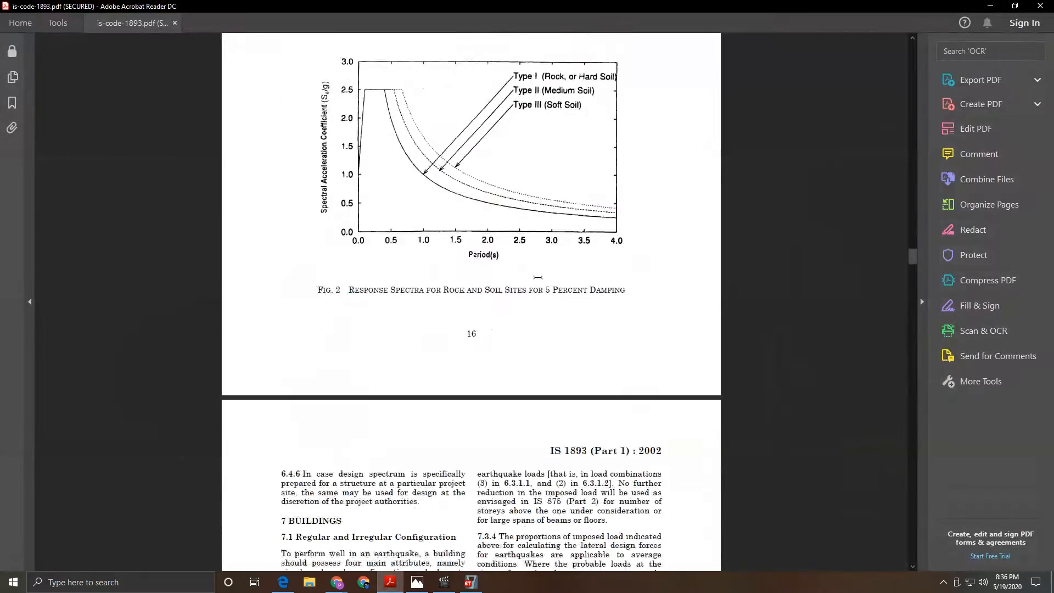
{"action": "scroll", "coordinate": [384, 335], "scroll_direction": "down", "scroll_amount": 8}
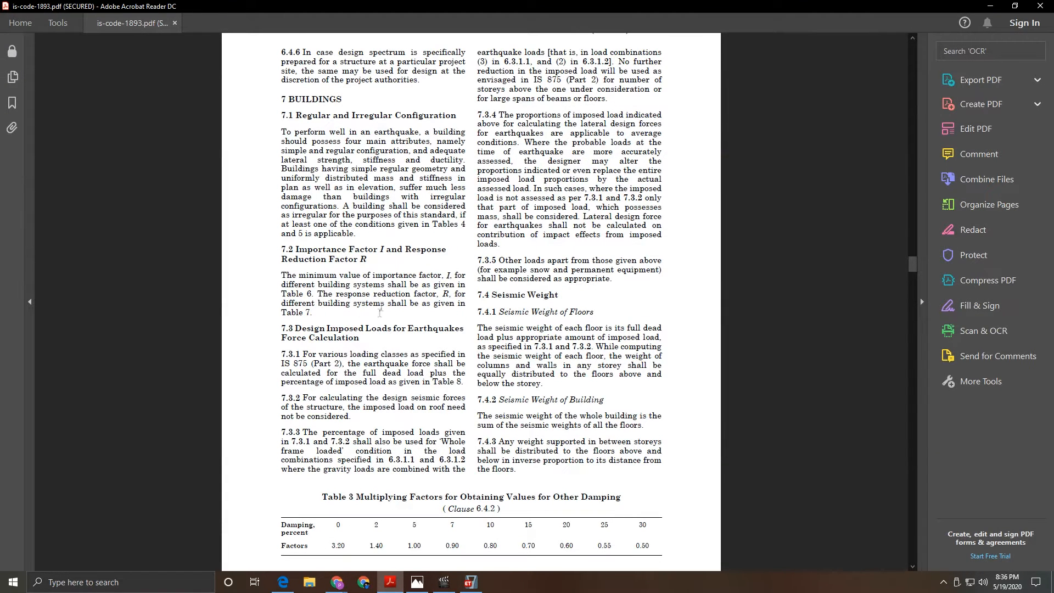
{"action": "scroll", "coordinate": [420, 408], "scroll_direction": "down", "scroll_amount": 1}
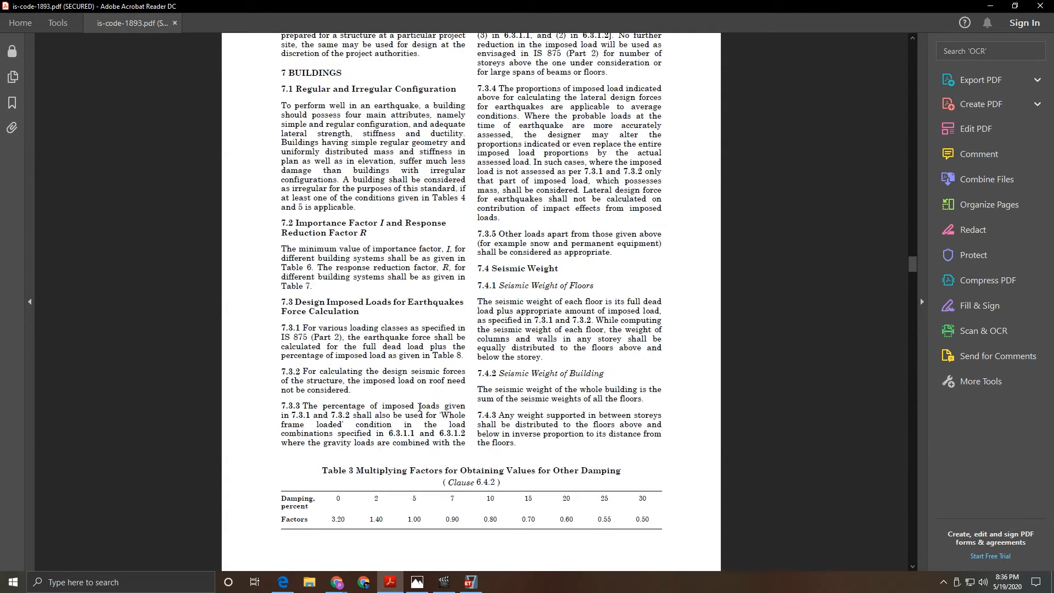
{"action": "scroll", "coordinate": [383, 317], "scroll_direction": "down", "scroll_amount": 20}
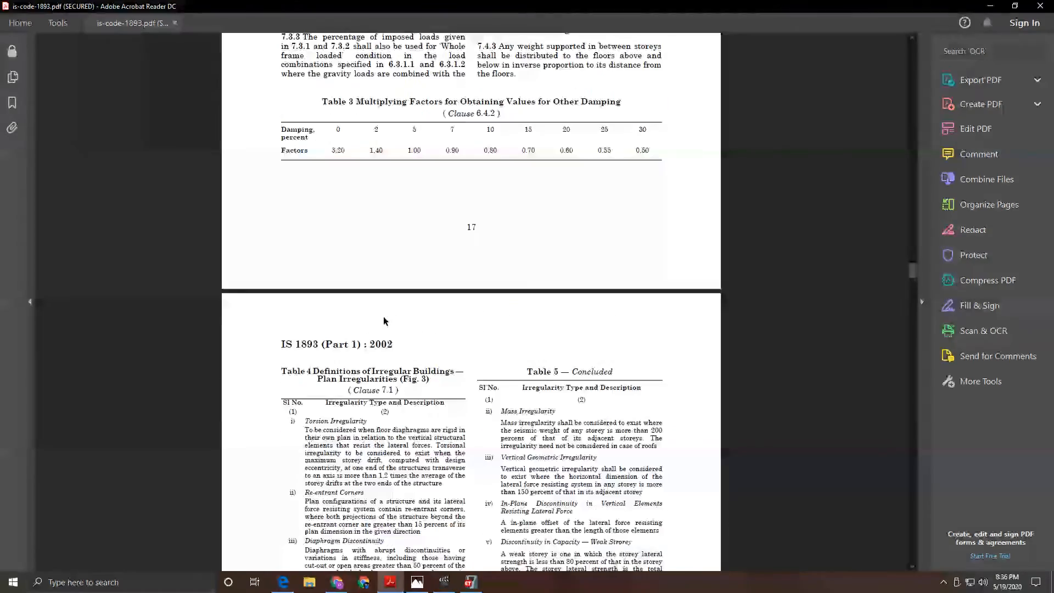
{"action": "scroll", "coordinate": [384, 316], "scroll_direction": "down", "scroll_amount": 20}
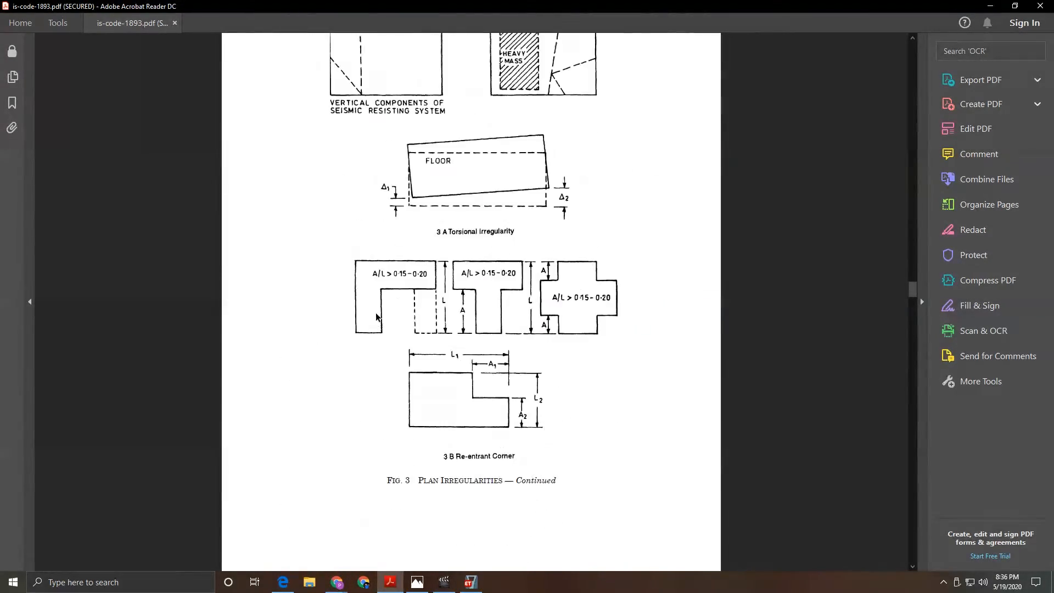
{"action": "scroll", "coordinate": [374, 313], "scroll_direction": "up", "scroll_amount": 20}
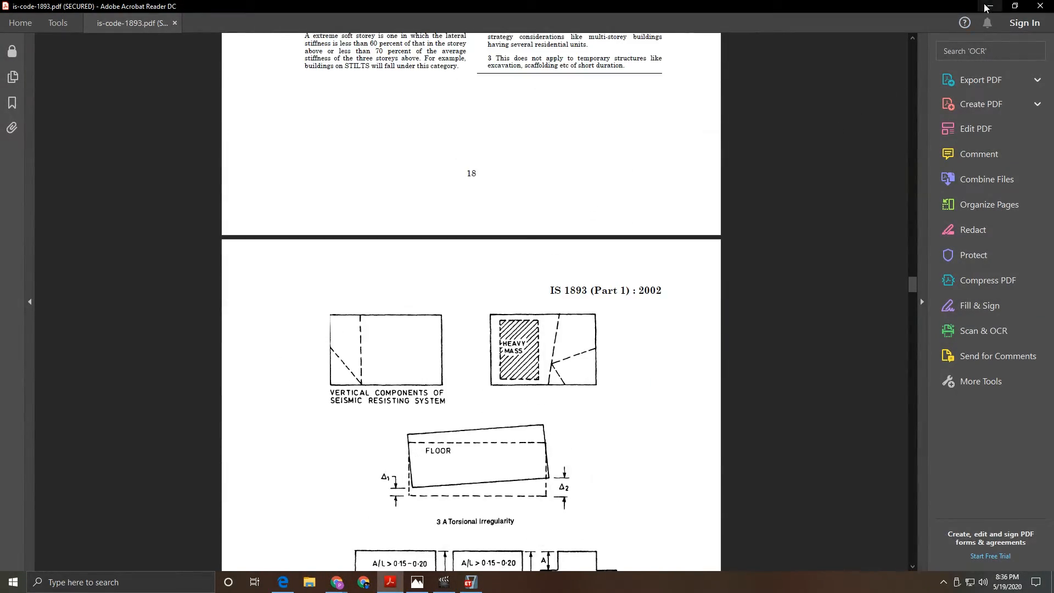
{"action": "left_click", "coordinate": [989, 7]}
- Accept the IS 1893:2002 Response Spectrum function, review it again, and close both spectrum dialogs
{"action": "left_click", "coordinate": [633, 161]}
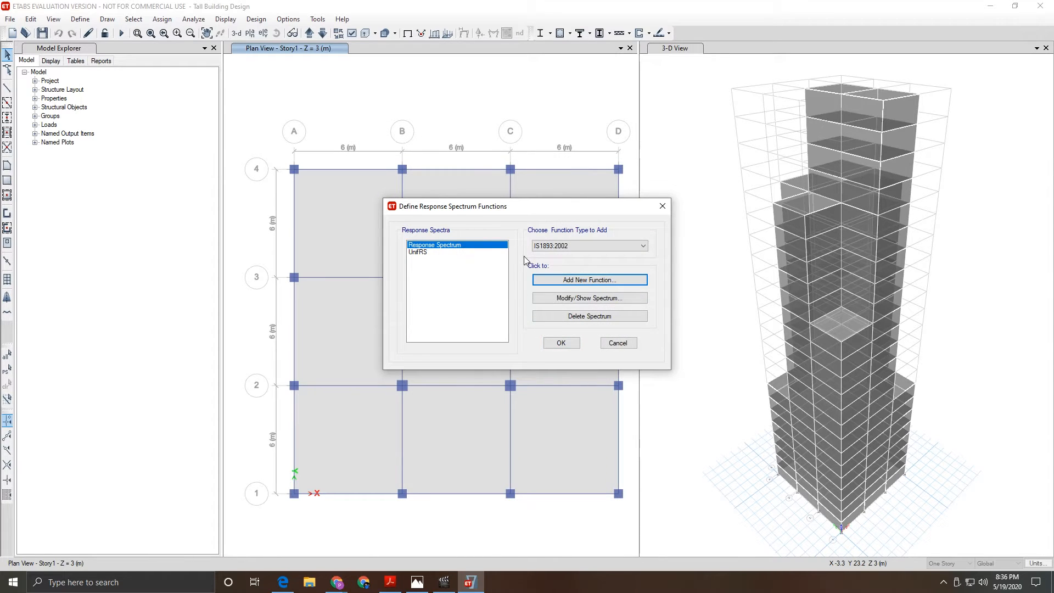
{"action": "left_click", "coordinate": [581, 300]}
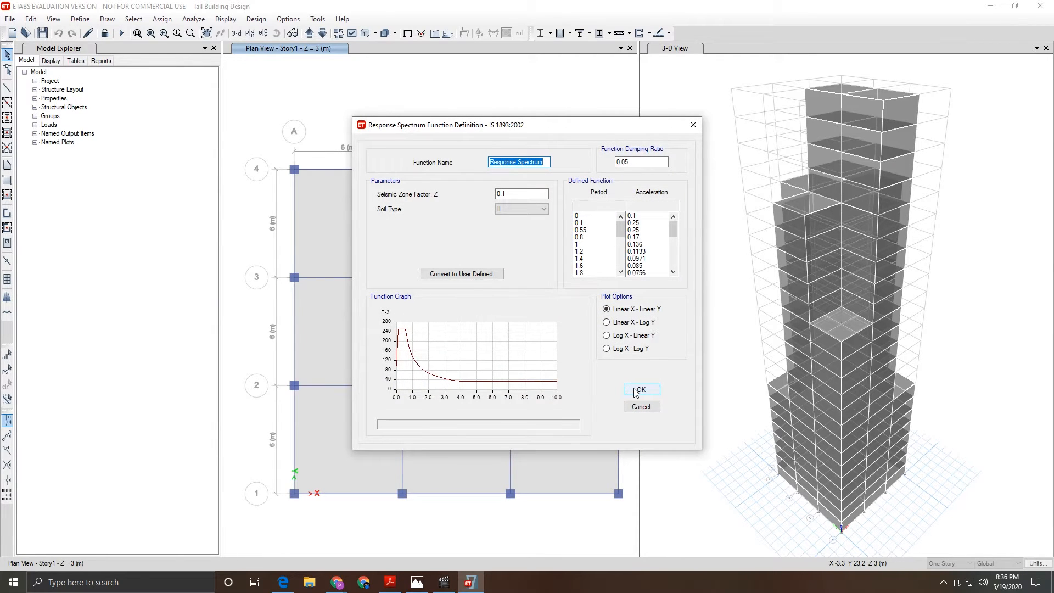
{"action": "left_click", "coordinate": [639, 390]}
{"action": "left_click", "coordinate": [559, 342]}
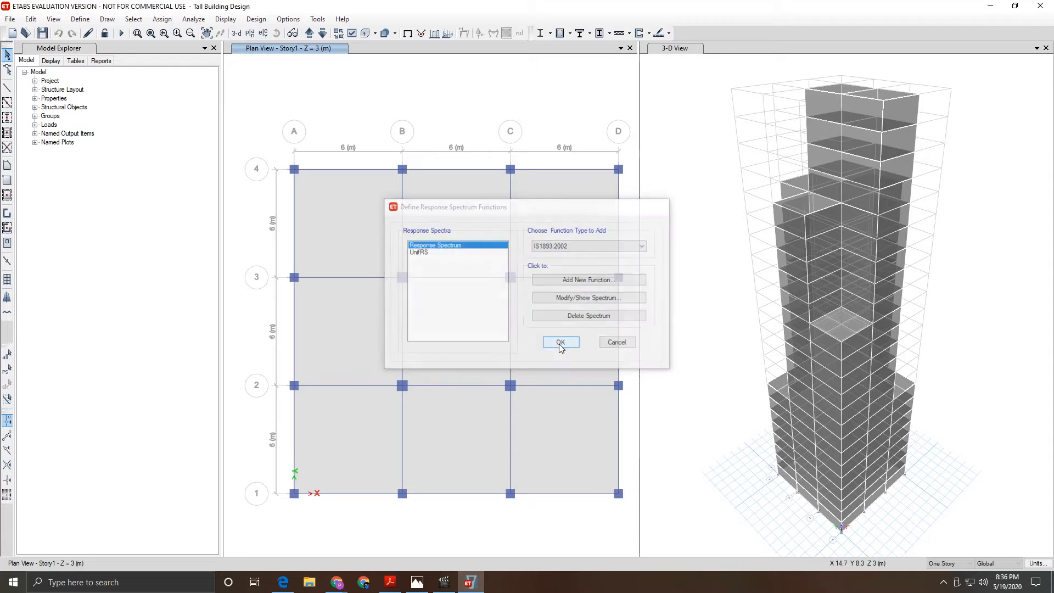
- Delete the Wind load case, leaving Dead, Live and Seismic in the load case list
{"action": "left_click", "coordinate": [80, 19]}
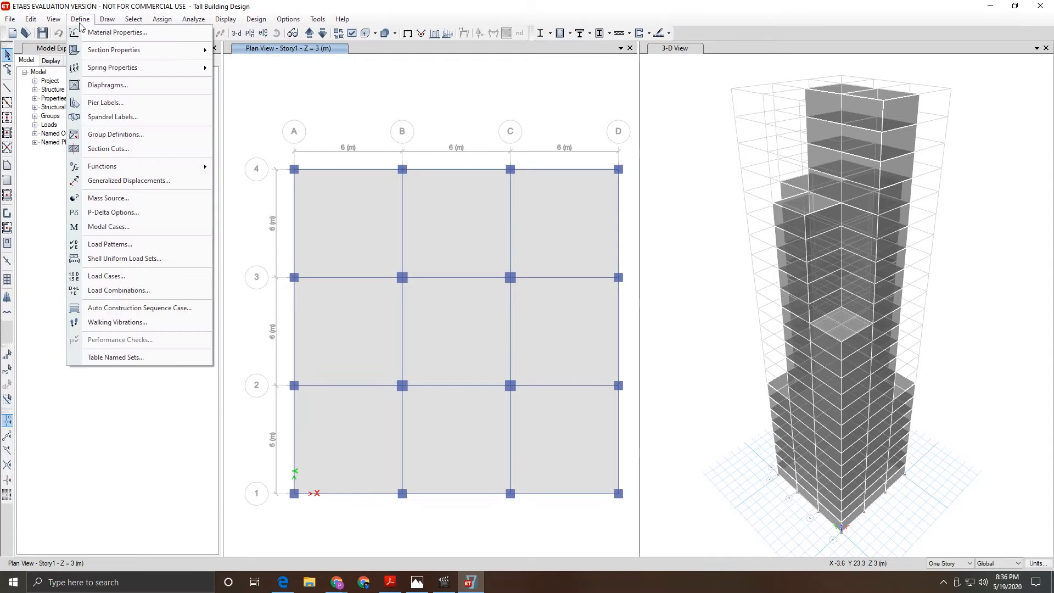
{"action": "left_click", "coordinate": [112, 279]}
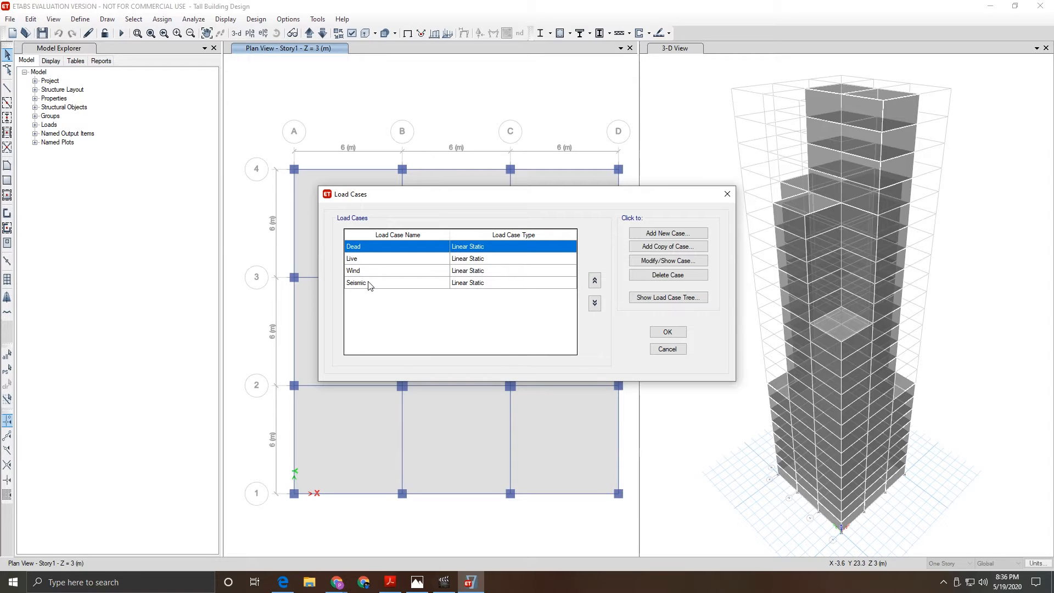
{"action": "left_click", "coordinate": [357, 272]}
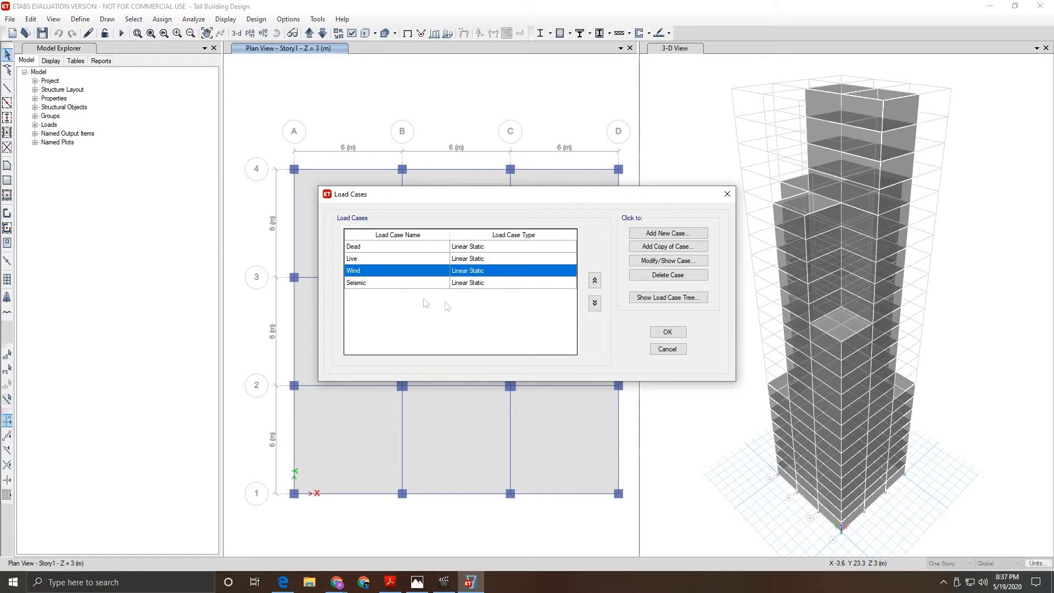
{"action": "left_click", "coordinate": [668, 275]}
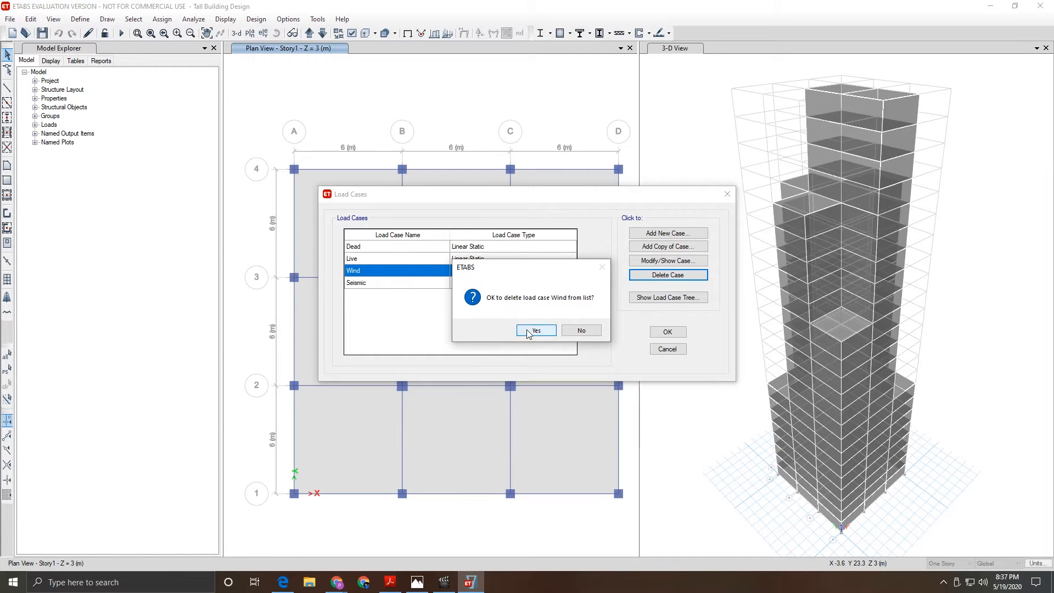
{"action": "left_click", "coordinate": [536, 331]}
{"action": "left_click", "coordinate": [368, 272]}
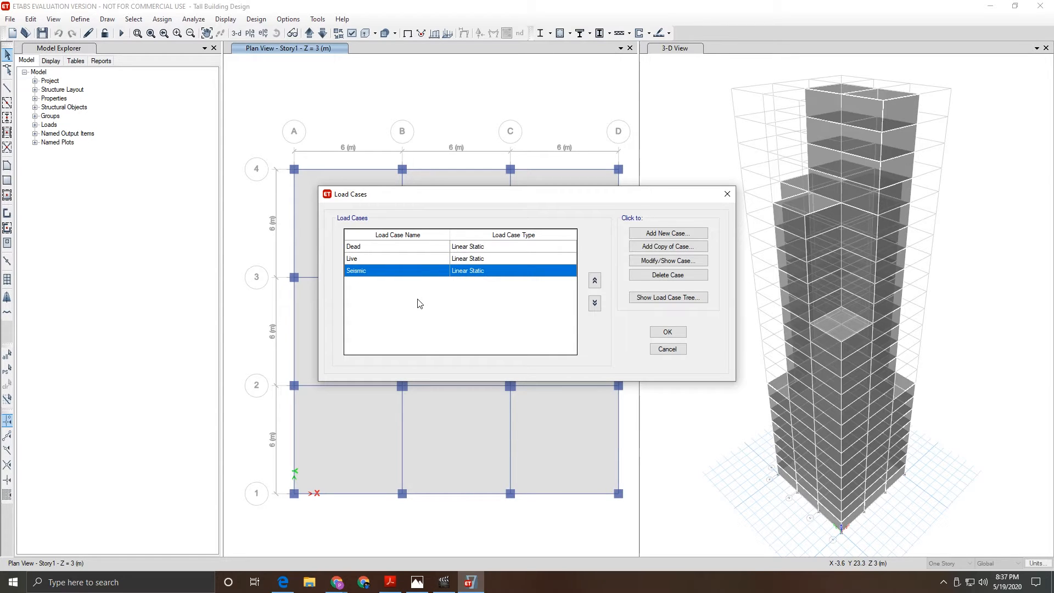
{"action": "left_click", "coordinate": [412, 260]}
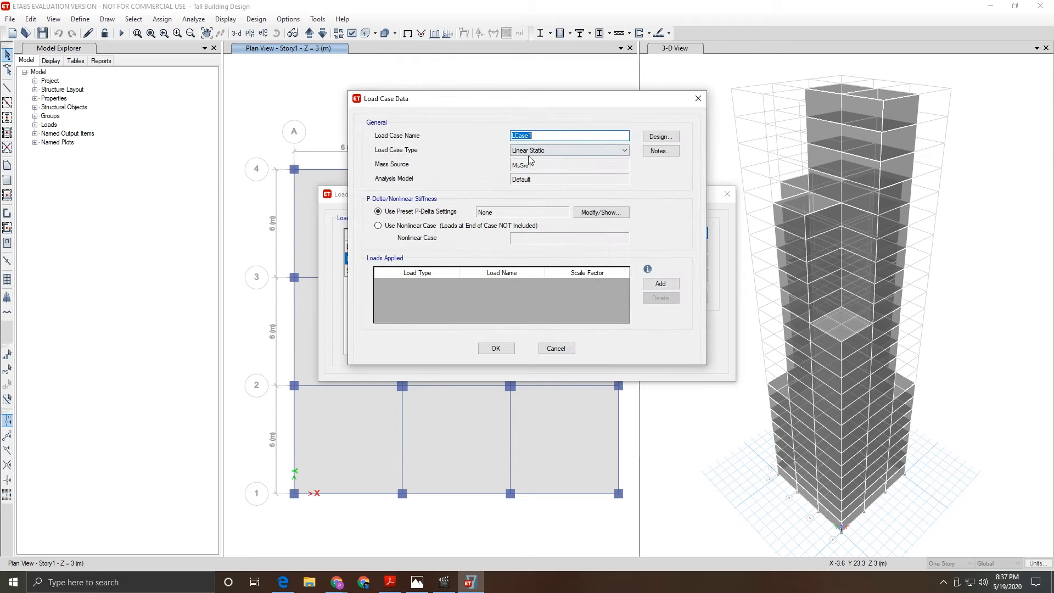
- Draft a 'Response Spectrum' case with a U1 acceleration, then cancel both load case dialogs
{"action": "type", "text": "R"}
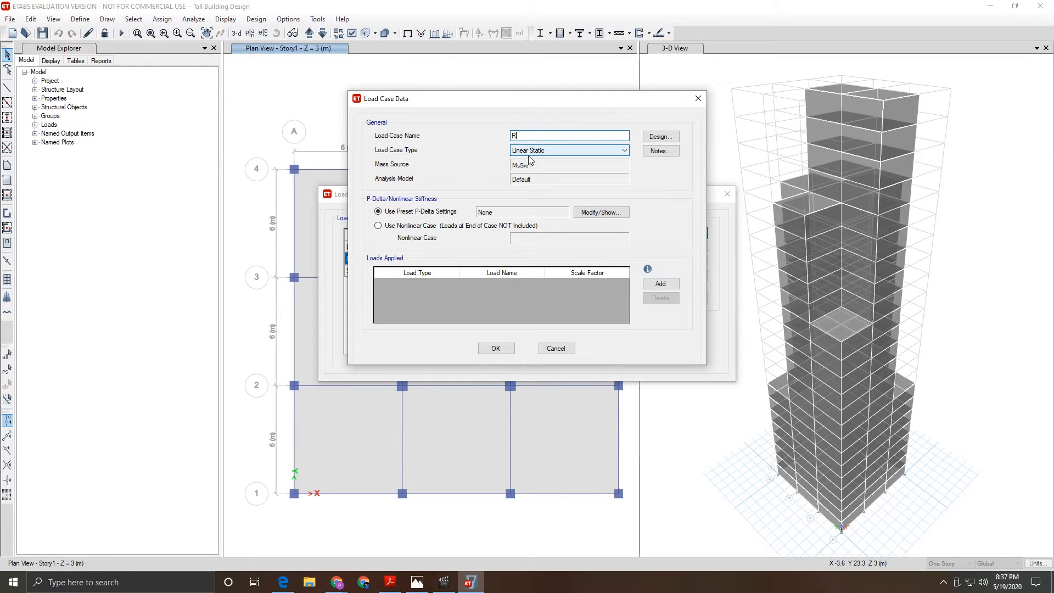
{"action": "type", "text": "esponse Spectrum"}
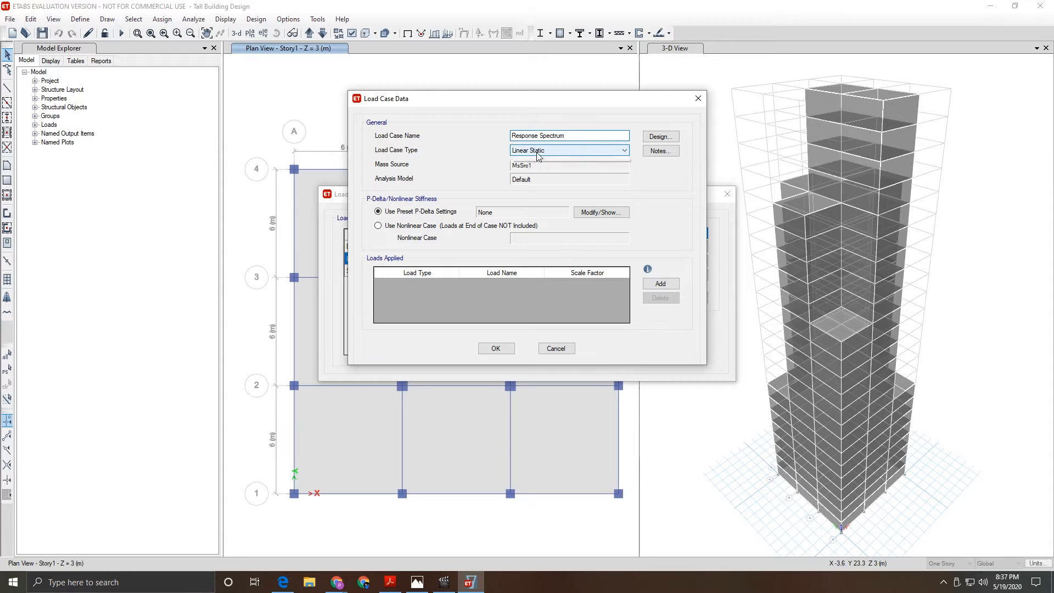
{"action": "left_click", "coordinate": [537, 154]}
{"action": "left_click", "coordinate": [539, 155]}
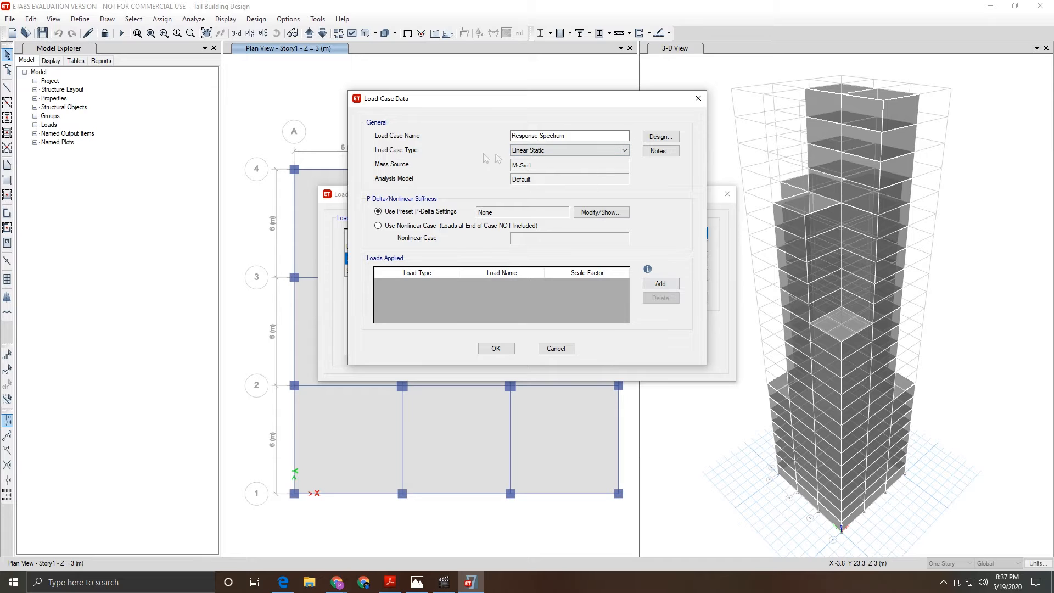
{"action": "left_click", "coordinate": [530, 151]}
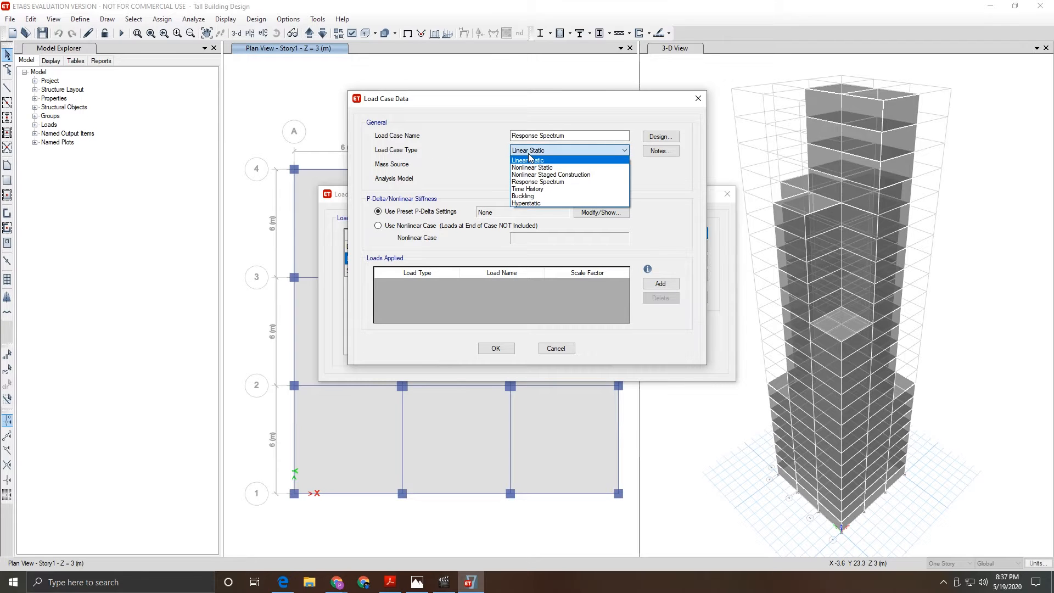
{"action": "left_click", "coordinate": [538, 182]}
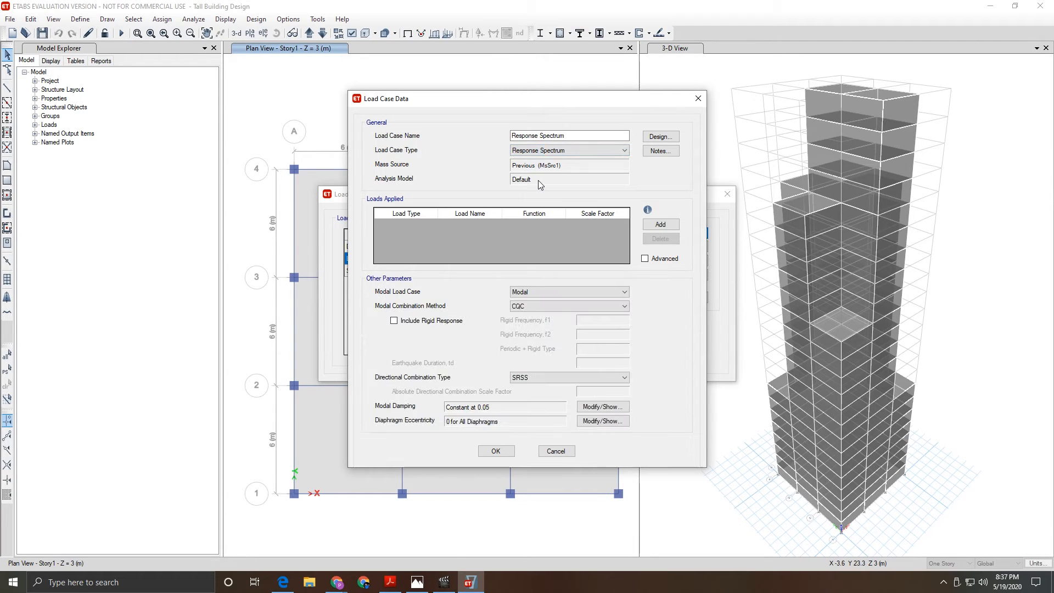
{"action": "left_click", "coordinate": [661, 225]}
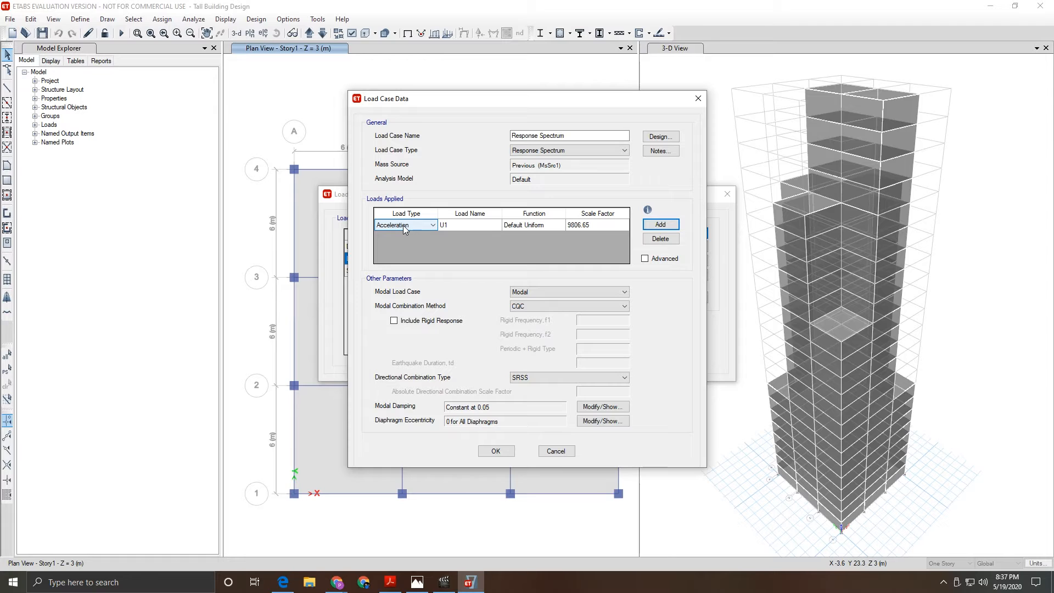
{"action": "left_click", "coordinate": [551, 451]}
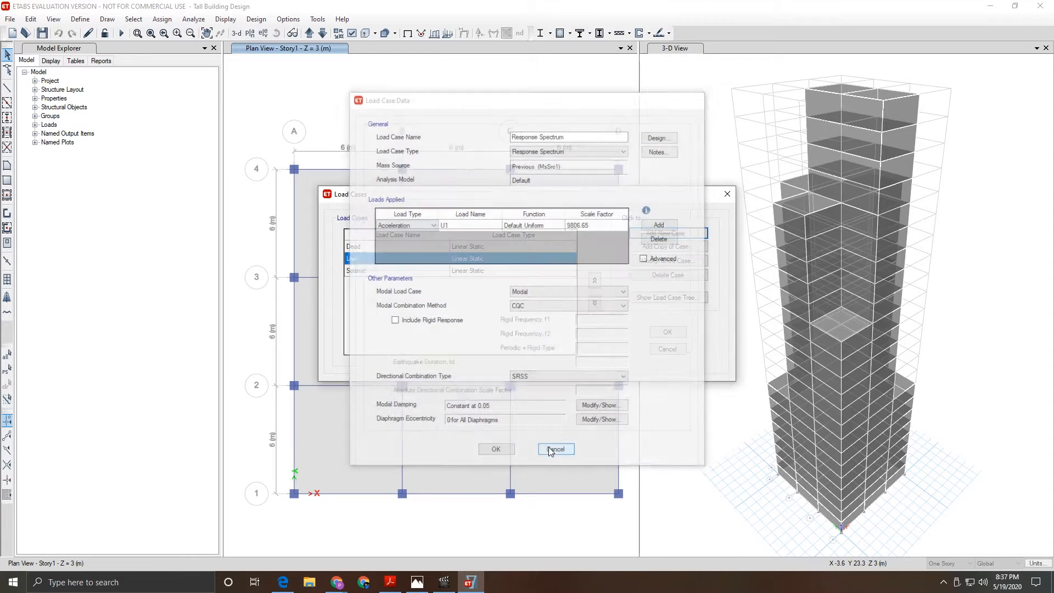
{"action": "left_click", "coordinate": [666, 349]}
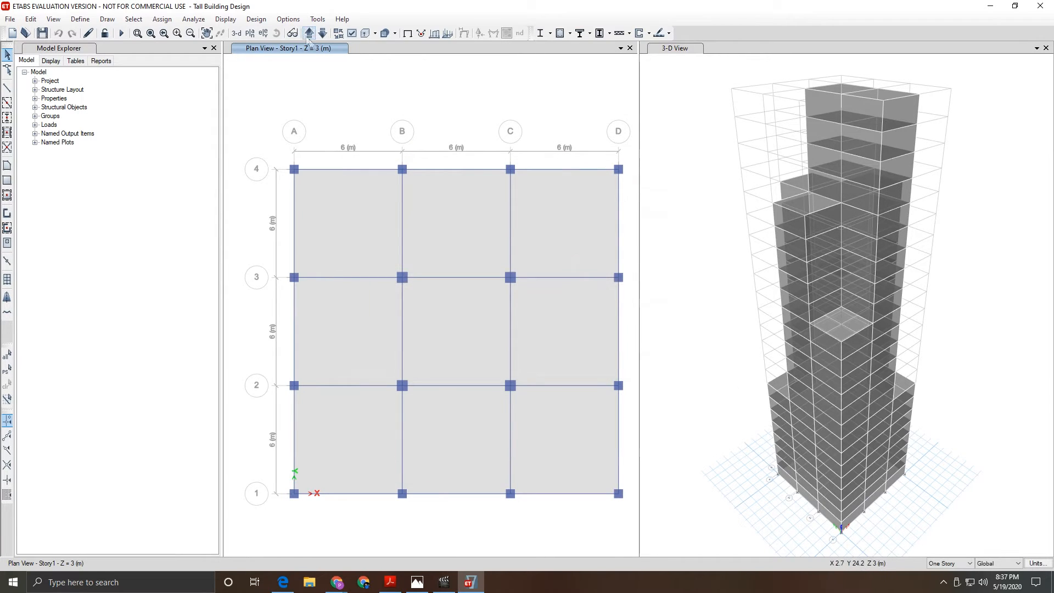
{"action": "left_click", "coordinate": [288, 19]}
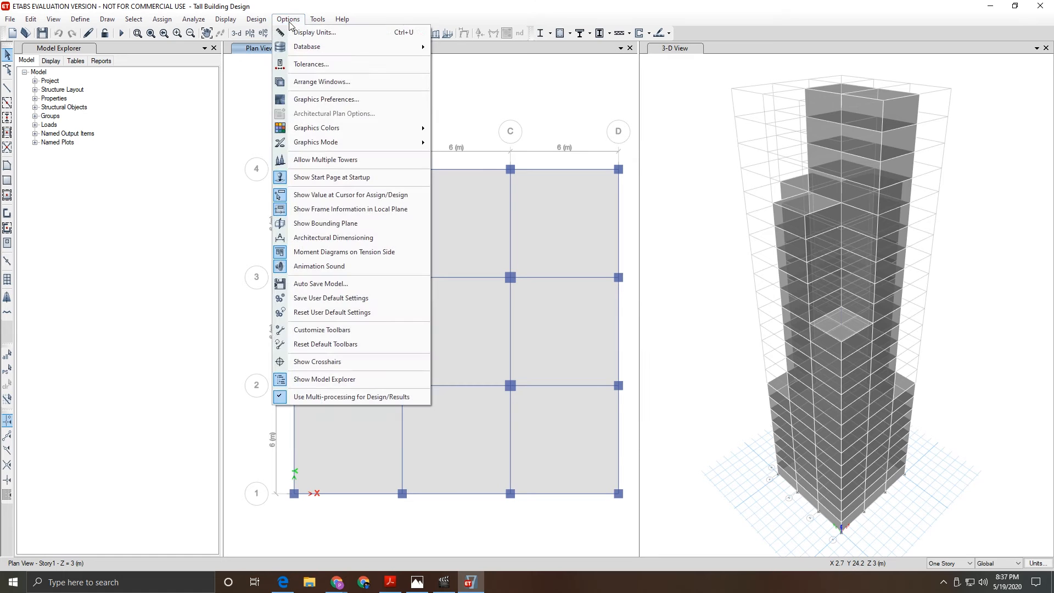
{"action": "left_click", "coordinate": [307, 32]}
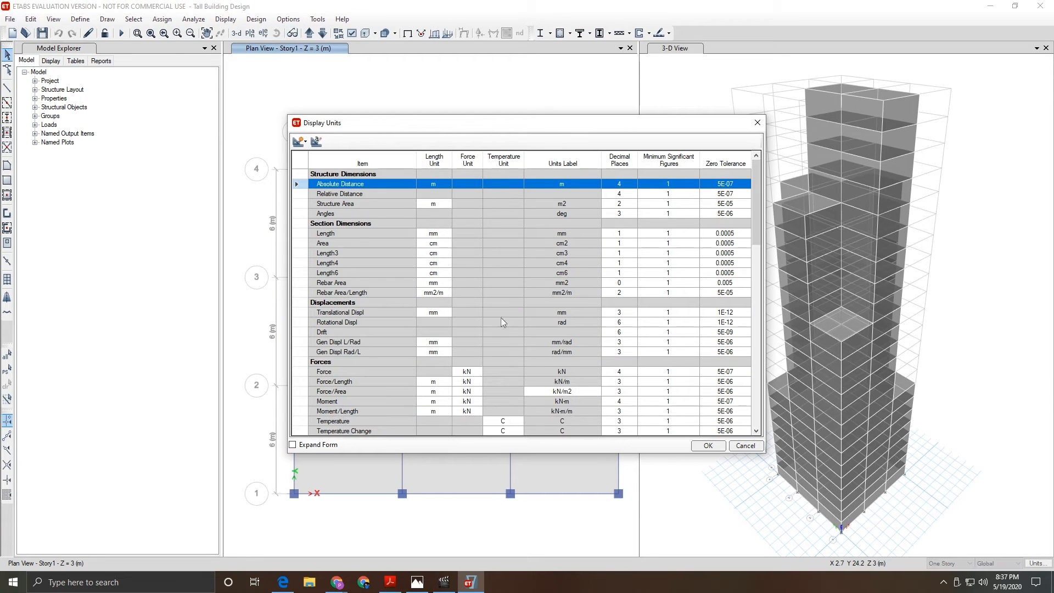
{"action": "scroll", "coordinate": [439, 323], "scroll_direction": "down", "scroll_amount": 3}
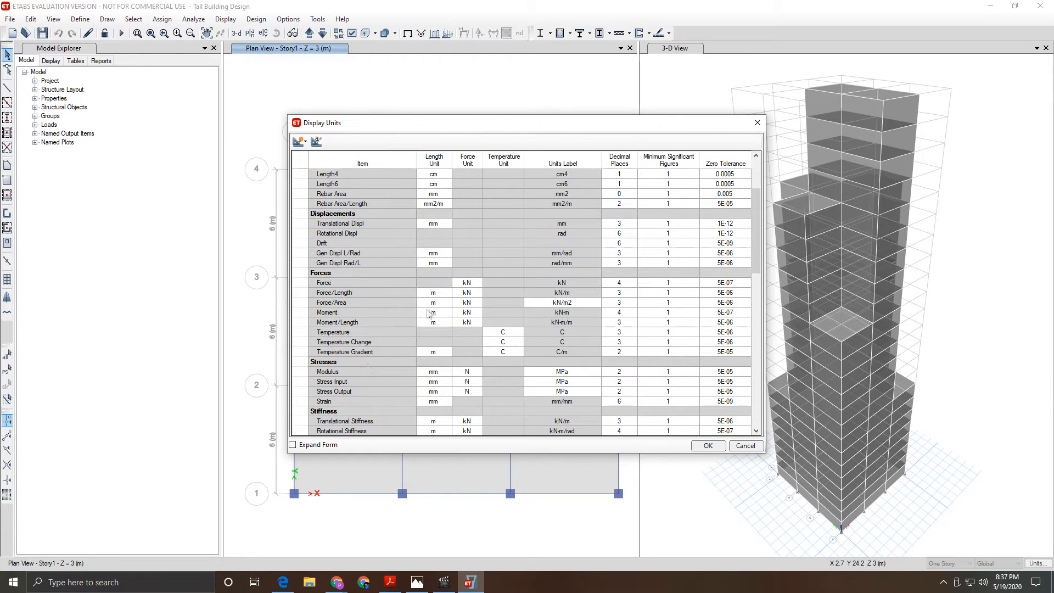
{"action": "scroll", "coordinate": [396, 332], "scroll_direction": "down", "scroll_amount": 3}
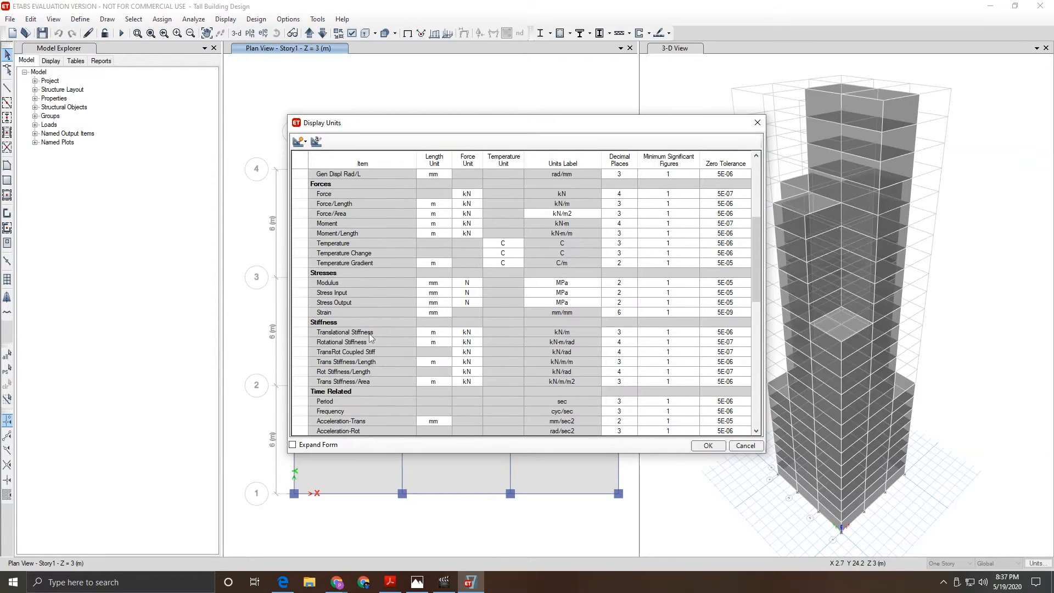
{"action": "scroll", "coordinate": [336, 283], "scroll_direction": "down", "scroll_amount": 2}
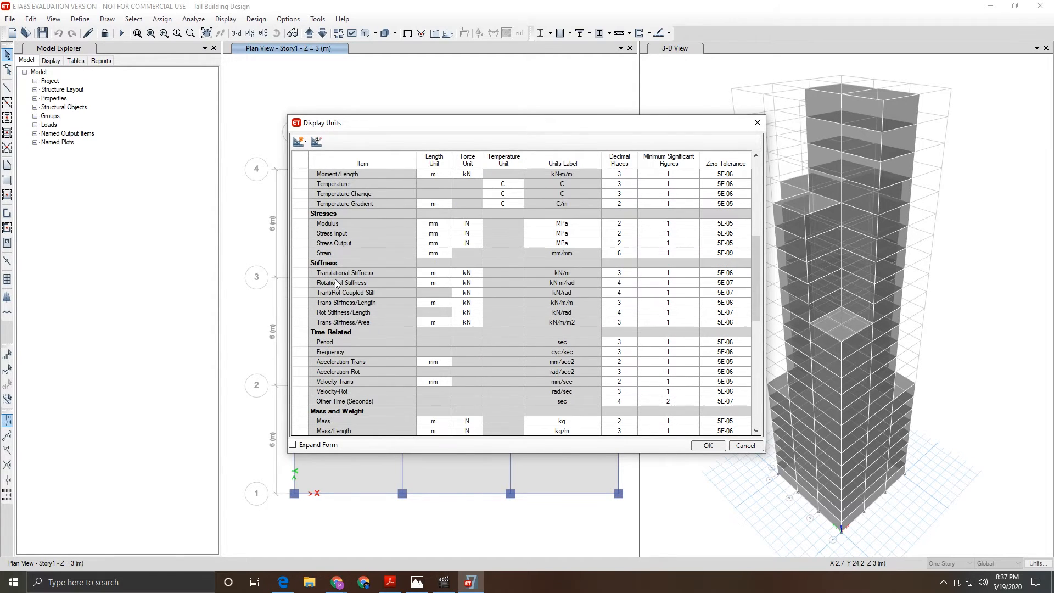
{"action": "left_click", "coordinate": [353, 363]}
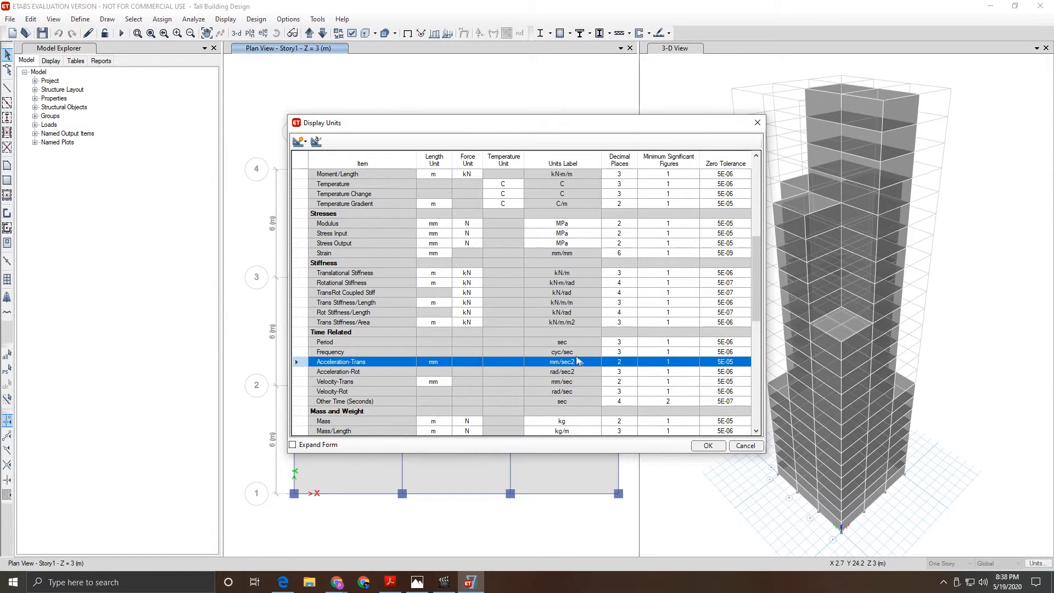
{"action": "left_click", "coordinate": [708, 445]}
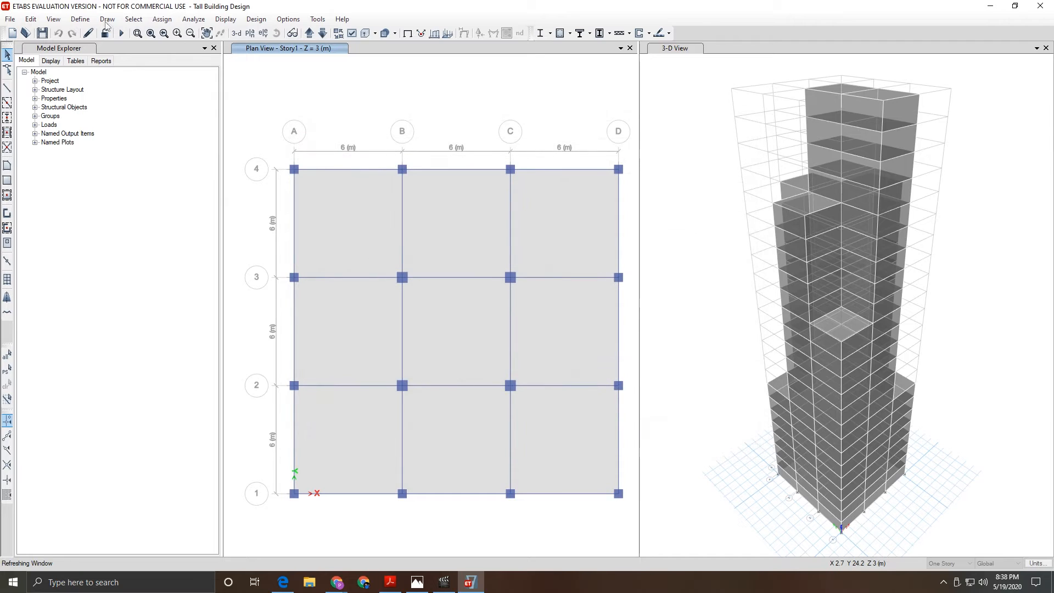
- Open the load case list and dismiss the evaluation limit notices blocking a new case
{"action": "left_click", "coordinate": [80, 20]}
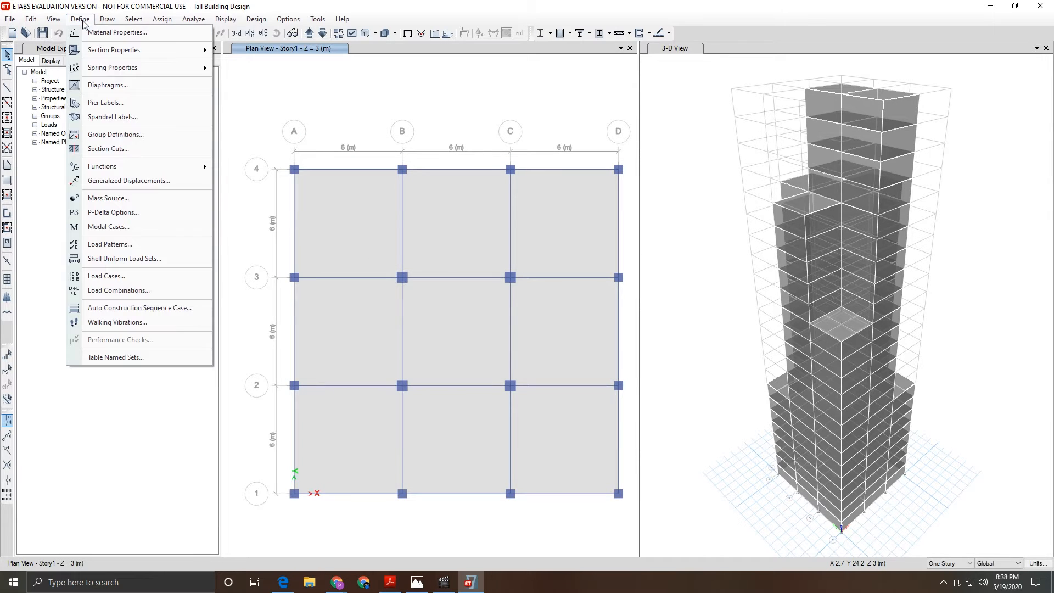
{"action": "left_click", "coordinate": [116, 276]}
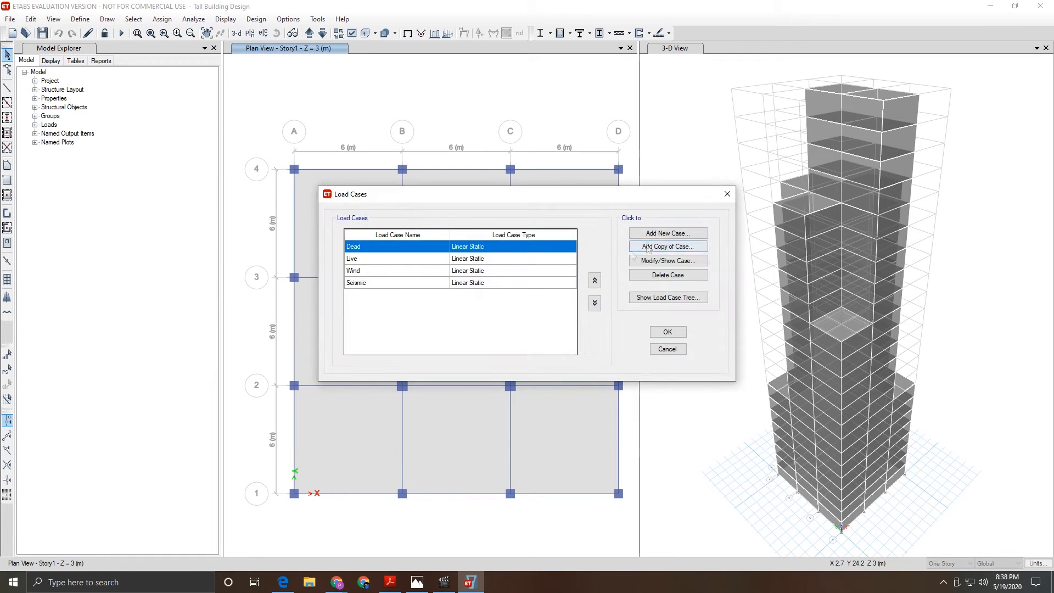
{"action": "left_click", "coordinate": [668, 234]}
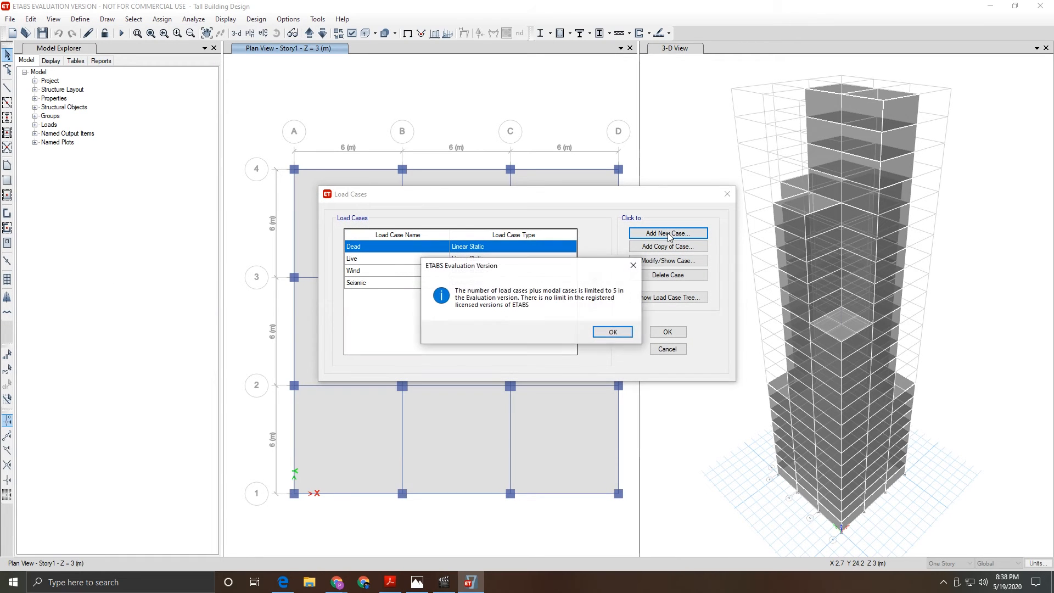
{"action": "left_click", "coordinate": [614, 333]}
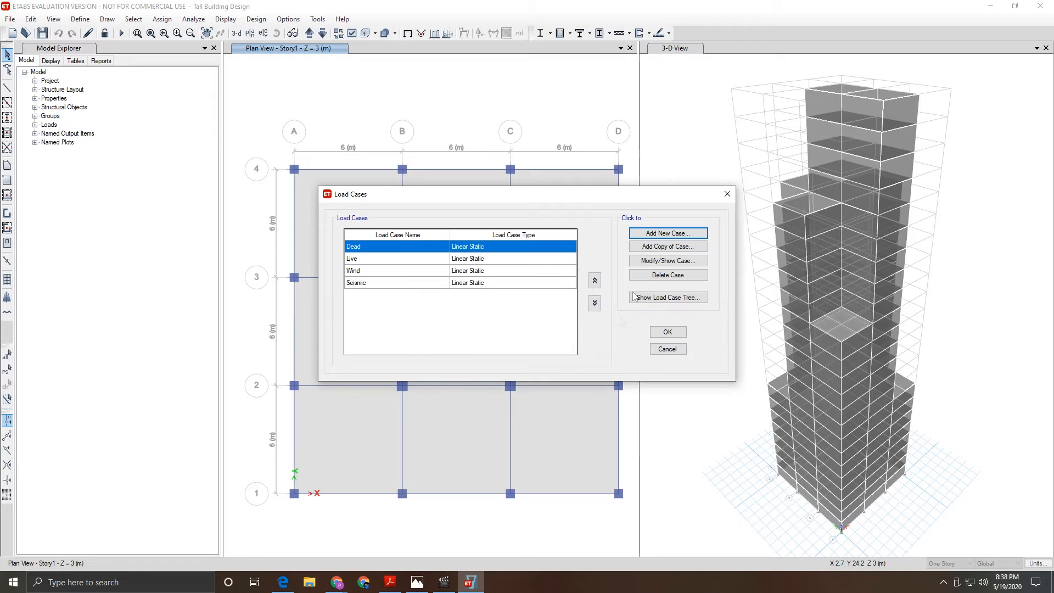
{"action": "left_click", "coordinate": [377, 283]}
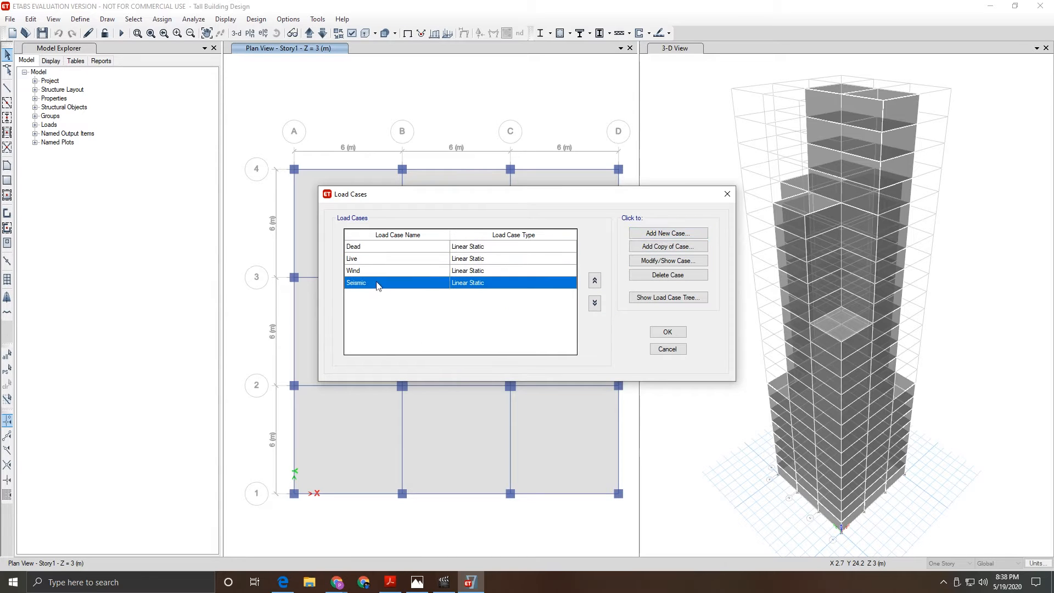
{"action": "left_click", "coordinate": [665, 234]}
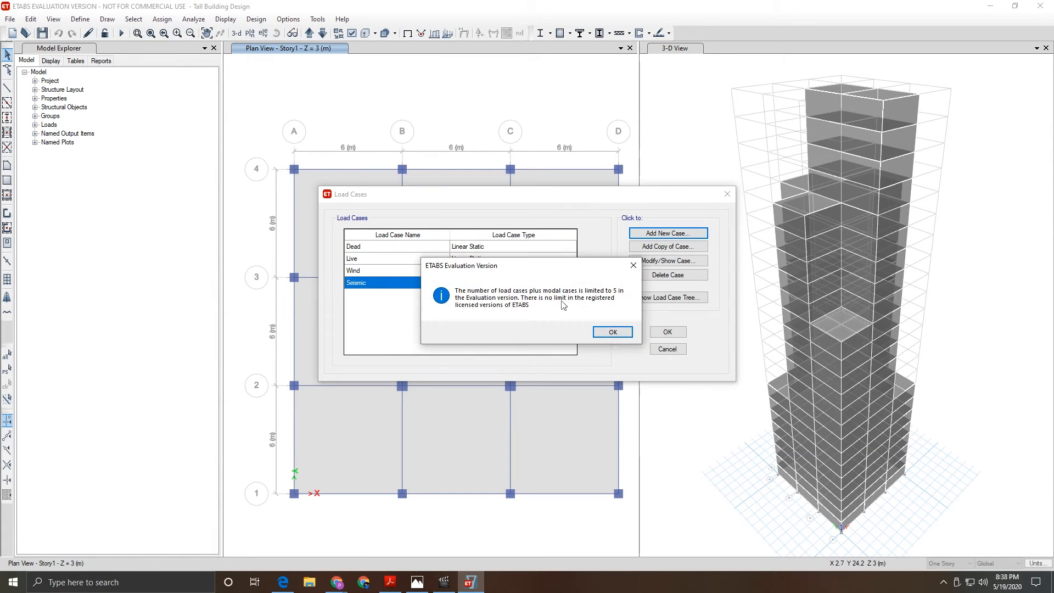
{"action": "left_click", "coordinate": [611, 333]}
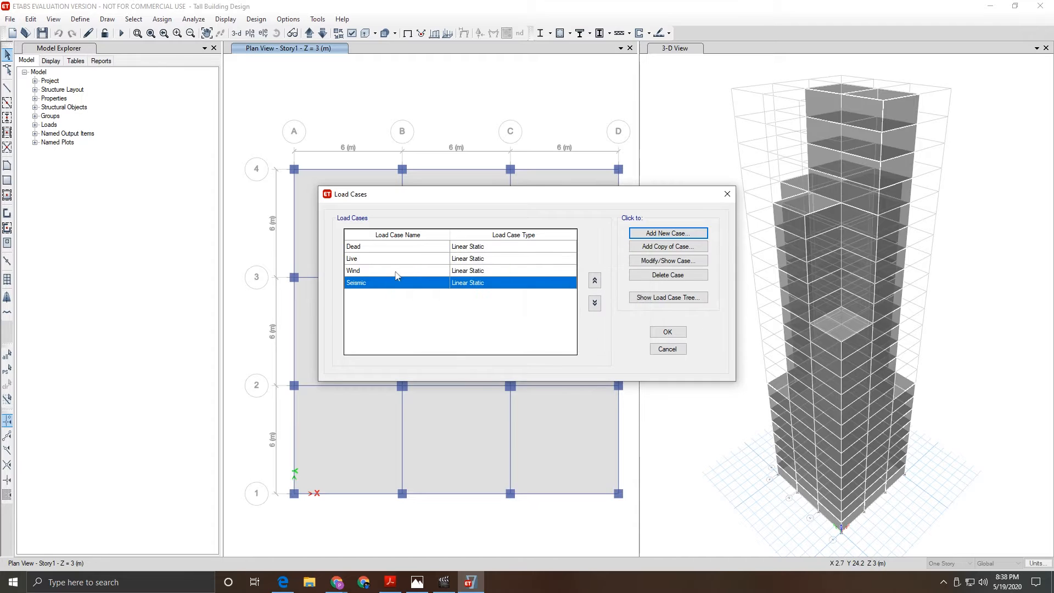
- Delete the Wind load case and begin a new case named 'Response Spectrum'
{"action": "left_click", "coordinate": [380, 272]}
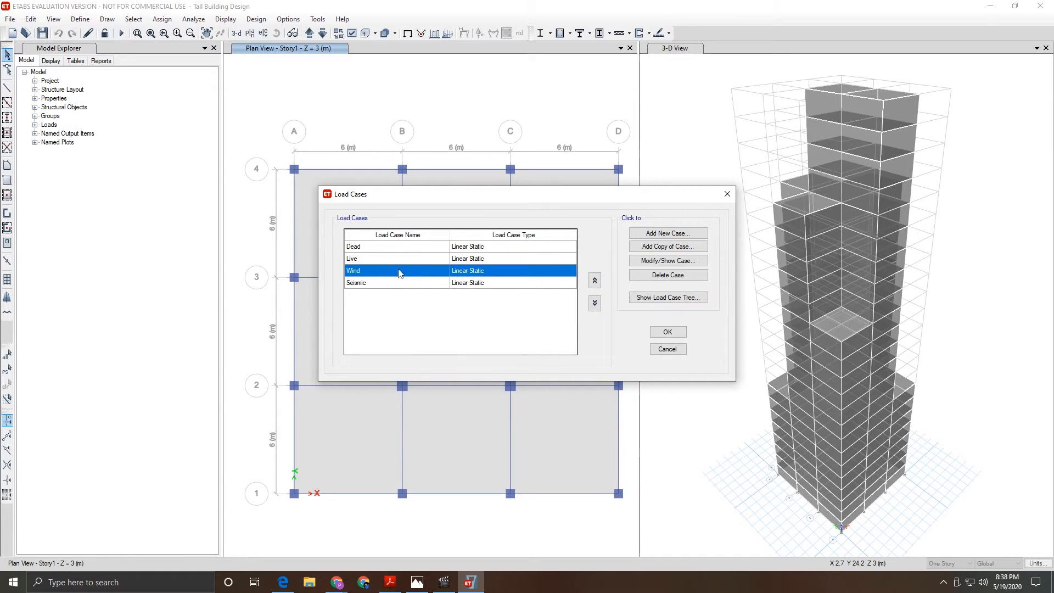
{"action": "left_click", "coordinate": [671, 276]}
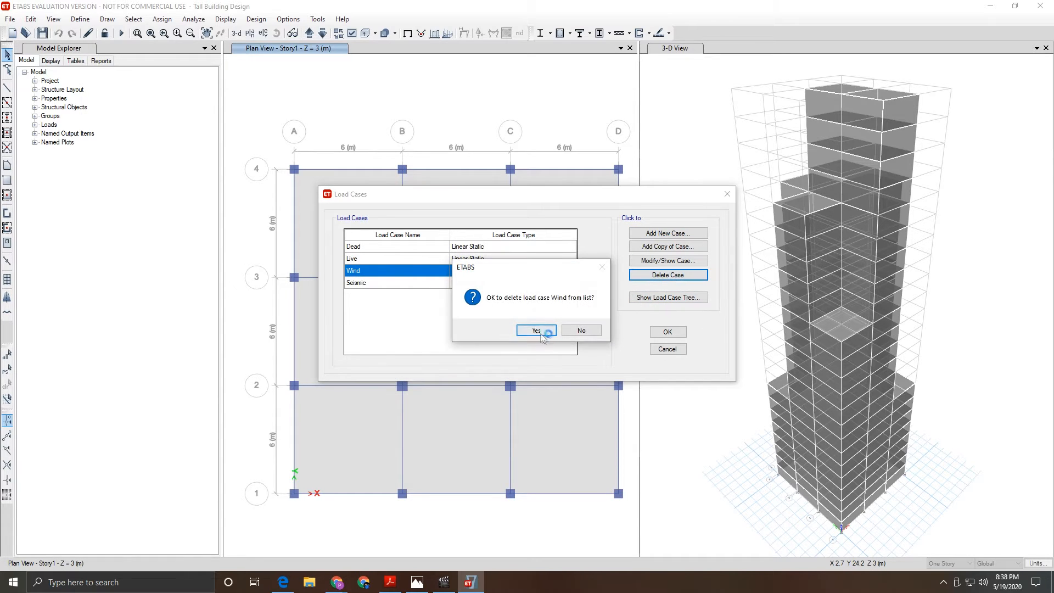
{"action": "left_click", "coordinate": [539, 331]}
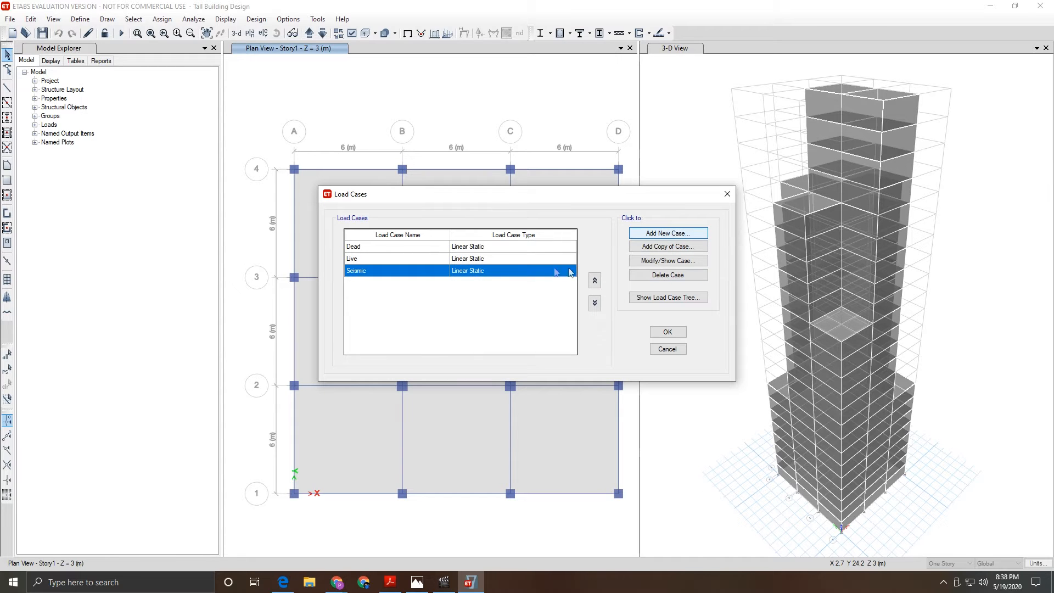
{"action": "key", "text": "Return"}
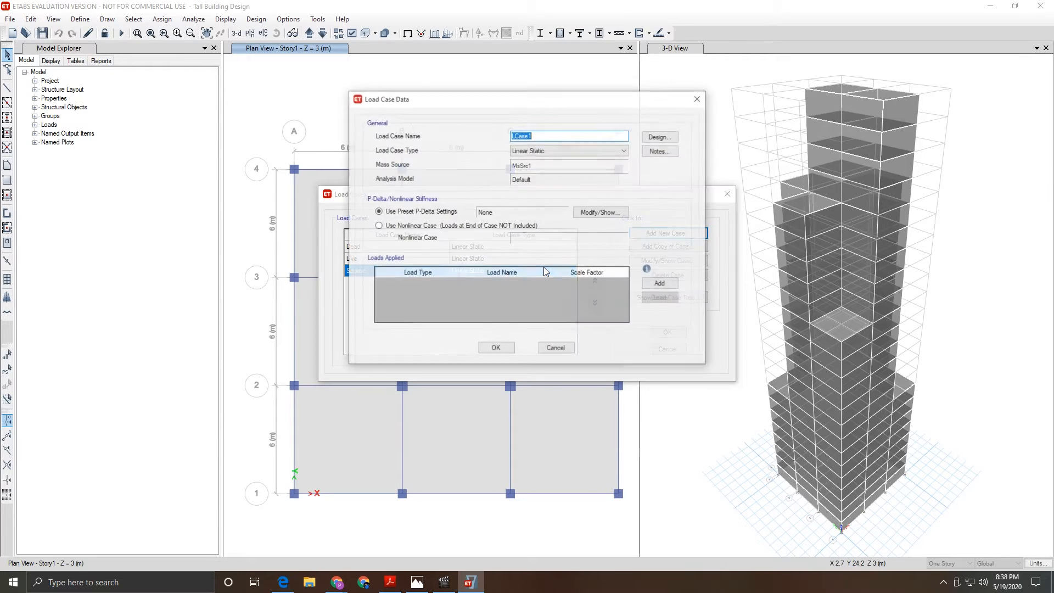
{"action": "type", "text": "Respon"}
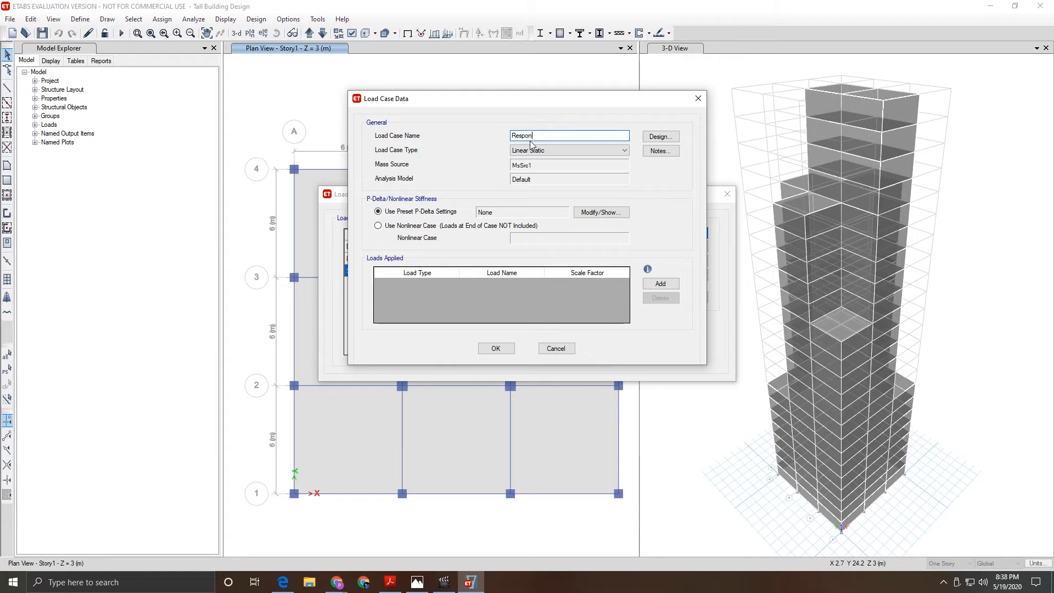
{"action": "type", "text": "se Spectrum"}
- Make the new case a Response Spectrum type with a U1 acceleration load
{"action": "left_click", "coordinate": [598, 150]}
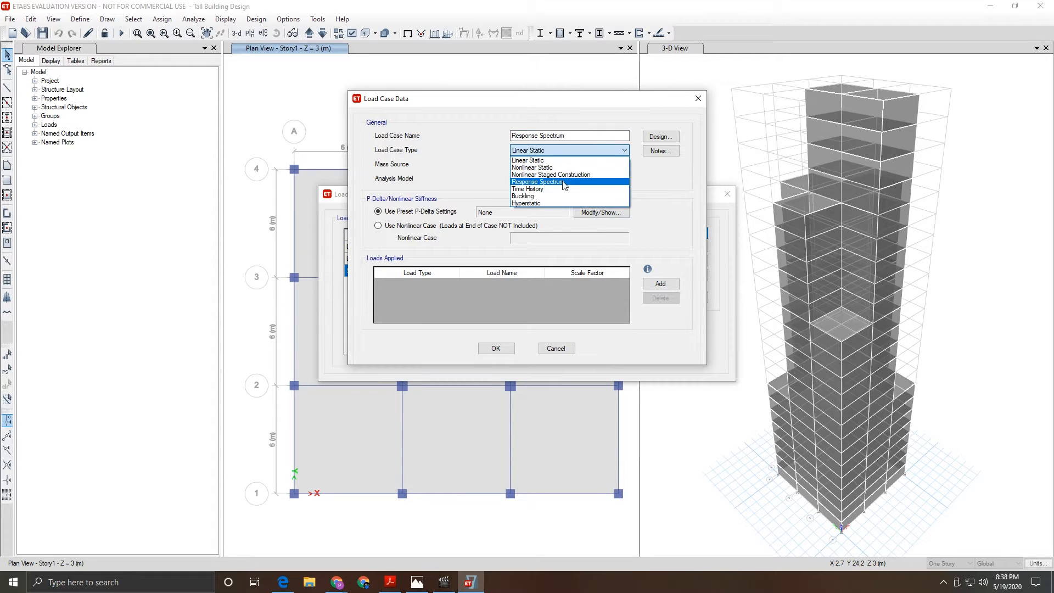
{"action": "left_click", "coordinate": [563, 183]}
{"action": "left_click", "coordinate": [660, 224]}
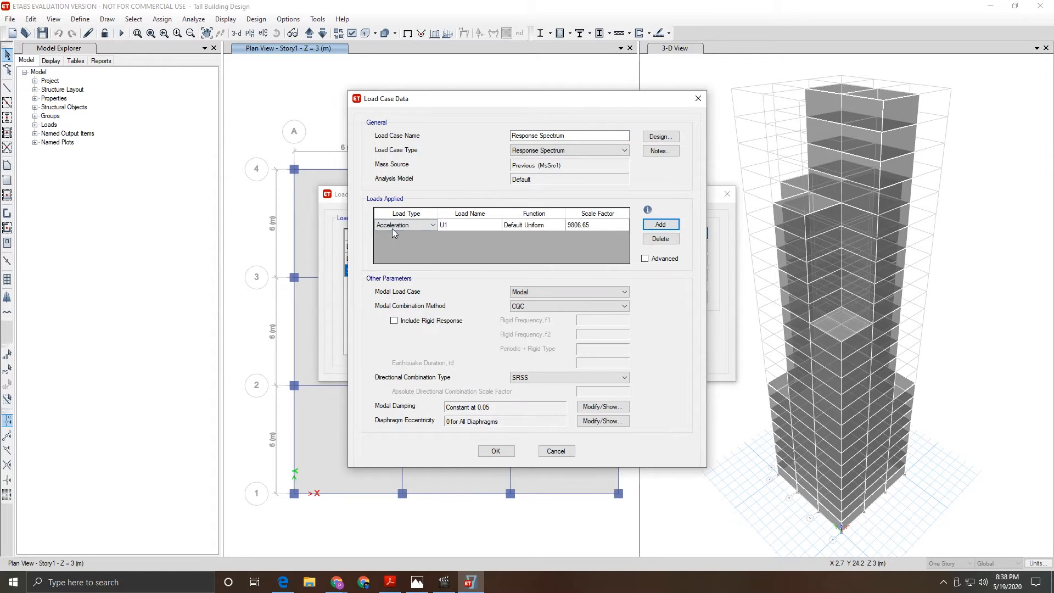
{"action": "left_click", "coordinate": [456, 227]}
{"action": "left_click", "coordinate": [457, 228]}
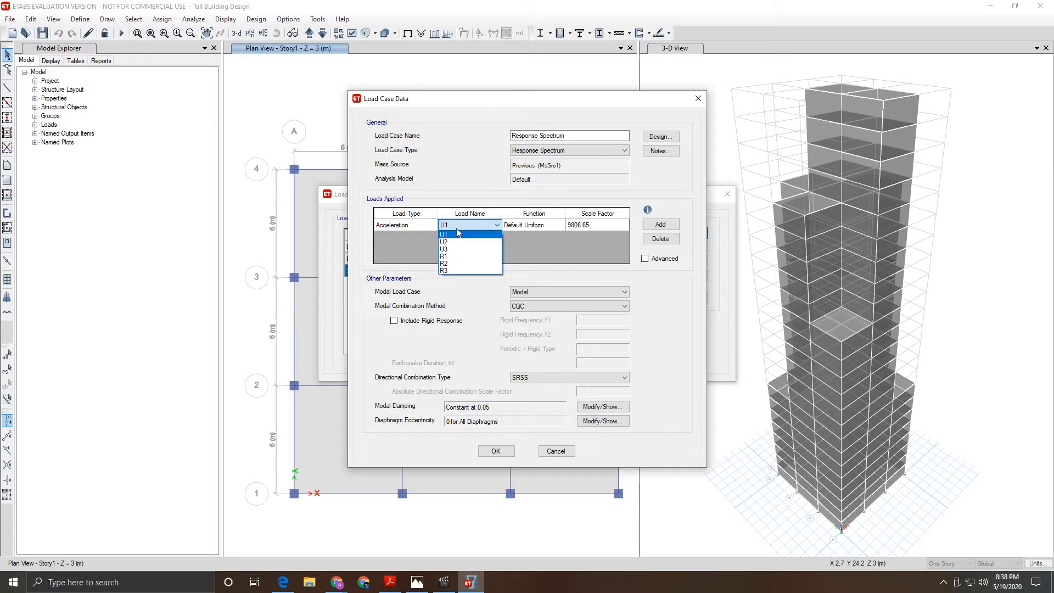
{"action": "left_click", "coordinate": [458, 234]}
- Assign the Response Spectrum function to U1 with scale factor 9806.65
{"action": "left_click", "coordinate": [545, 226]}
{"action": "left_click", "coordinate": [545, 227]}
{"action": "left_click", "coordinate": [529, 250]}
{"action": "left_click", "coordinate": [581, 225]}
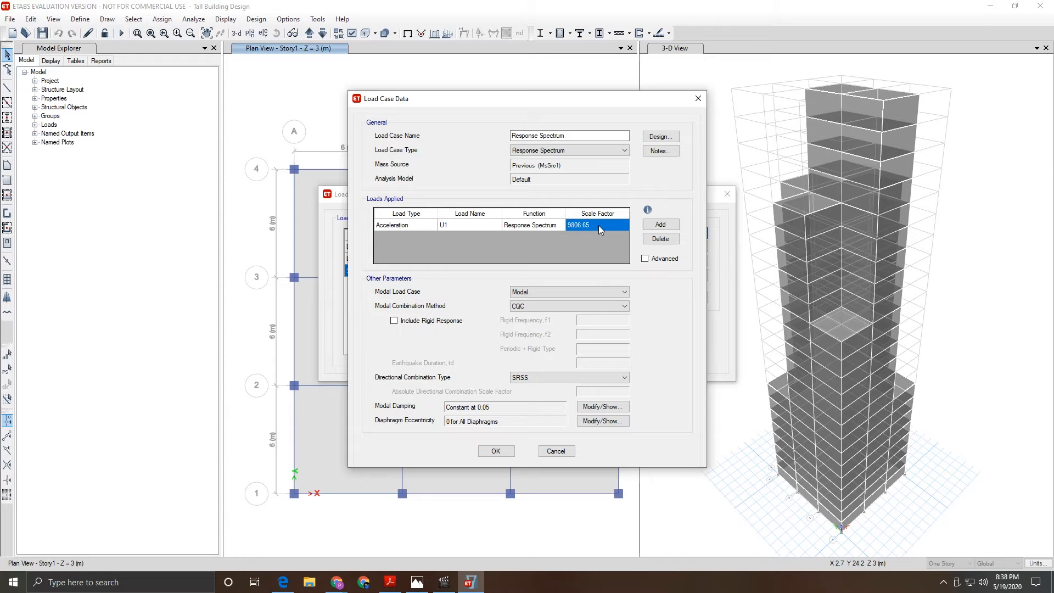
{"action": "left_click", "coordinate": [598, 226]}
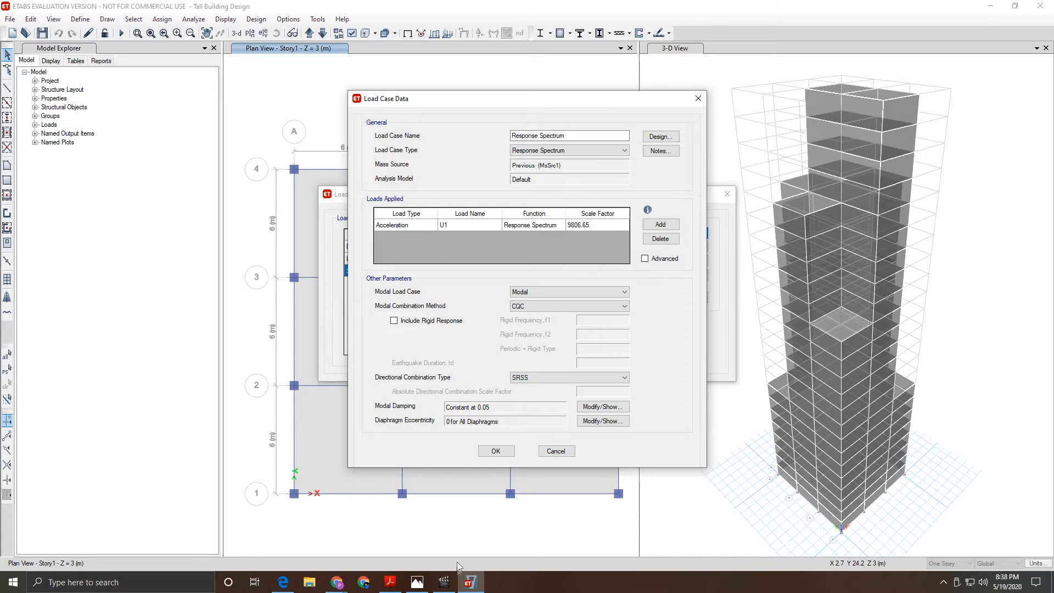
{"action": "left_click", "coordinate": [390, 582]}
- Scroll the IS 1893 PDF to the Table 2 seismic zone factor table
{"action": "left_click_drag", "start_coordinate": [910, 303], "coordinate": [915, 353]}
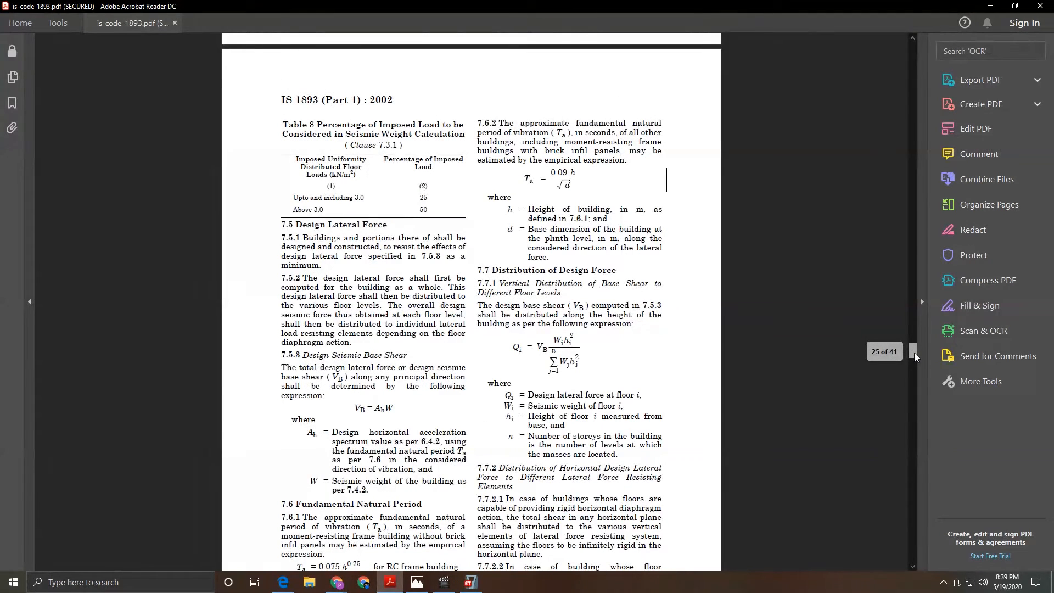
{"action": "left_click_drag", "start_coordinate": [914, 352], "coordinate": [933, 94]}
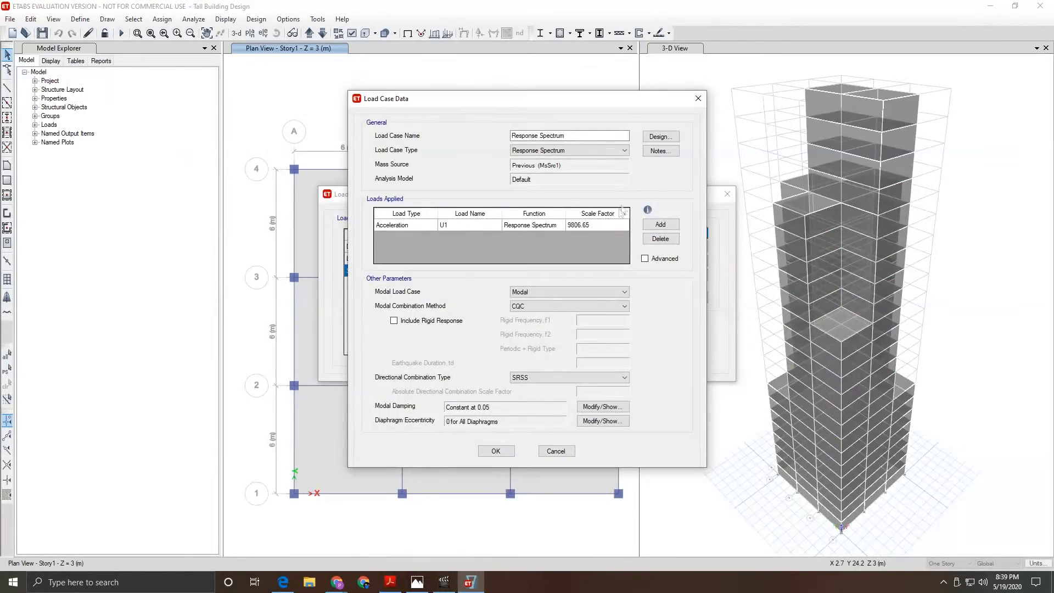
- Set U1 and U2 accelerations with the Response Spectrum function, both scaled 1633.5
{"action": "left_click_drag", "start_coordinate": [596, 224], "coordinate": [570, 225]}
{"action": "left_click", "coordinate": [659, 225]}
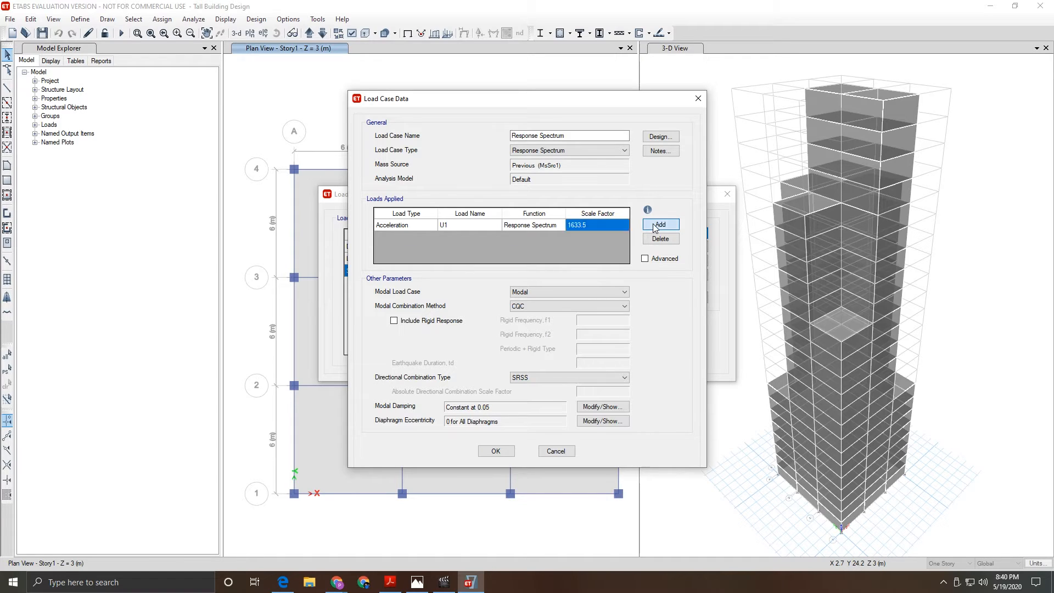
{"action": "left_click", "coordinate": [463, 238]}
{"action": "left_click", "coordinate": [463, 239]}
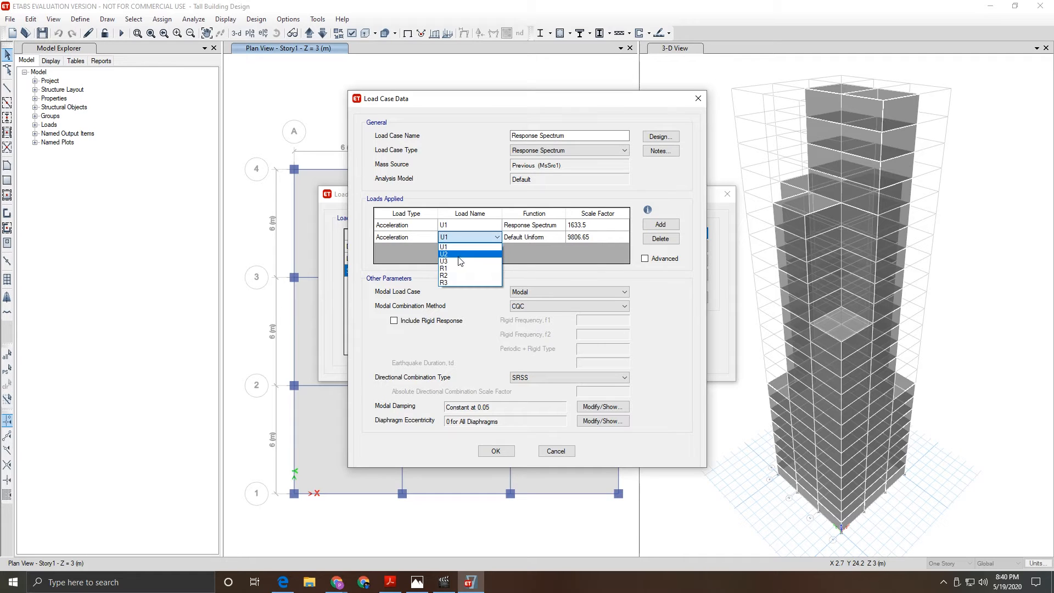
{"action": "left_click", "coordinate": [460, 254]}
{"action": "left_click", "coordinate": [528, 239]}
{"action": "left_click", "coordinate": [530, 238]}
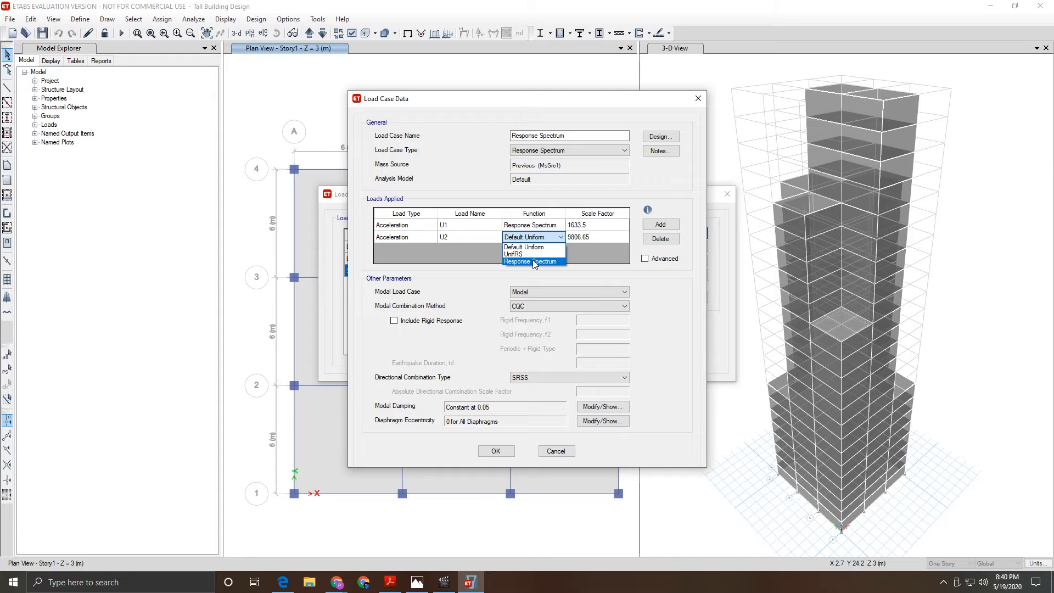
{"action": "left_click", "coordinate": [581, 236]}
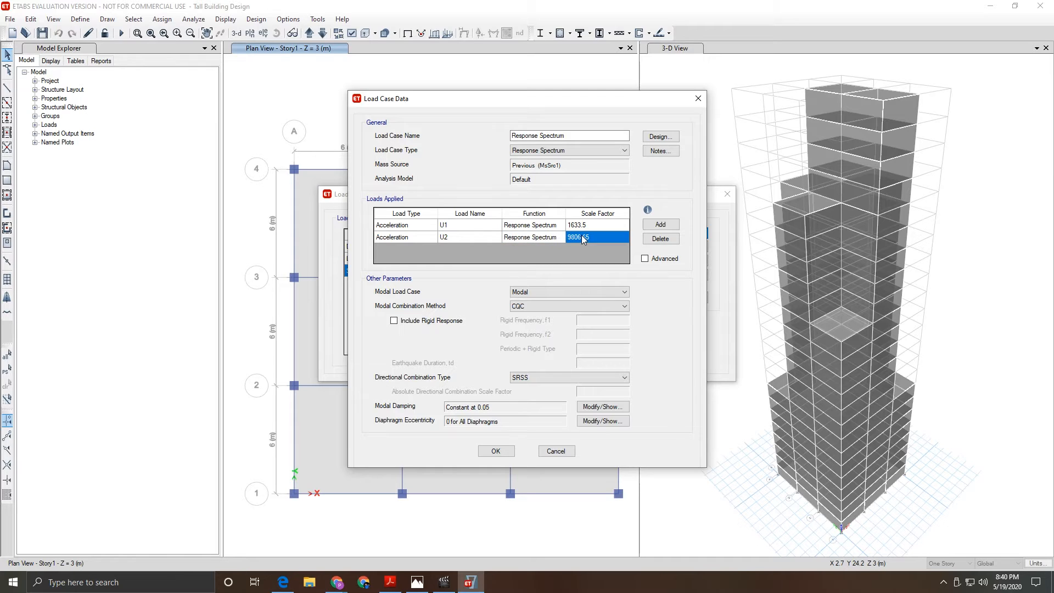
{"action": "left_click", "coordinate": [582, 236]}
- Use CQC3 directional combination and save the case, closing the load case list
{"action": "left_click", "coordinate": [527, 379]}
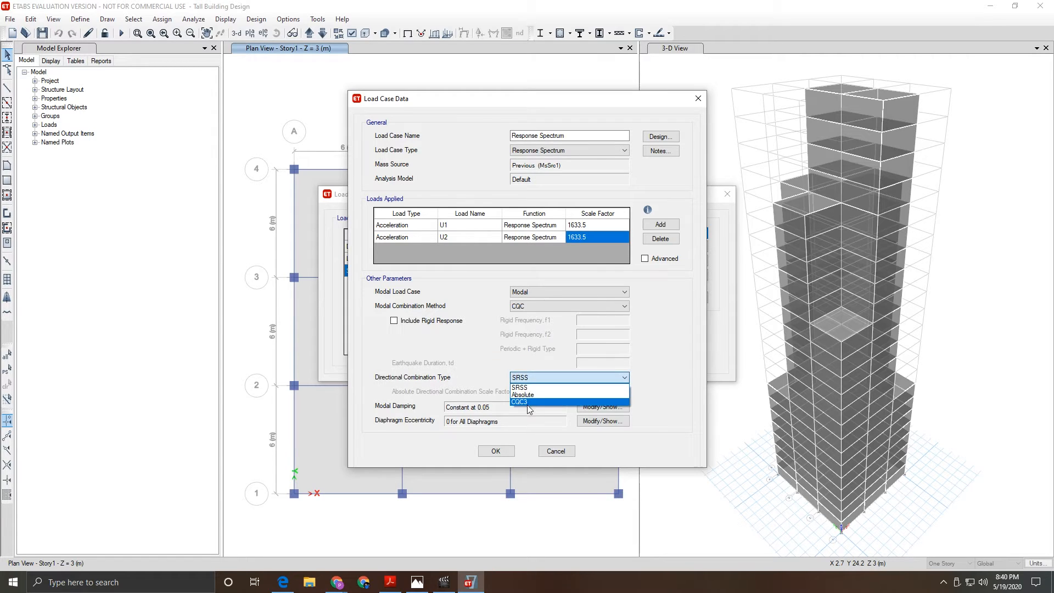
{"action": "left_click", "coordinate": [530, 403]}
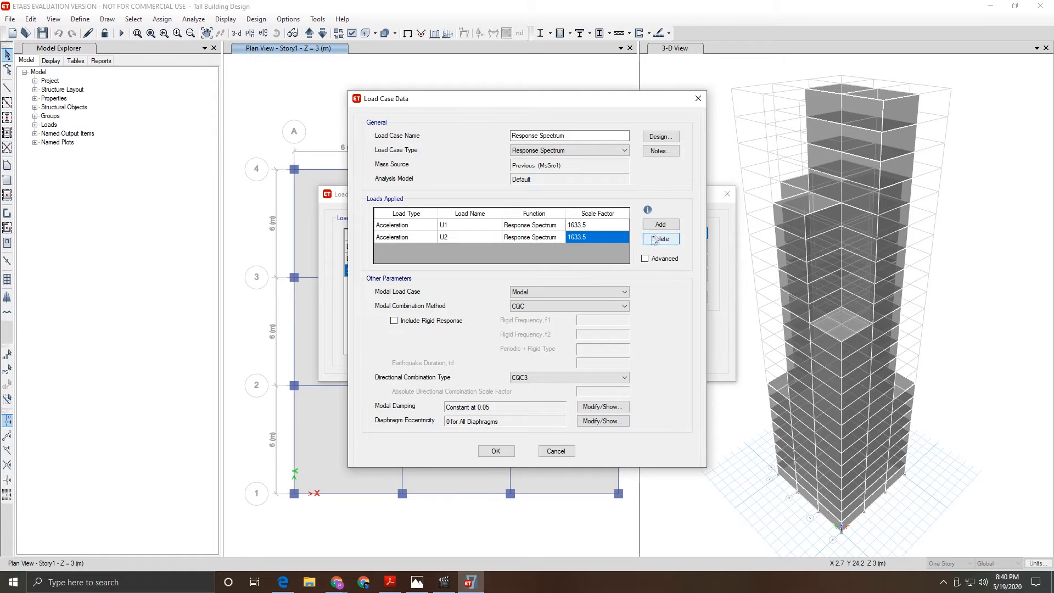
{"action": "left_click", "coordinate": [500, 454]}
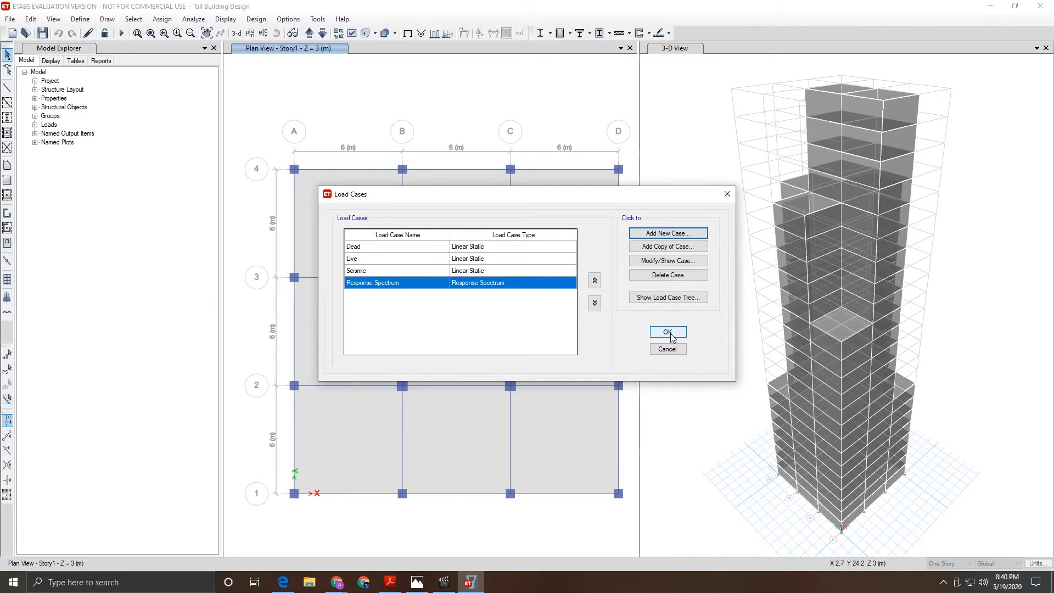
{"action": "left_click", "coordinate": [670, 334]}
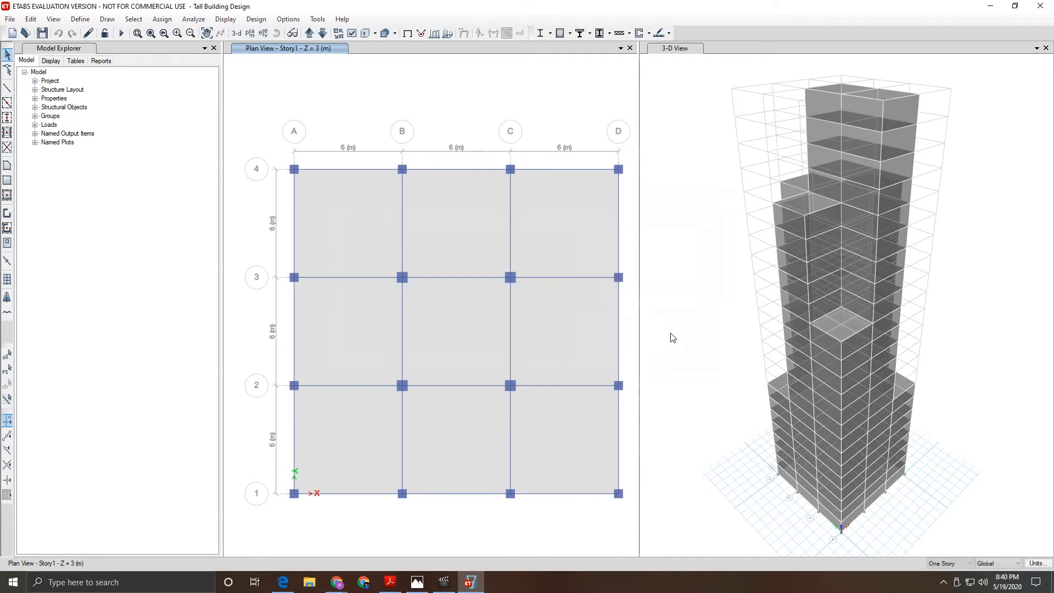
- Set Dead and Live to Do Not Run, then run Modal, Seismic and Response Spectrum
{"action": "left_click", "coordinate": [198, 23]}
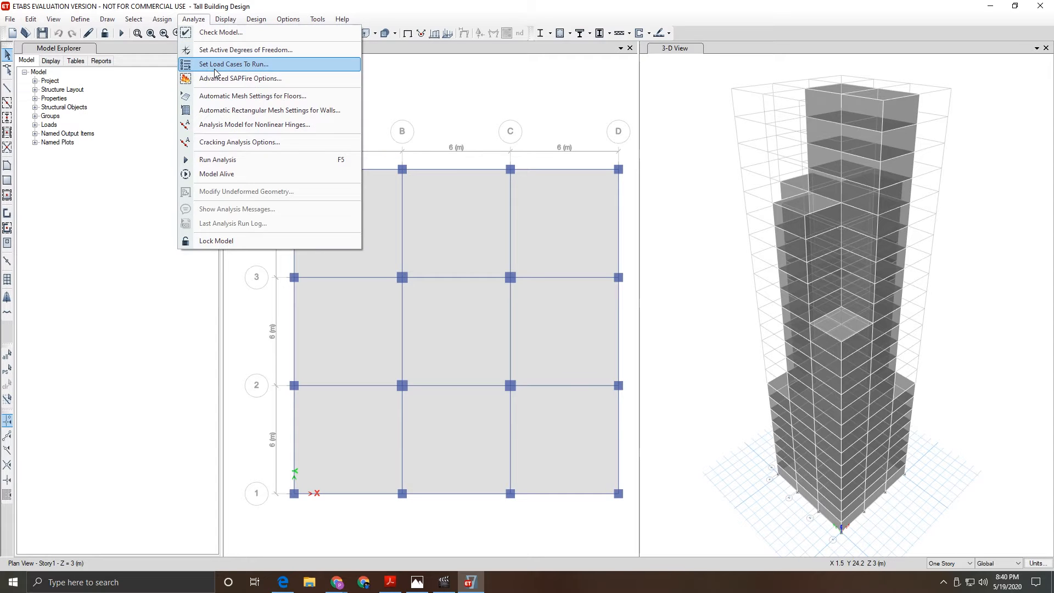
{"action": "left_click", "coordinate": [241, 63]}
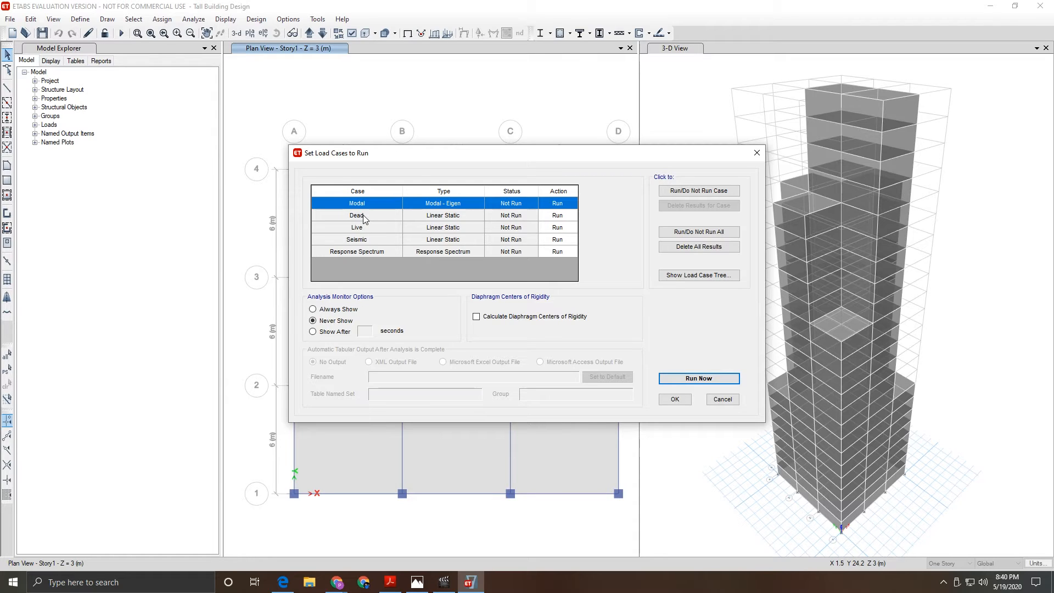
{"action": "left_click_drag", "start_coordinate": [364, 218], "coordinate": [366, 228]}
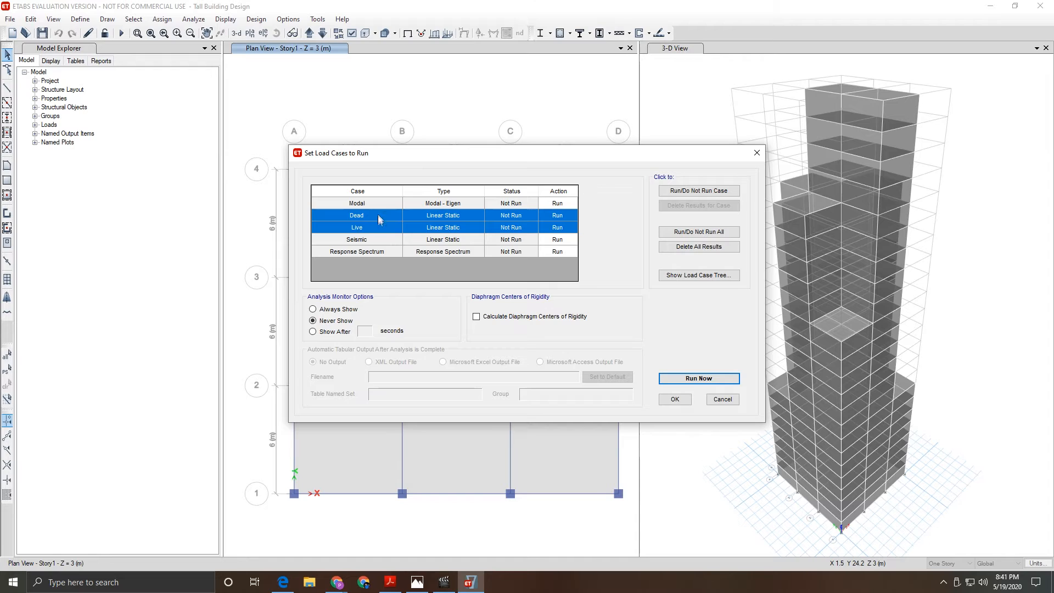
{"action": "left_click", "coordinate": [695, 192]}
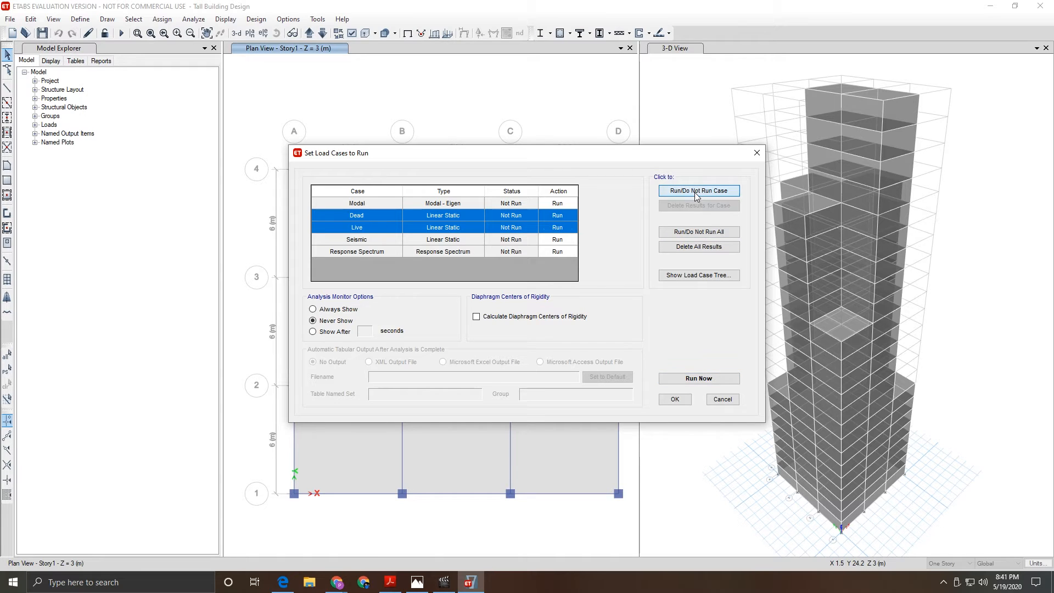
{"action": "left_click", "coordinate": [695, 379]}
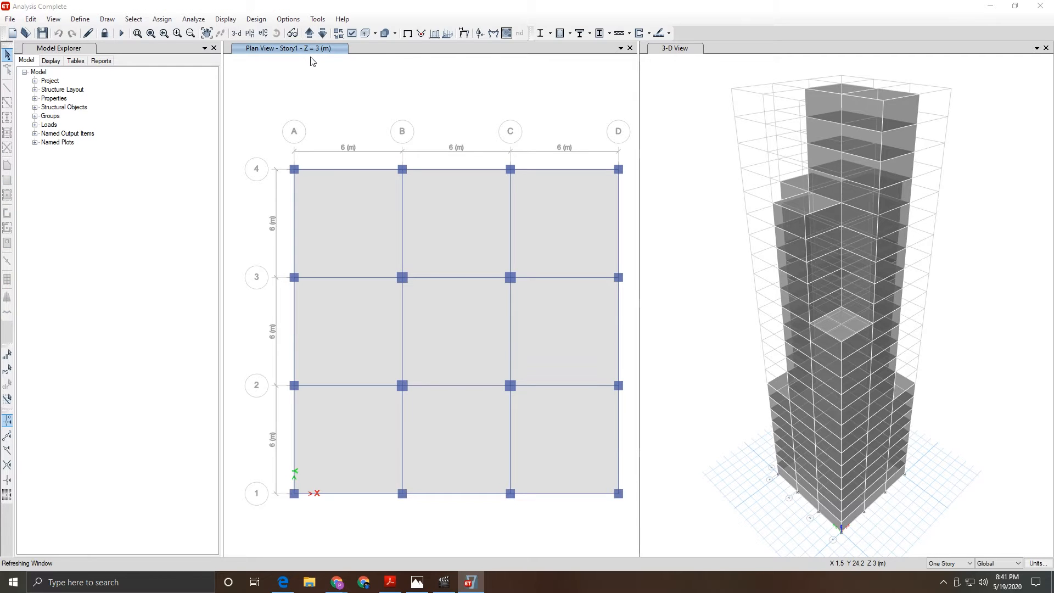
- Rerun the analysis and probe tower joints for their Seismic displacement values
{"action": "key", "text": "F5"}
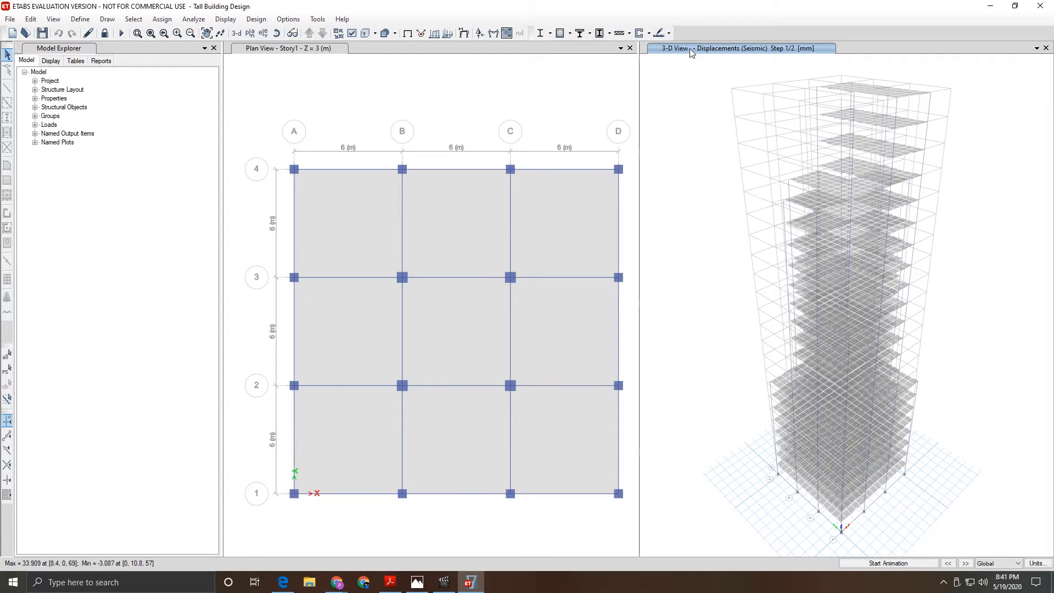
{"action": "mouse_move", "coordinate": [881, 152]}
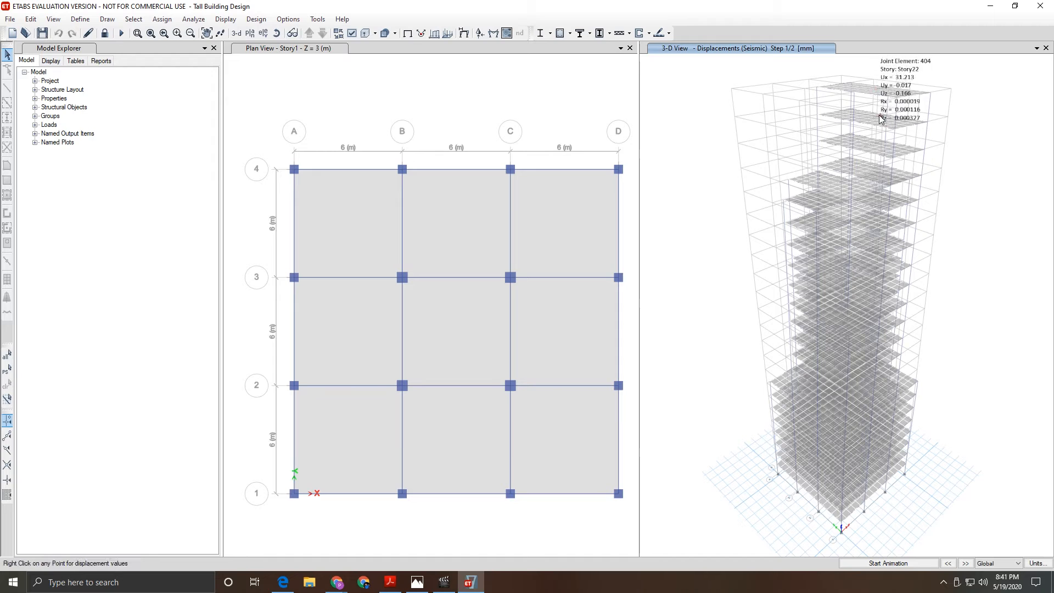
{"action": "right_click", "coordinate": [881, 153]}
{"action": "right_click", "coordinate": [862, 149]}
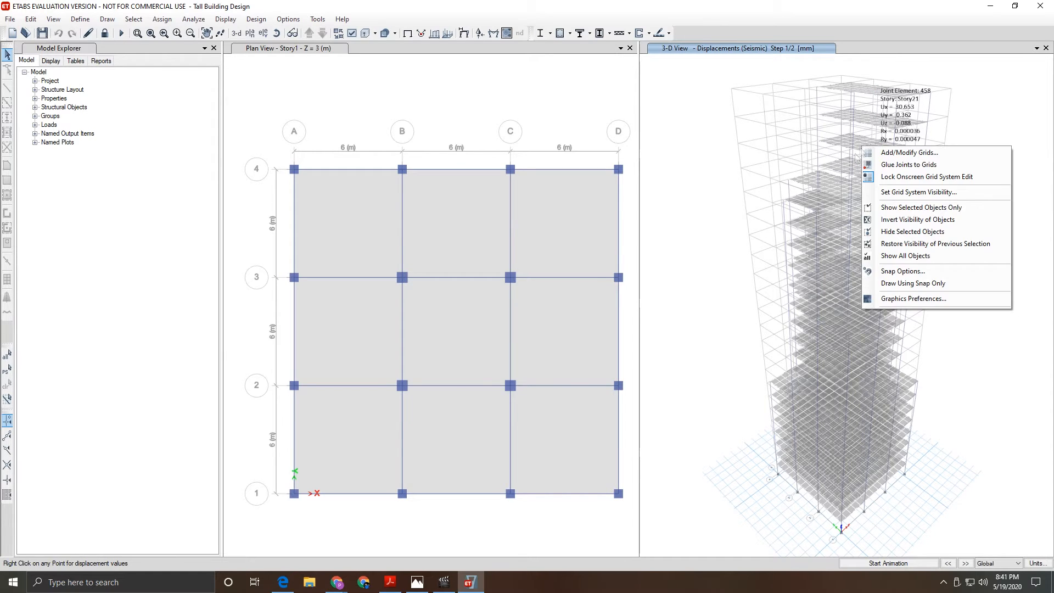
{"action": "right_click", "coordinate": [833, 213]}
{"action": "right_click", "coordinate": [833, 213]}
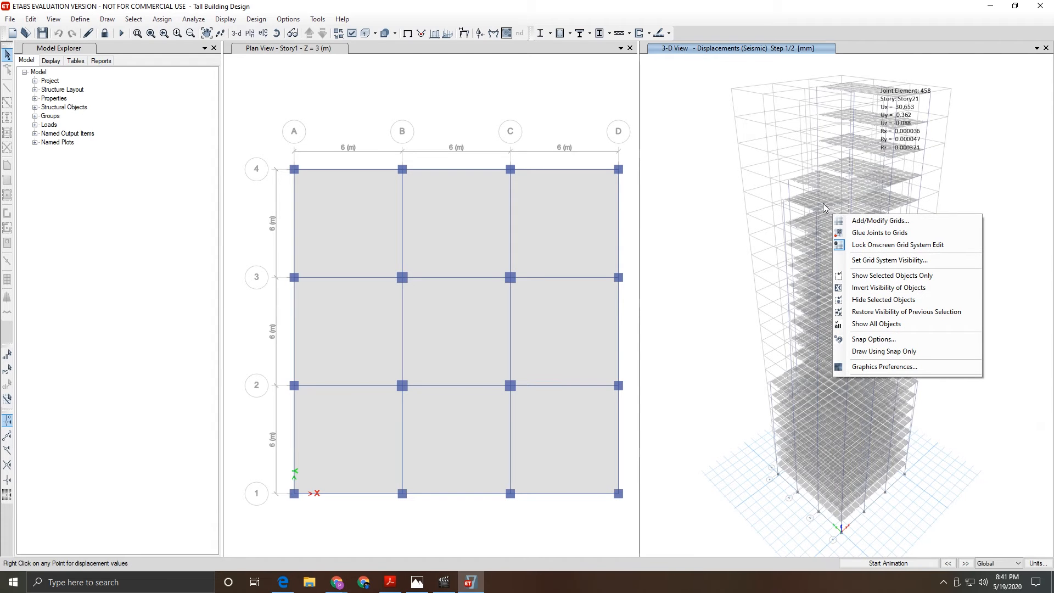
{"action": "scroll", "coordinate": [824, 205], "scroll_direction": "up", "scroll_amount": 5}
{"action": "right_click", "coordinate": [788, 206]}
{"action": "right_click", "coordinate": [788, 201]}
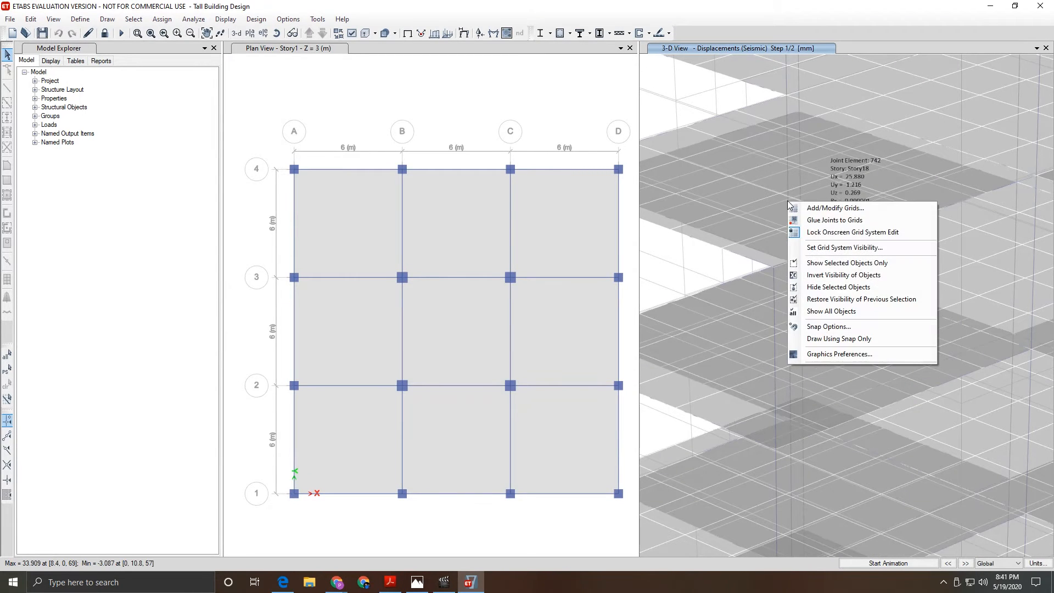
{"action": "right_click", "coordinate": [786, 182]}
{"action": "right_click", "coordinate": [764, 137]}
{"action": "right_click", "coordinate": [750, 149]}
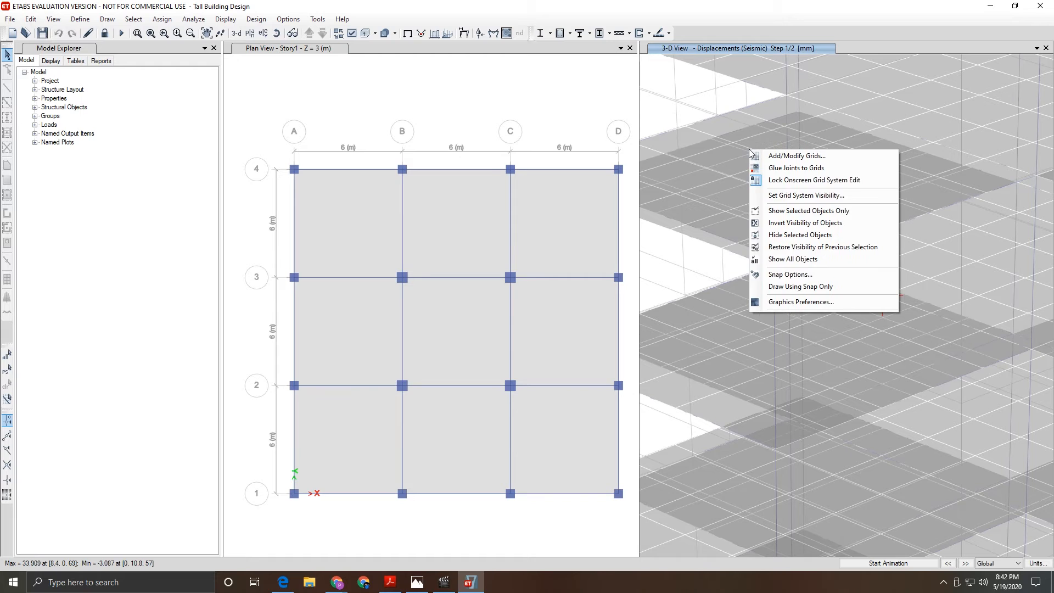
{"action": "right_click", "coordinate": [720, 140]}
{"action": "right_click", "coordinate": [677, 99]}
{"action": "right_click", "coordinate": [673, 91]}
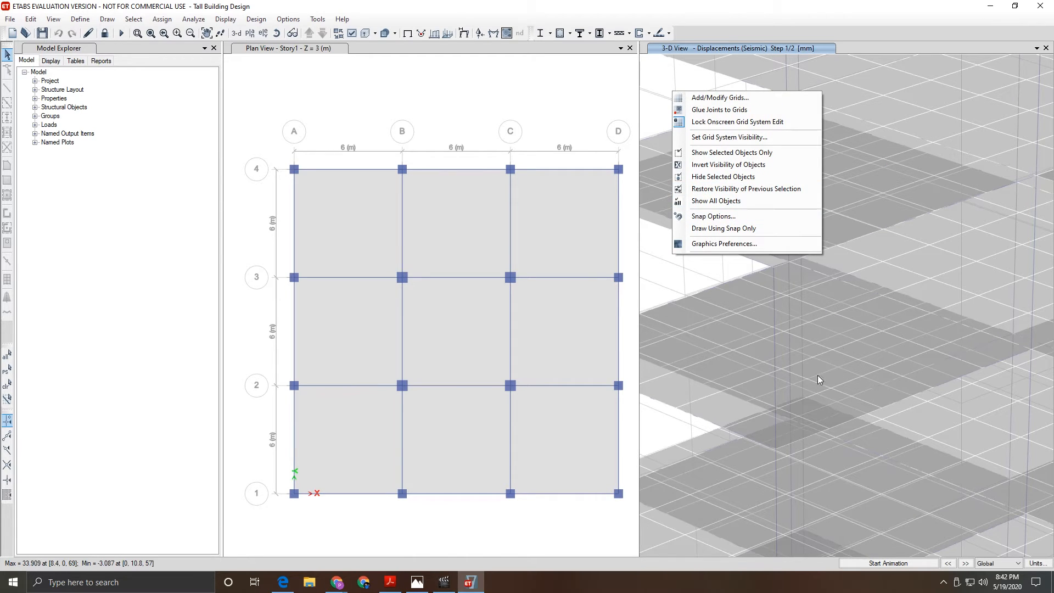
{"action": "right_click", "coordinate": [797, 375]}
{"action": "right_click", "coordinate": [774, 362]}
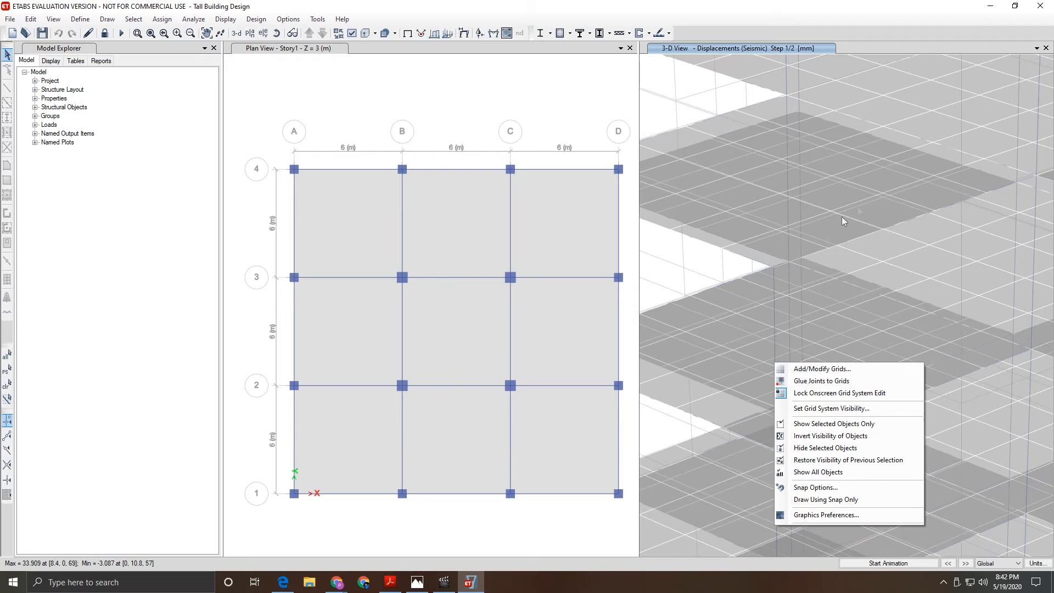
{"action": "right_click", "coordinate": [906, 164]}
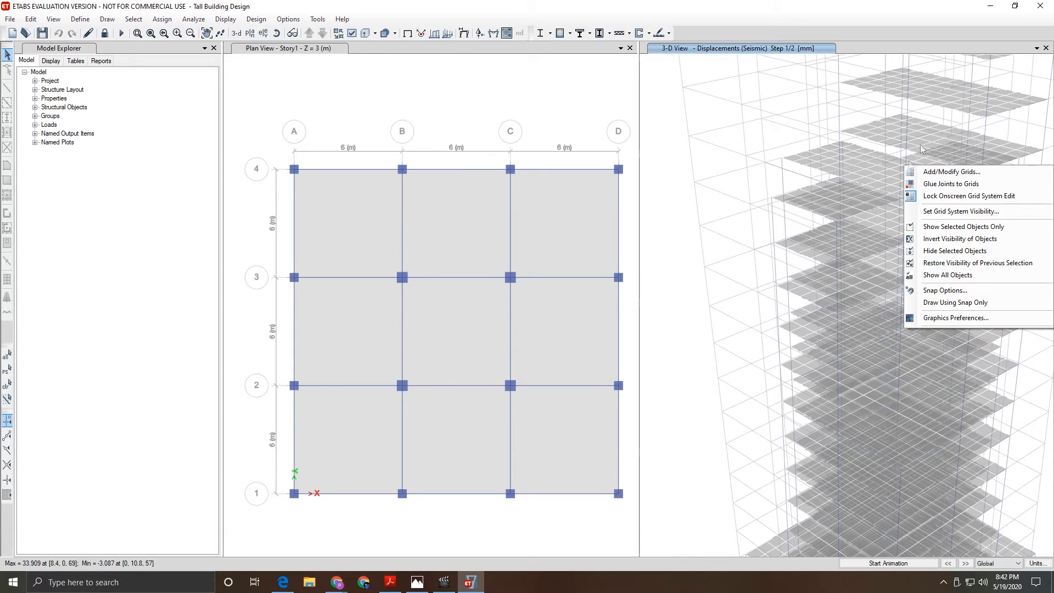
{"action": "right_click", "coordinate": [926, 138]}
{"action": "left_click", "coordinate": [931, 138]}
{"action": "scroll", "coordinate": [936, 146], "scroll_direction": "up", "scroll_amount": 5}
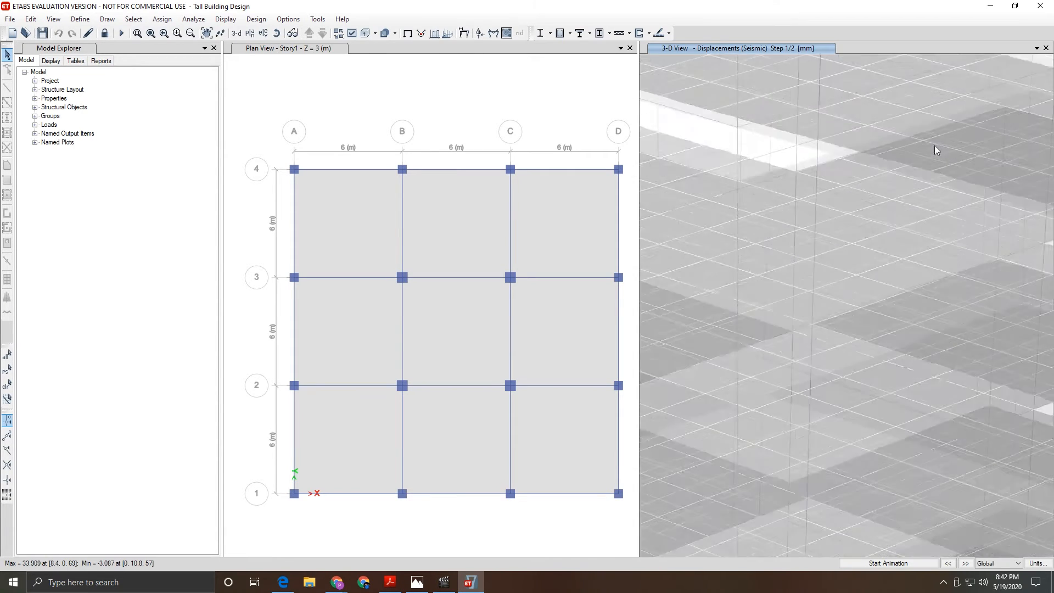
{"action": "scroll", "coordinate": [938, 137], "scroll_direction": "up", "scroll_amount": 3}
{"action": "right_click", "coordinate": [908, 152]}
{"action": "left_click", "coordinate": [893, 149]}
{"action": "right_click", "coordinate": [883, 146]}
{"action": "left_click", "coordinate": [843, 134]}
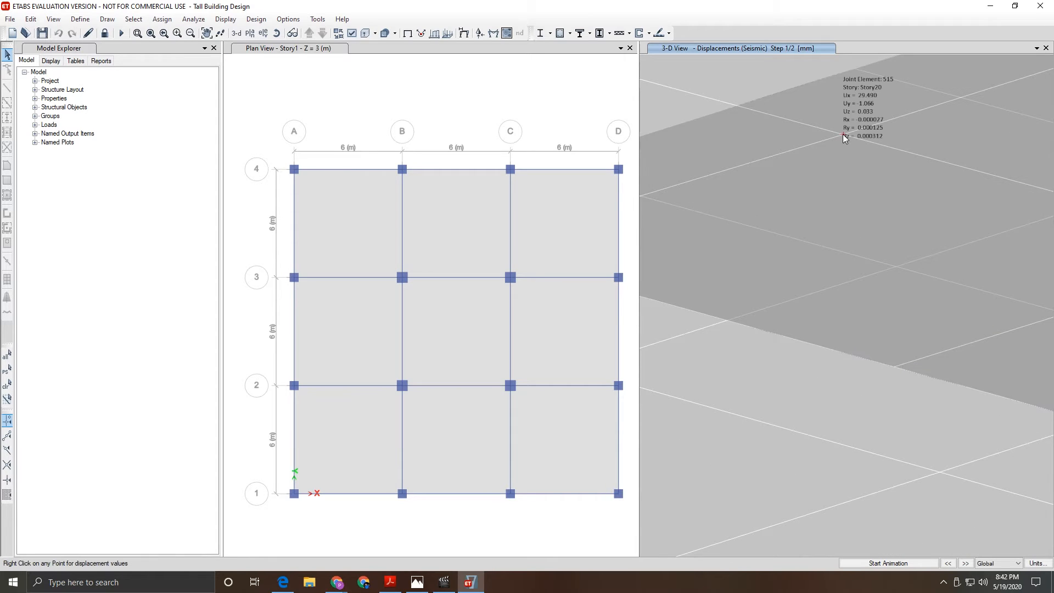
{"action": "right_click", "coordinate": [843, 134]}
{"action": "left_click", "coordinate": [821, 144]}
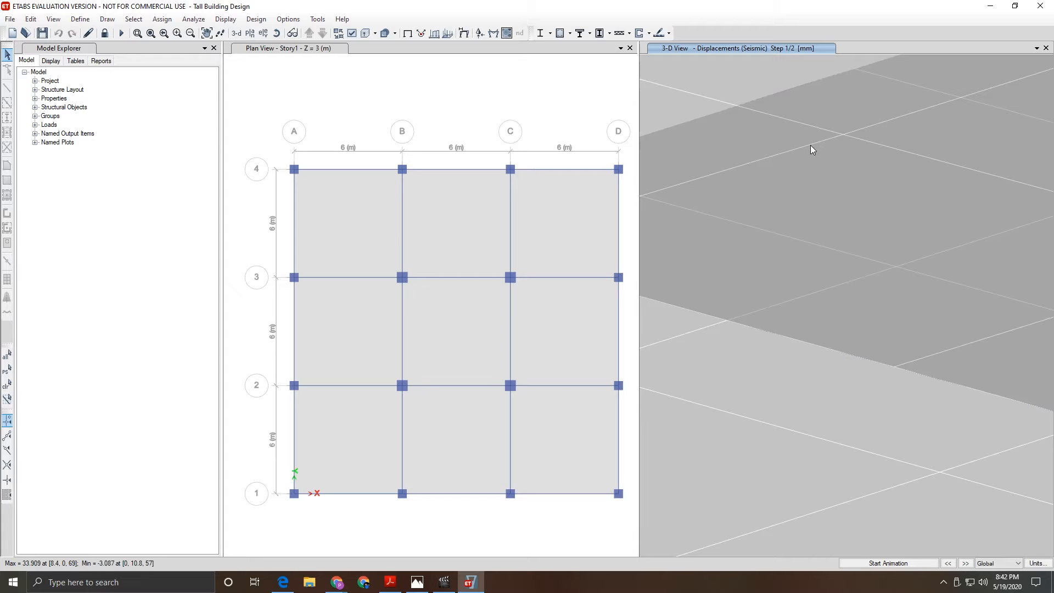
{"action": "right_click", "coordinate": [810, 145]}
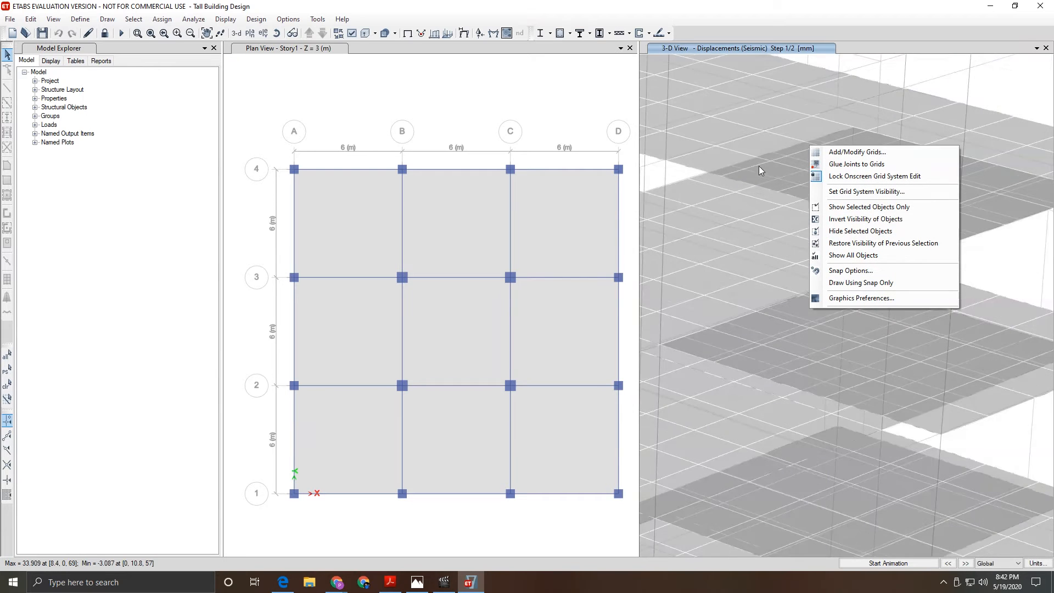
- Read displacements at joints 547, 1757, 745 and joint 14 on Story16
{"action": "scroll", "coordinate": [759, 165], "scroll_direction": "down", "scroll_amount": 6}
{"action": "right_click", "coordinate": [743, 240]}
{"action": "right_click", "coordinate": [746, 222]}
{"action": "right_click", "coordinate": [757, 183]}
{"action": "right_click", "coordinate": [761, 167]}
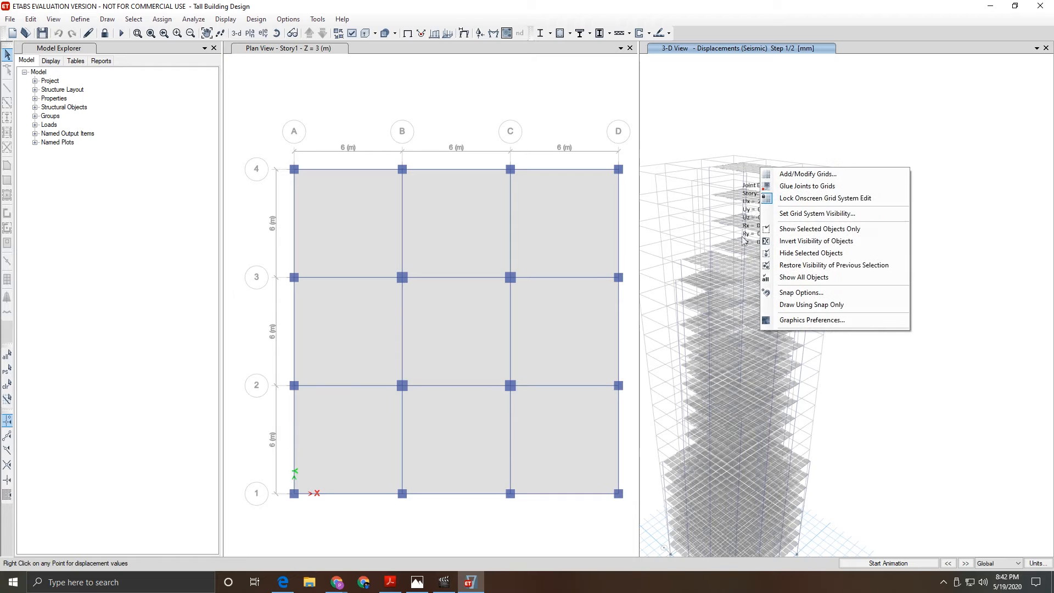
{"action": "right_click", "coordinate": [736, 371]}
{"action": "scroll", "coordinate": [987, 219], "scroll_direction": "down", "scroll_amount": 8}
{"action": "scroll", "coordinate": [966, 217], "scroll_direction": "up", "scroll_amount": 5}
{"action": "scroll", "coordinate": [965, 213], "scroll_direction": "up", "scroll_amount": 5}
{"action": "right_click", "coordinate": [891, 290]}
{"action": "scroll", "coordinate": [892, 288], "scroll_direction": "down", "scroll_amount": 6}
{"action": "scroll", "coordinate": [893, 286], "scroll_direction": "up", "scroll_amount": 9}
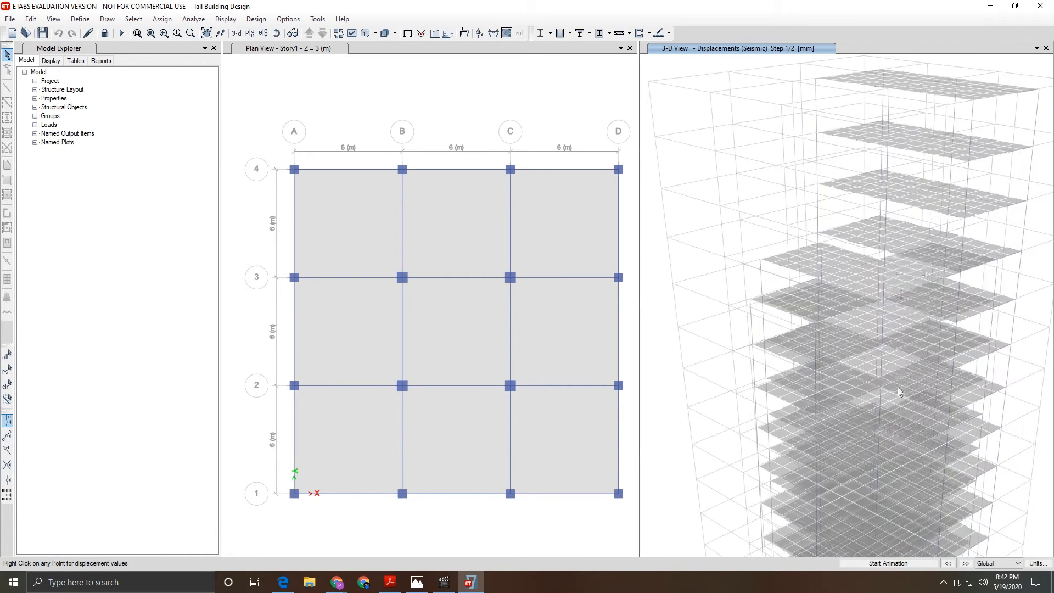
{"action": "scroll", "coordinate": [897, 365], "scroll_direction": "down", "scroll_amount": 4}
{"action": "scroll", "coordinate": [839, 371], "scroll_direction": "up", "scroll_amount": 7}
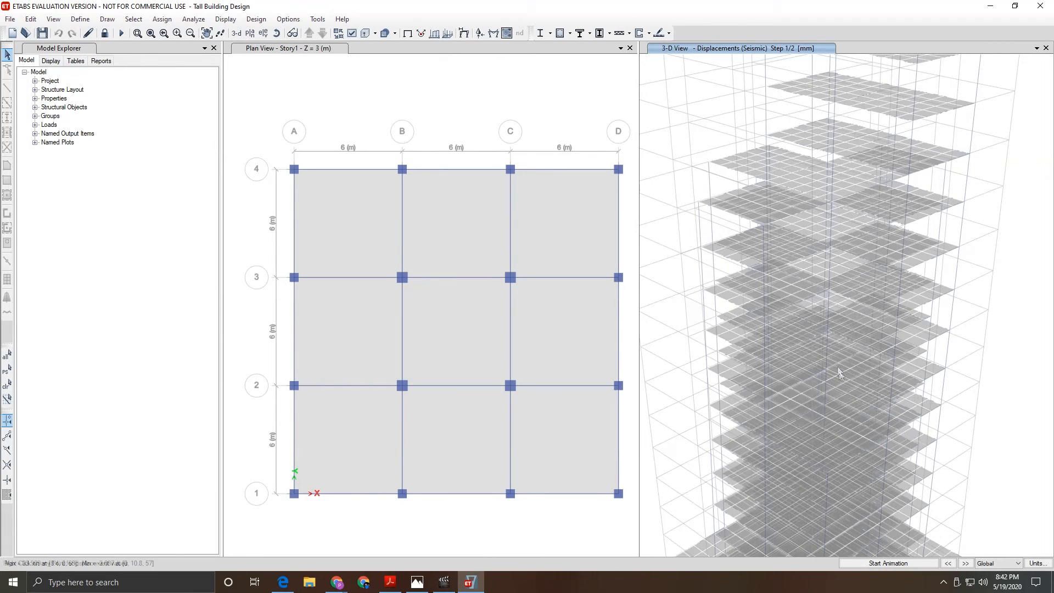
{"action": "right_click", "coordinate": [828, 352]}
{"action": "right_click", "coordinate": [828, 302]}
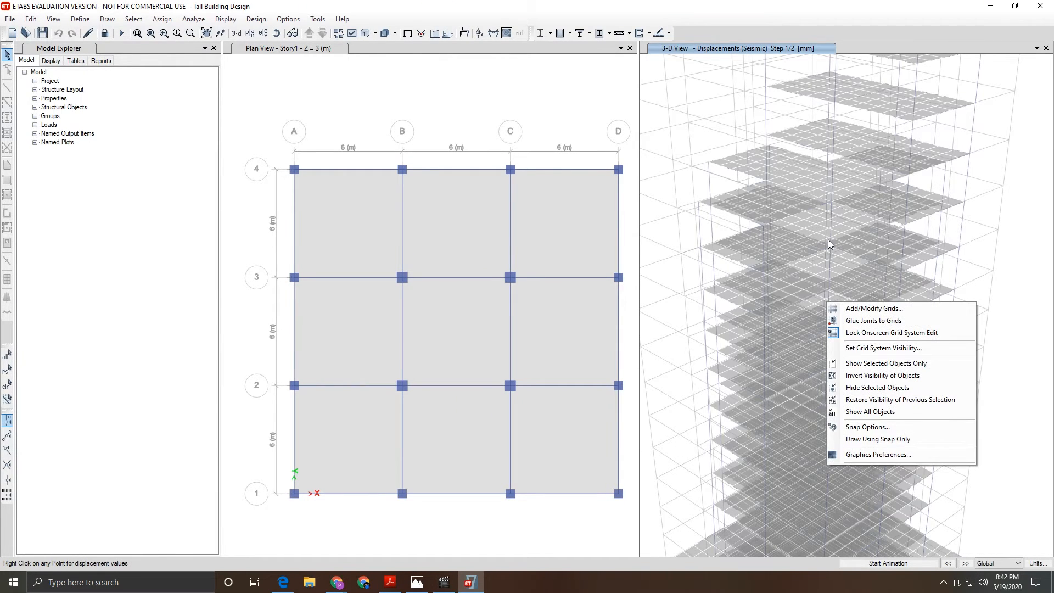
{"action": "right_click", "coordinate": [828, 239]}
{"action": "right_click", "coordinate": [815, 225]}
{"action": "left_click", "coordinate": [684, 132]}
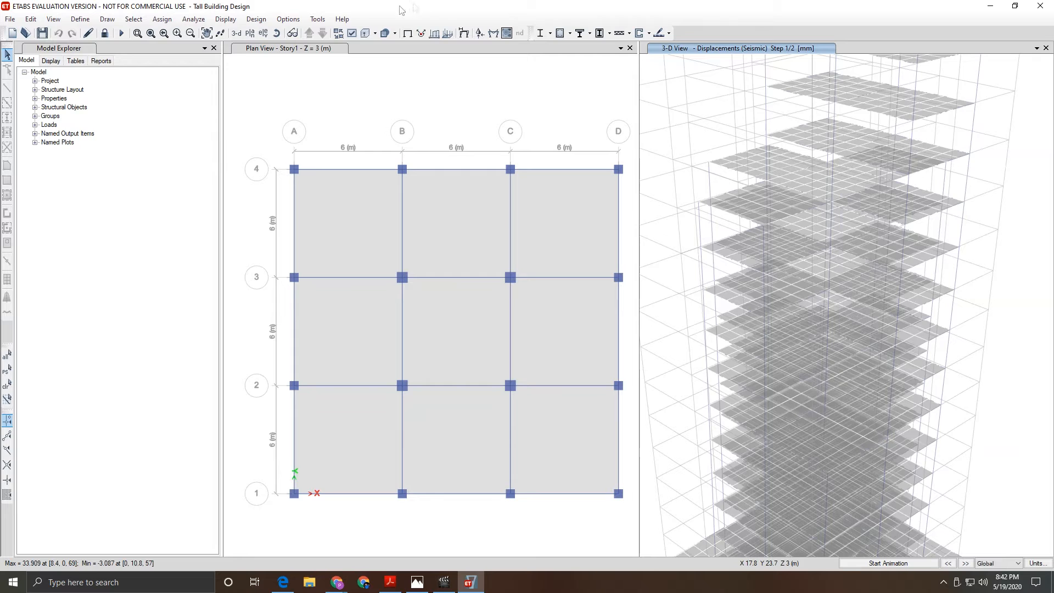
{"action": "right_click", "coordinate": [936, 282]}
{"action": "scroll", "coordinate": [937, 284], "scroll_direction": "down", "scroll_amount": 3}
{"action": "scroll", "coordinate": [995, 491], "scroll_direction": "up", "scroll_amount": 3}
{"action": "scroll", "coordinate": [994, 491], "scroll_direction": "down", "scroll_amount": 3}
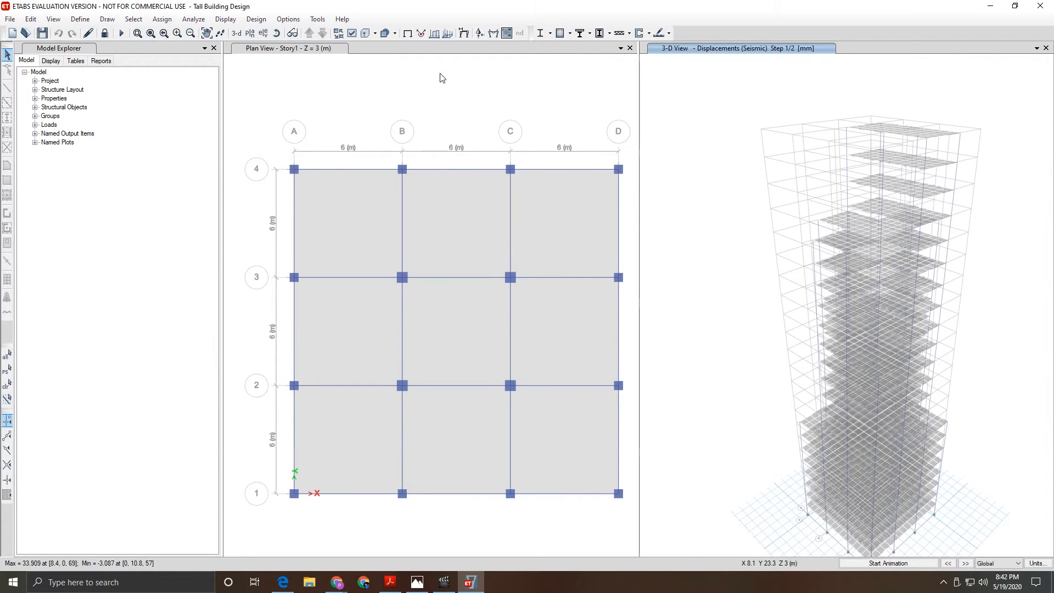
- Review and accept the IS 456:2000 concrete frame design preferences
{"action": "left_click", "coordinate": [571, 36]}
{"action": "left_click", "coordinate": [571, 36]}
{"action": "left_click", "coordinate": [570, 34]}
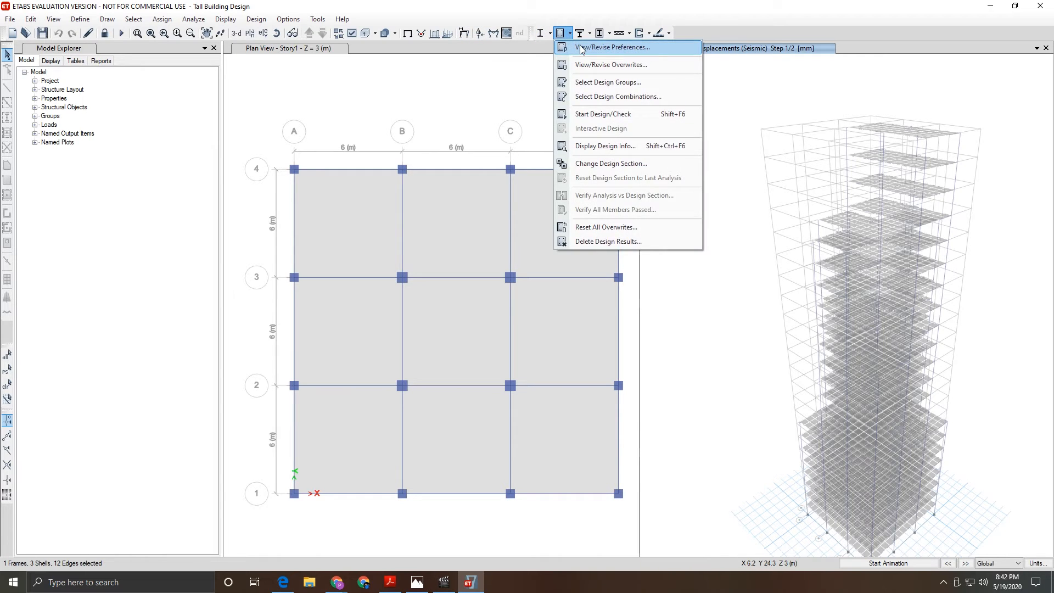
{"action": "left_click", "coordinate": [574, 44]}
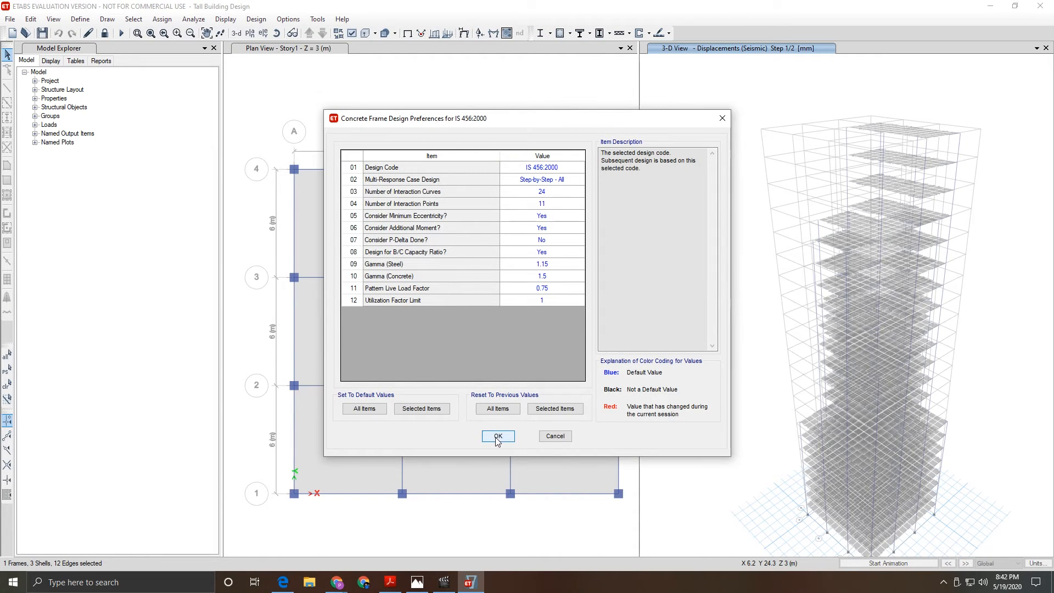
{"action": "left_click", "coordinate": [497, 436]}
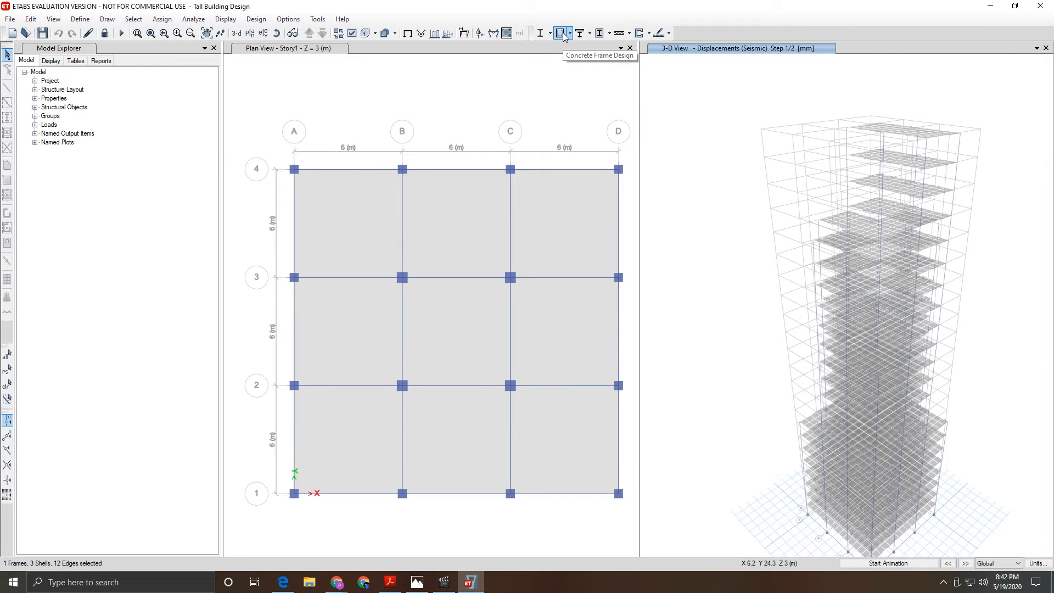
- Run the concrete frame design check, acknowledging the missing load combination results warning
{"action": "left_click", "coordinate": [561, 33]}
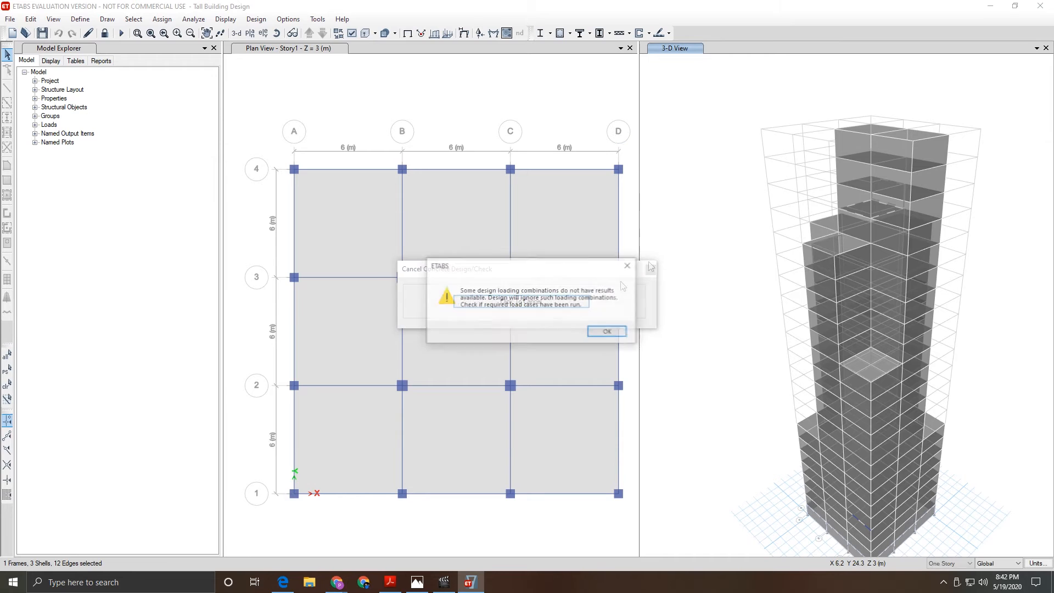
{"action": "left_click", "coordinate": [606, 332]}
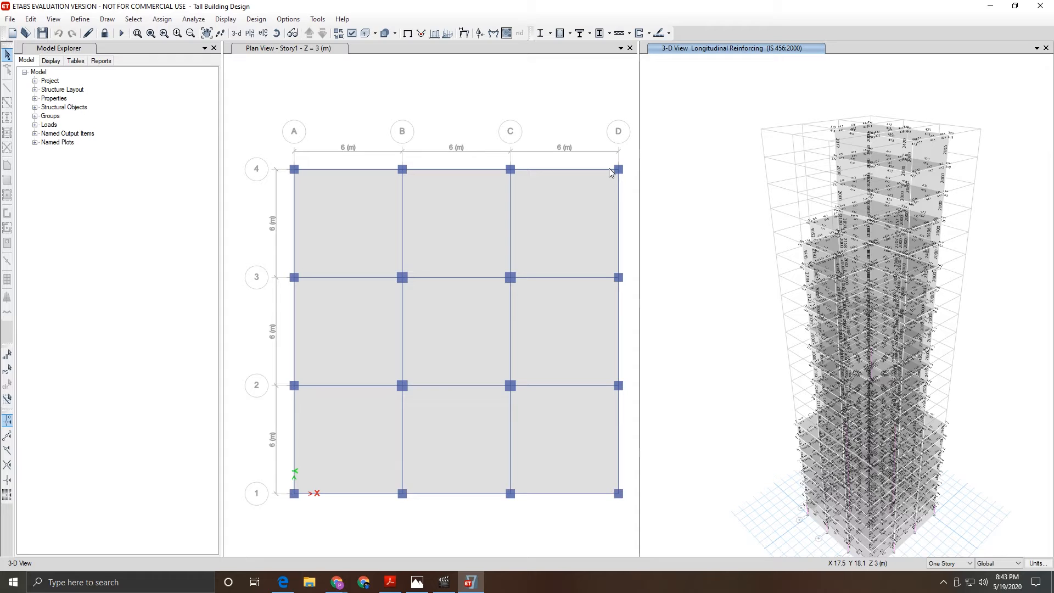
{"action": "scroll", "coordinate": [940, 451], "scroll_direction": "down", "scroll_amount": 3}
{"action": "scroll", "coordinate": [941, 450], "scroll_direction": "up", "scroll_amount": 4}
{"action": "scroll", "coordinate": [944, 516], "scroll_direction": "down", "scroll_amount": 1}
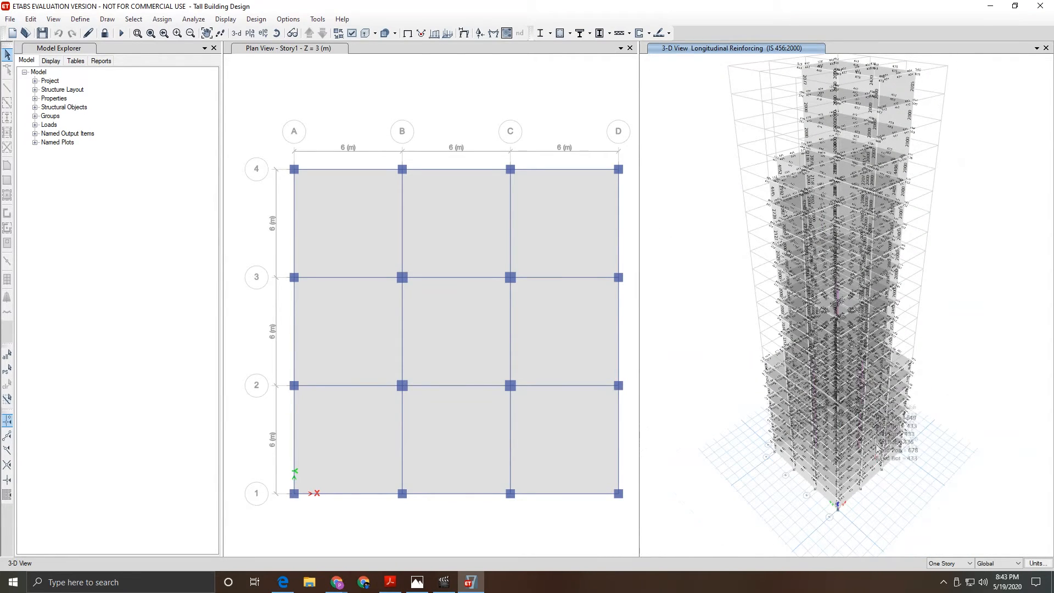
{"action": "scroll", "coordinate": [852, 364], "scroll_direction": "up", "scroll_amount": 3}
{"action": "scroll", "coordinate": [852, 365], "scroll_direction": "down", "scroll_amount": 3}
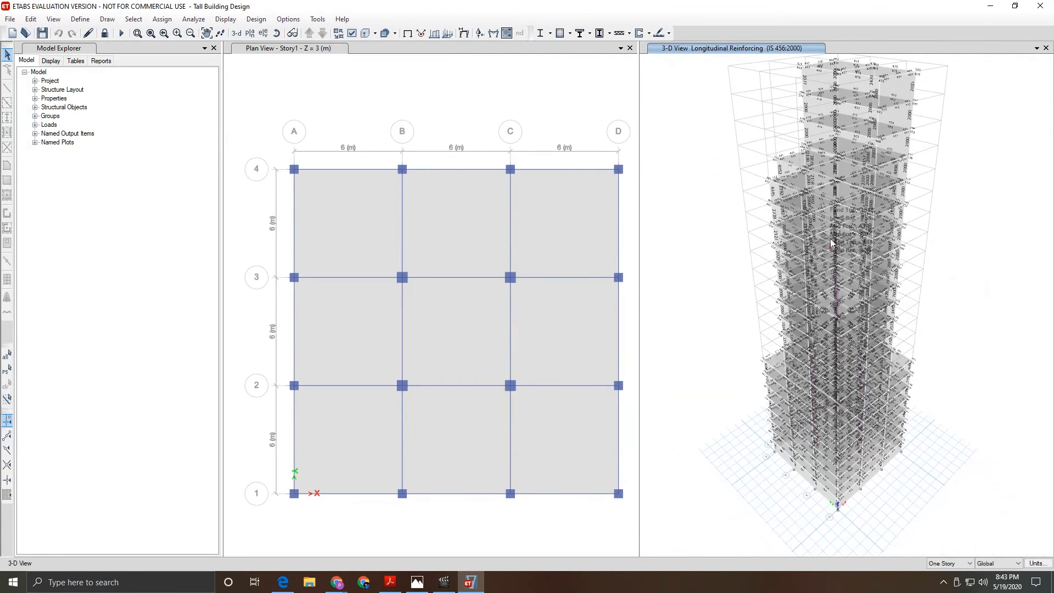
{"action": "scroll", "coordinate": [835, 236], "scroll_direction": "up", "scroll_amount": 5}
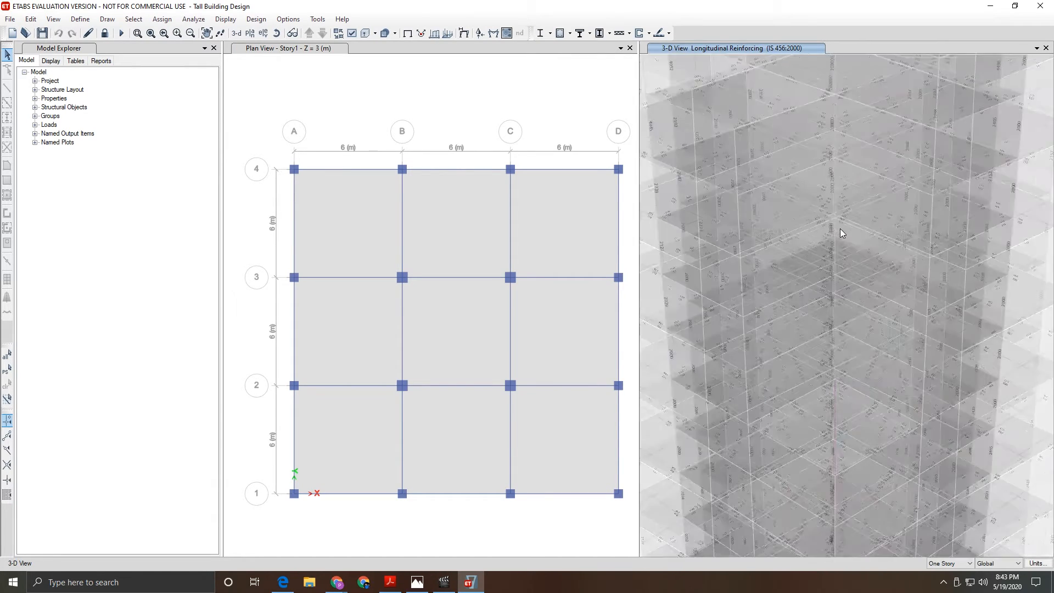
- Inspect column C16's design information, about 2239 mm² longitudinal reinforcement on Story11
{"action": "right_click", "coordinate": [833, 422]}
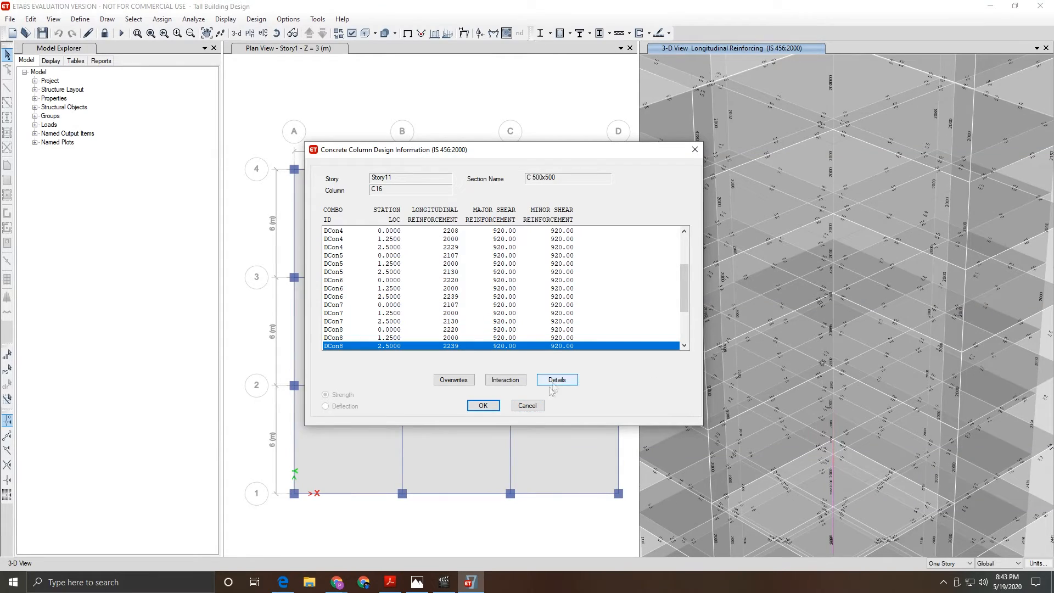
{"action": "left_click", "coordinate": [484, 405]}
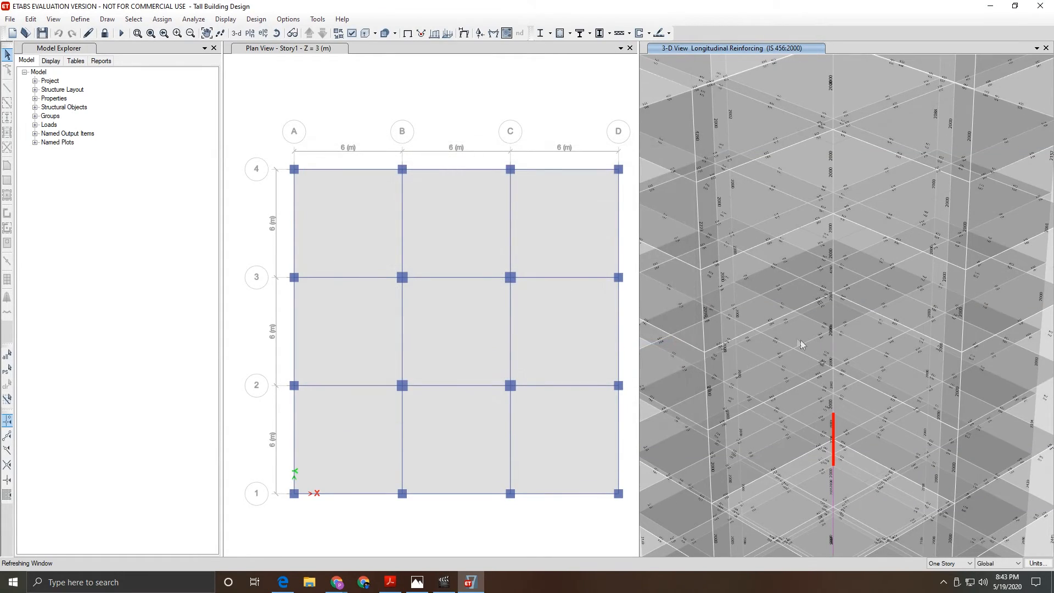
{"action": "scroll", "coordinate": [793, 341], "scroll_direction": "down", "scroll_amount": 5}
{"action": "scroll", "coordinate": [812, 525], "scroll_direction": "down", "scroll_amount": 3}
{"action": "scroll", "coordinate": [811, 169], "scroll_direction": "down", "scroll_amount": 3}
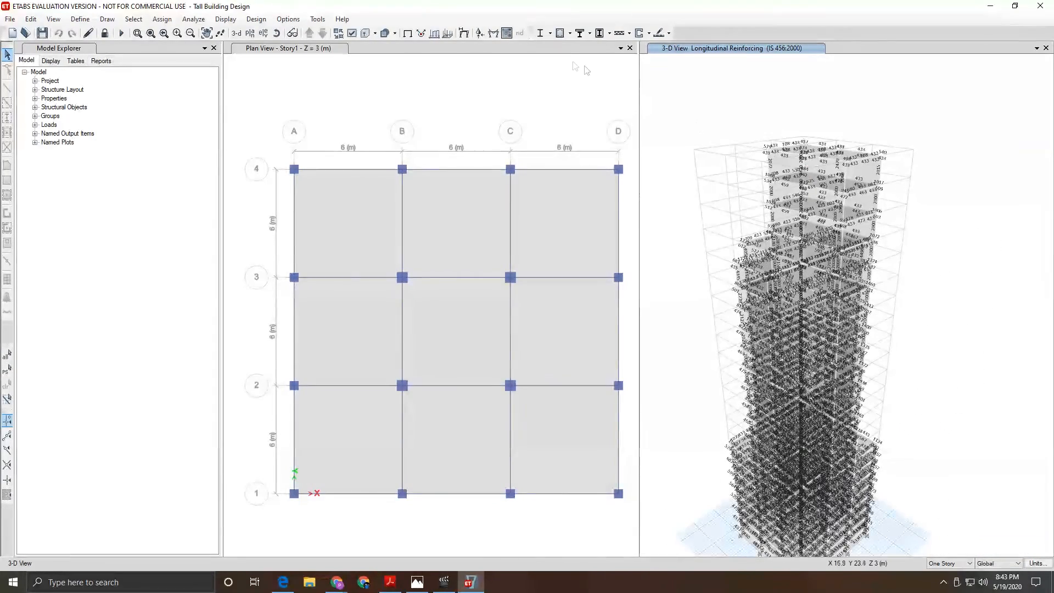
- Verify that all concrete frame members passed the design check
{"action": "left_click", "coordinate": [570, 34]}
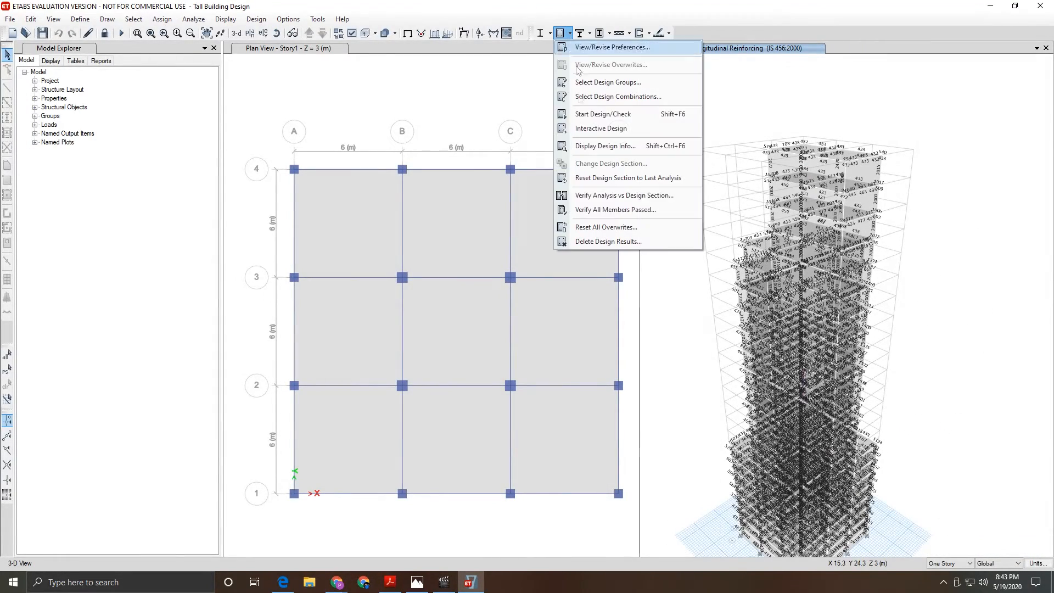
{"action": "left_click", "coordinate": [599, 211]}
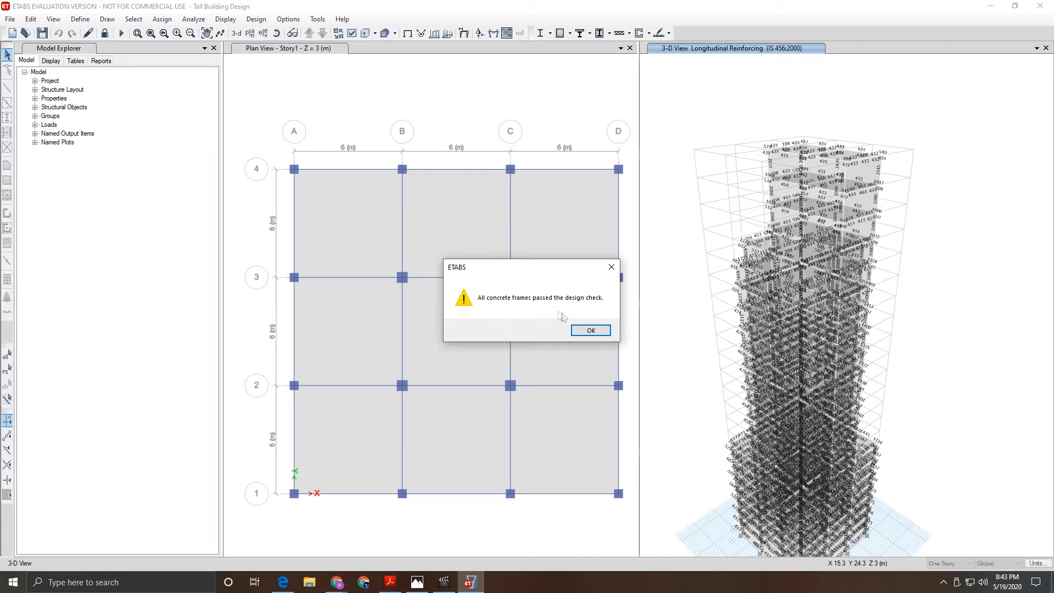
{"action": "left_click", "coordinate": [589, 331]}
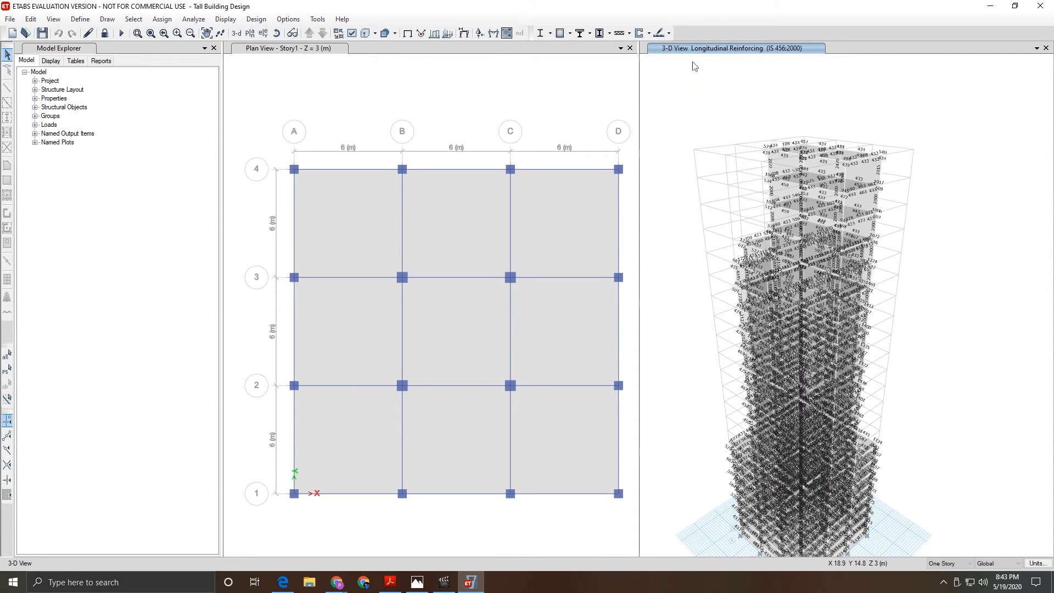
- Unlock the model and accept deleting its analysis results
{"action": "scroll", "coordinate": [806, 531], "scroll_direction": "up", "scroll_amount": 1}
{"action": "scroll", "coordinate": [805, 532], "scroll_direction": "down", "scroll_amount": 3}
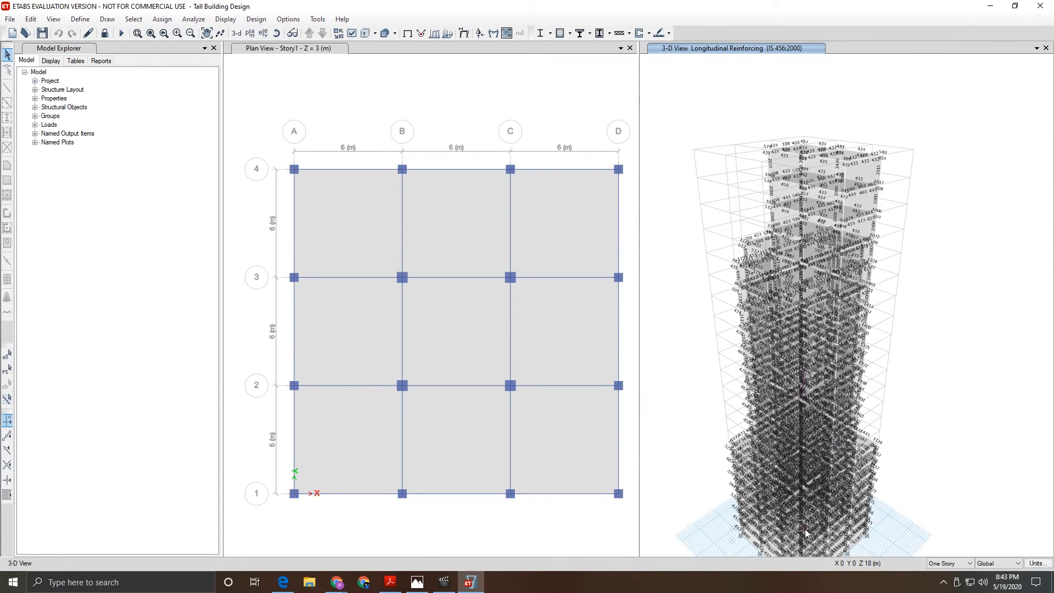
{"action": "scroll", "coordinate": [807, 124], "scroll_direction": "down", "scroll_amount": 2}
{"action": "scroll", "coordinate": [811, 286], "scroll_direction": "up", "scroll_amount": 3}
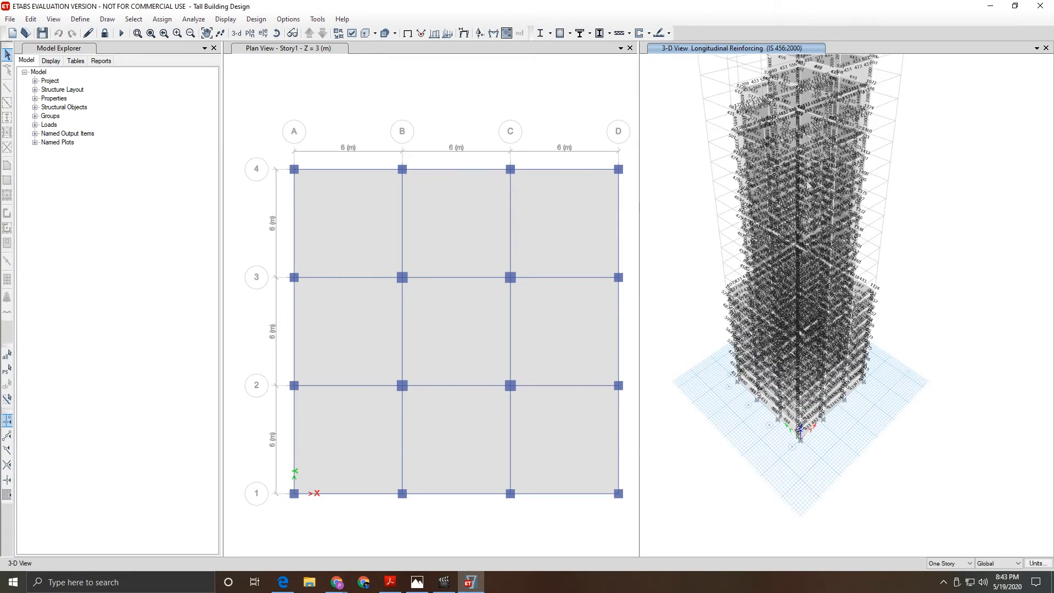
{"action": "scroll", "coordinate": [808, 123], "scroll_direction": "down", "scroll_amount": 3}
{"action": "scroll", "coordinate": [814, 87], "scroll_direction": "up", "scroll_amount": 3}
{"action": "scroll", "coordinate": [814, 87], "scroll_direction": "down", "scroll_amount": 1}
{"action": "scroll", "coordinate": [813, 82], "scroll_direction": "down", "scroll_amount": 2}
{"action": "scroll", "coordinate": [808, 69], "scroll_direction": "up", "scroll_amount": 2}
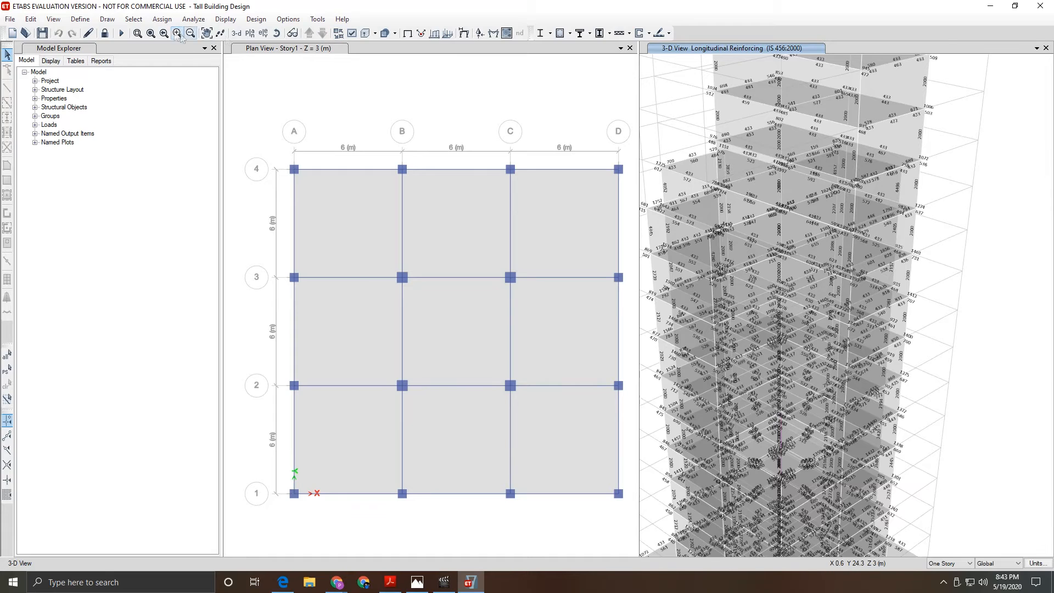
{"action": "left_click", "coordinate": [105, 34]}
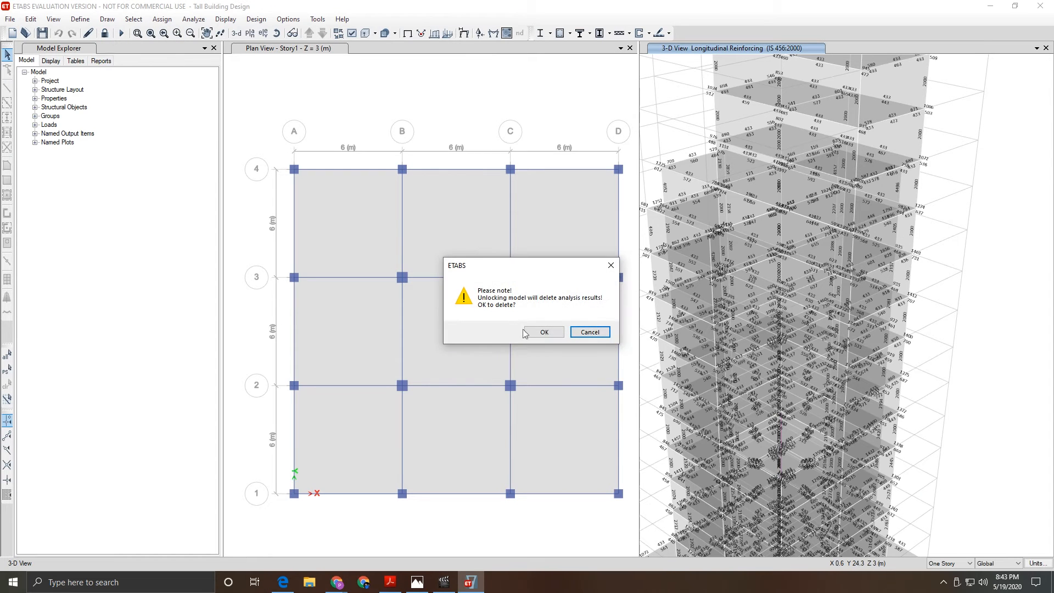
{"action": "left_click", "coordinate": [543, 336]}
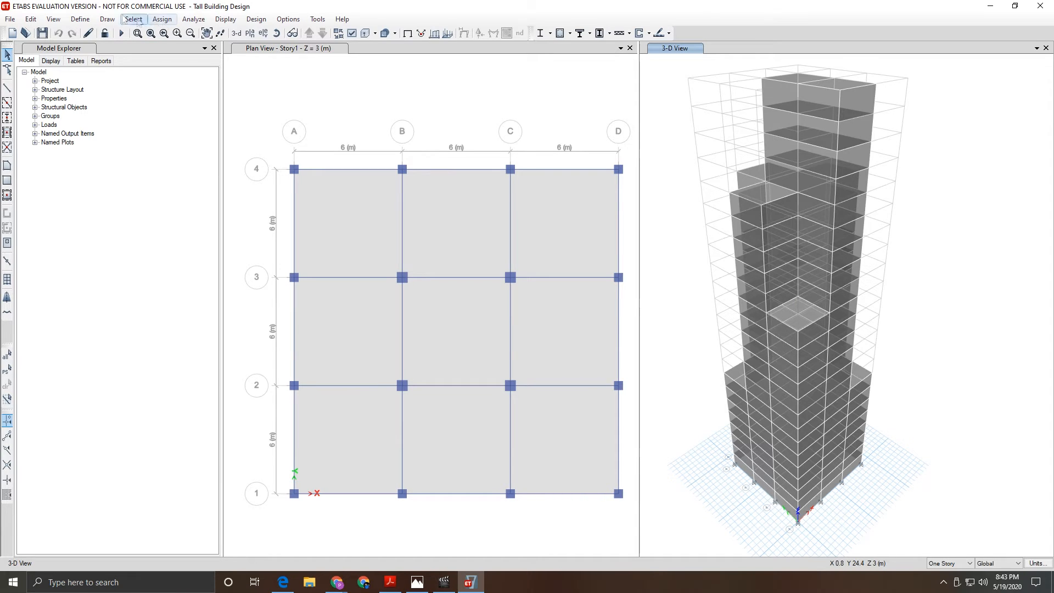
- Start a new From File time history function, provisionally named Func1
{"action": "left_click", "coordinate": [80, 21]}
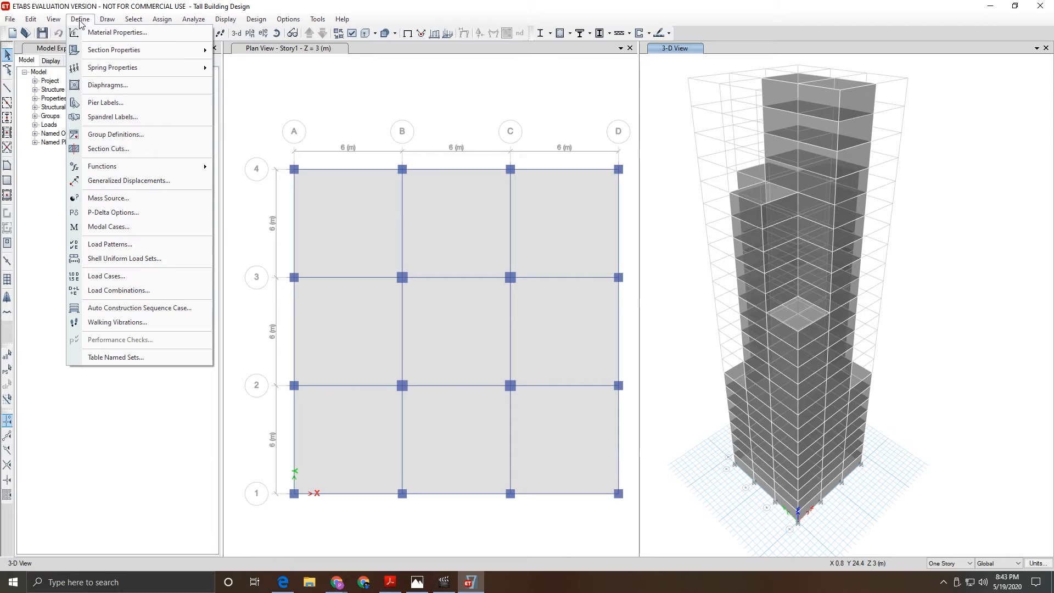
{"action": "mouse_move", "coordinate": [123, 168]}
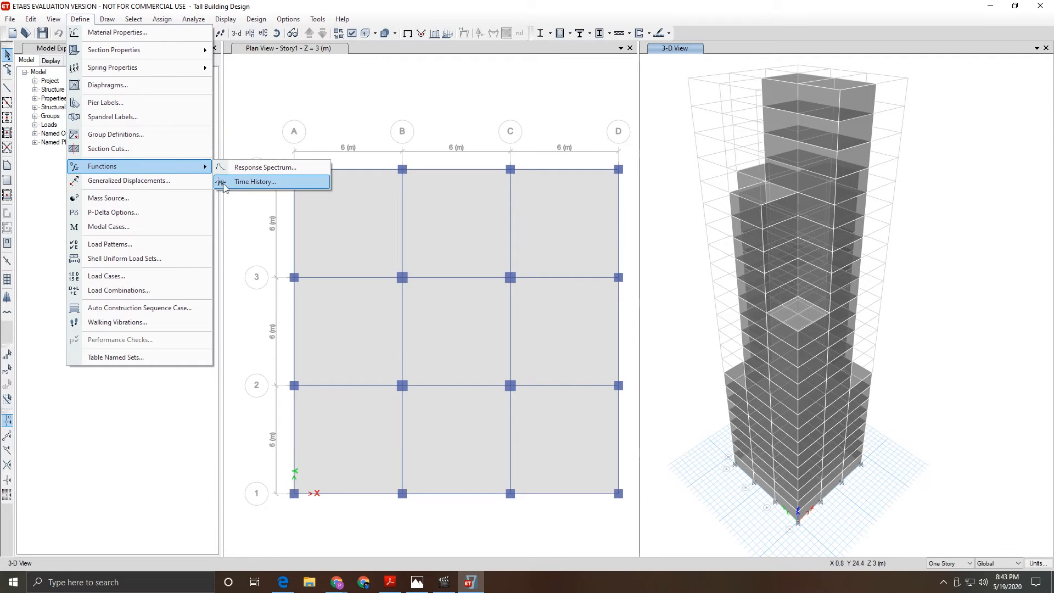
{"action": "left_click", "coordinate": [263, 182]}
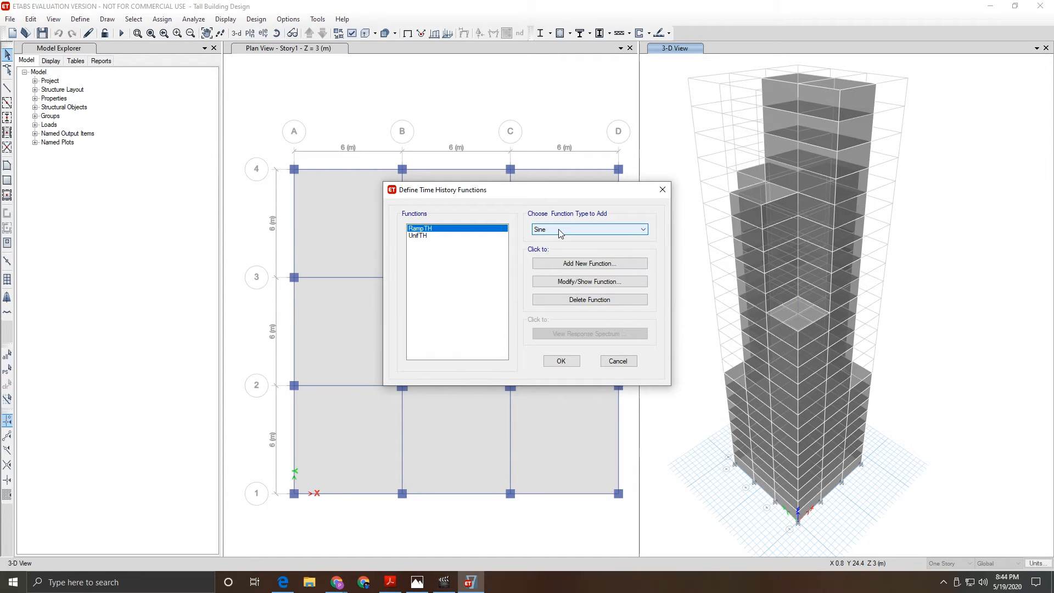
{"action": "left_click", "coordinate": [561, 234]}
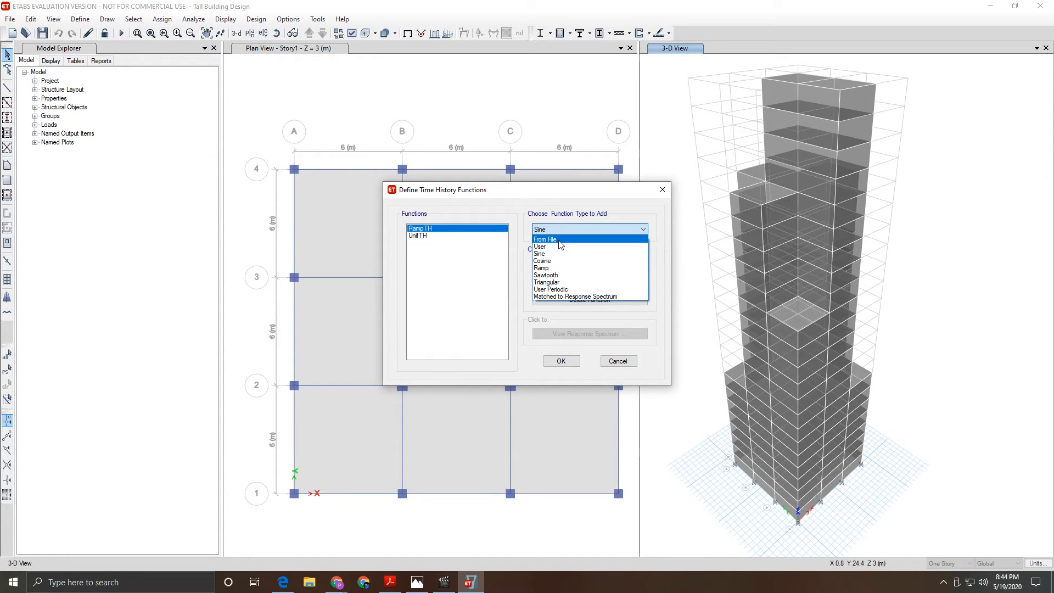
{"action": "left_click", "coordinate": [560, 240]}
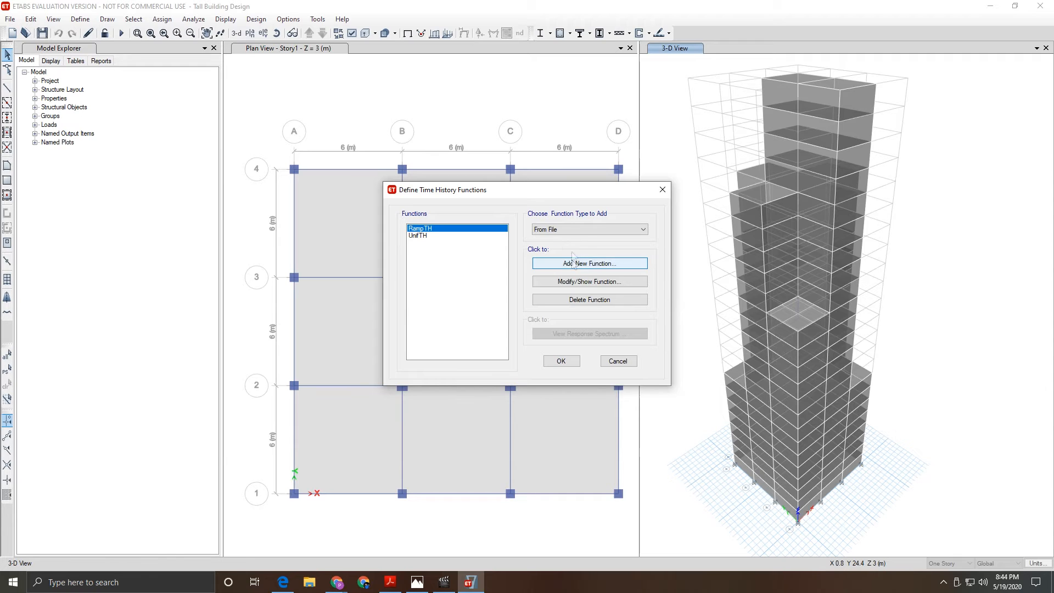
{"action": "left_click", "coordinate": [558, 265]}
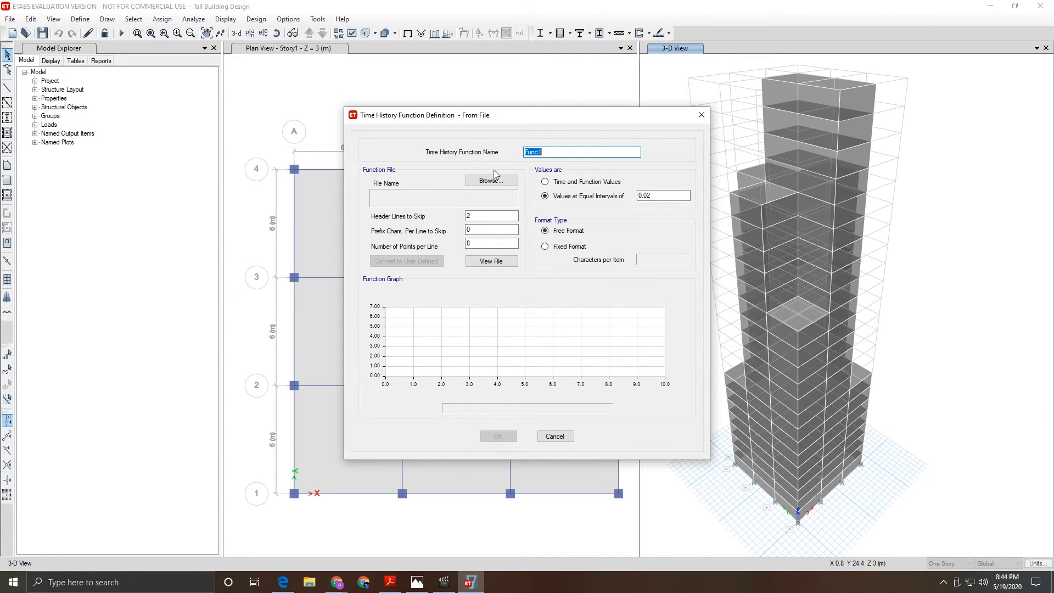
- Load example-time-history-data.dat as the function's data file and rename it Time History
{"action": "left_click", "coordinate": [474, 184]}
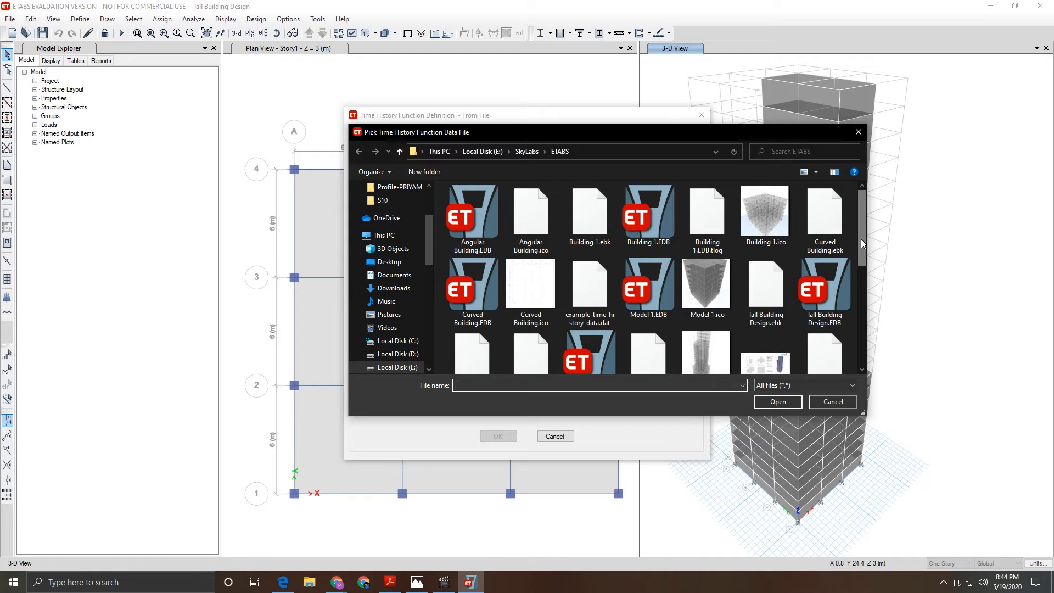
{"action": "left_click", "coordinate": [590, 290]}
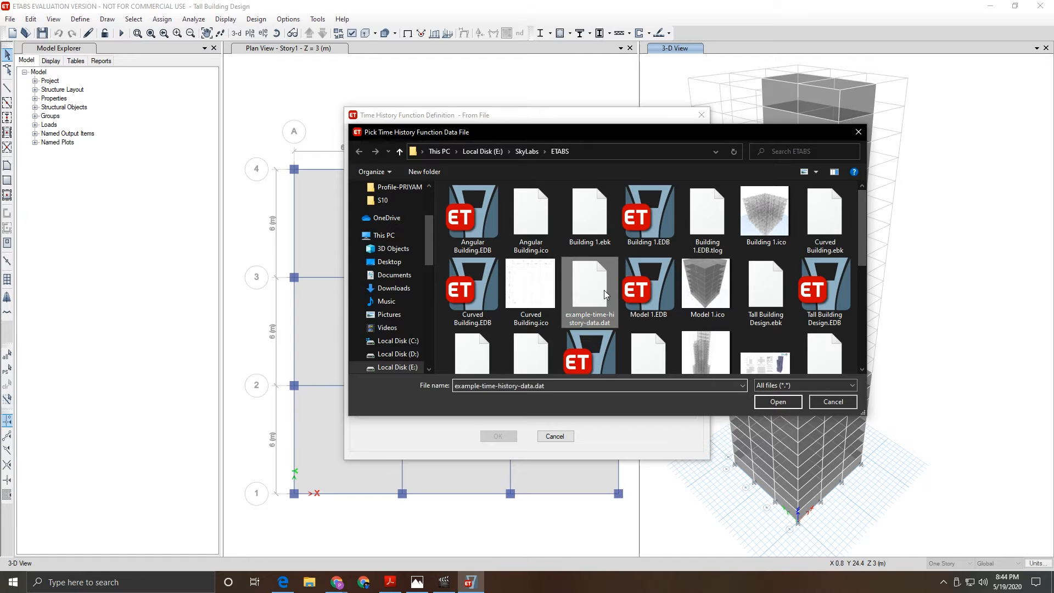
{"action": "left_click", "coordinate": [779, 403]}
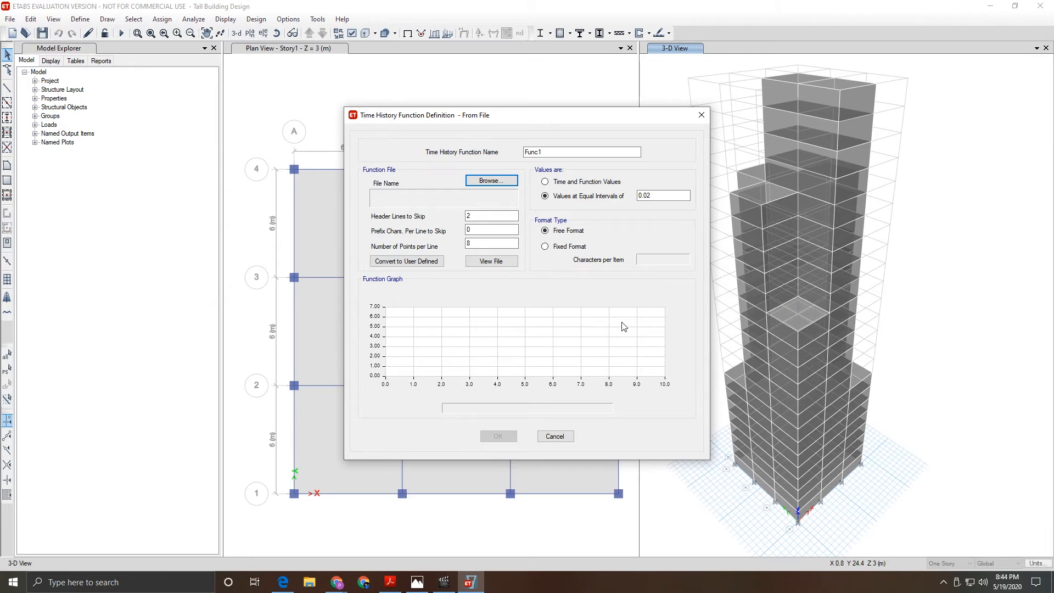
{"action": "double_click", "coordinate": [597, 152]}
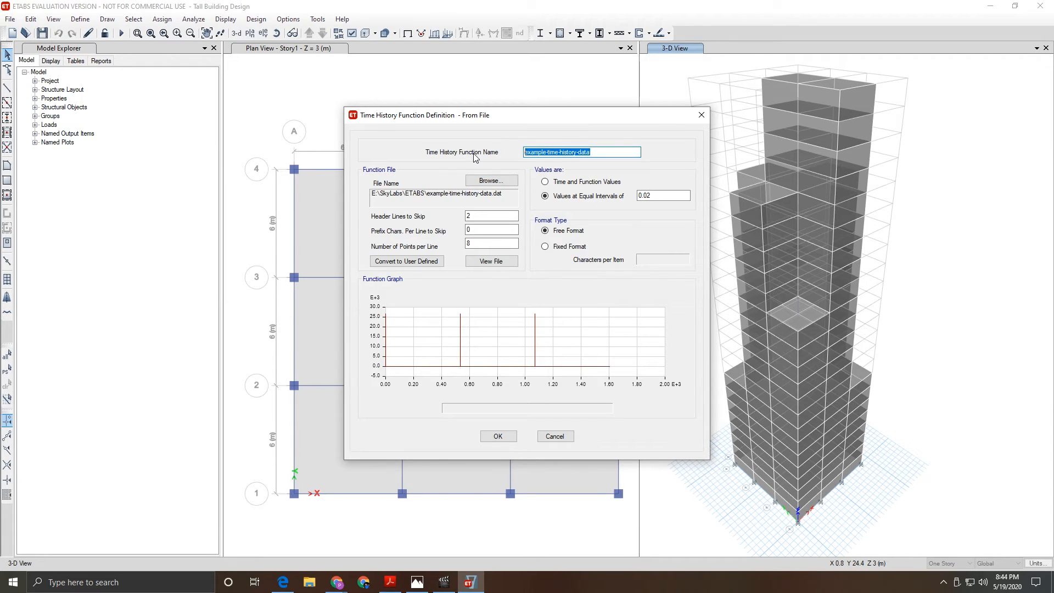
{"action": "type", "text": "Time History"}
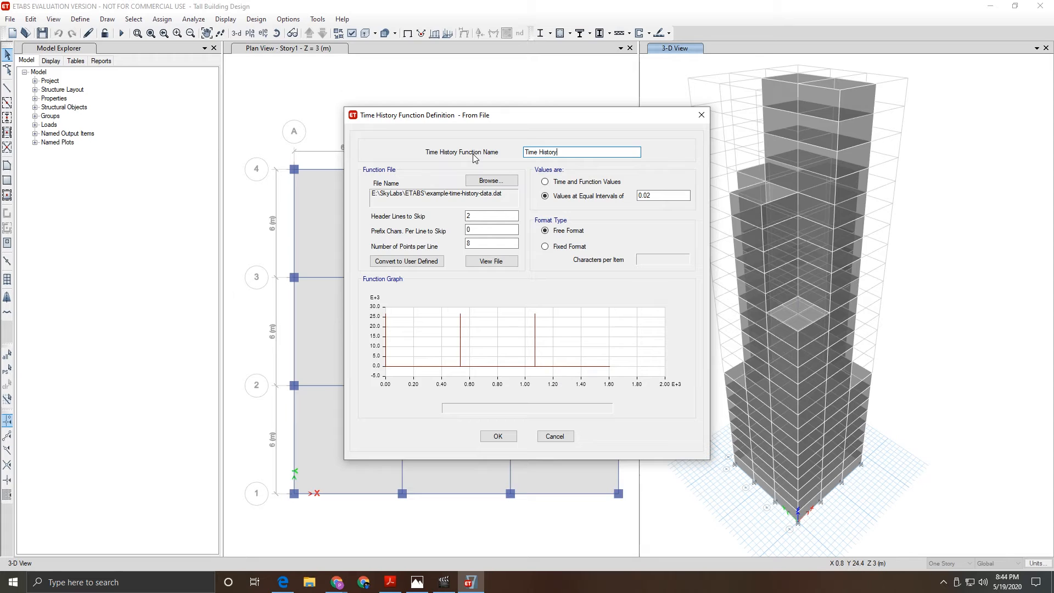
- Read the file in Fixed Format with 9 header lines and 1 point per line, then accept
{"action": "left_click", "coordinate": [482, 213]}
{"action": "left_click", "coordinate": [549, 248]}
{"action": "double_click", "coordinate": [473, 215]}
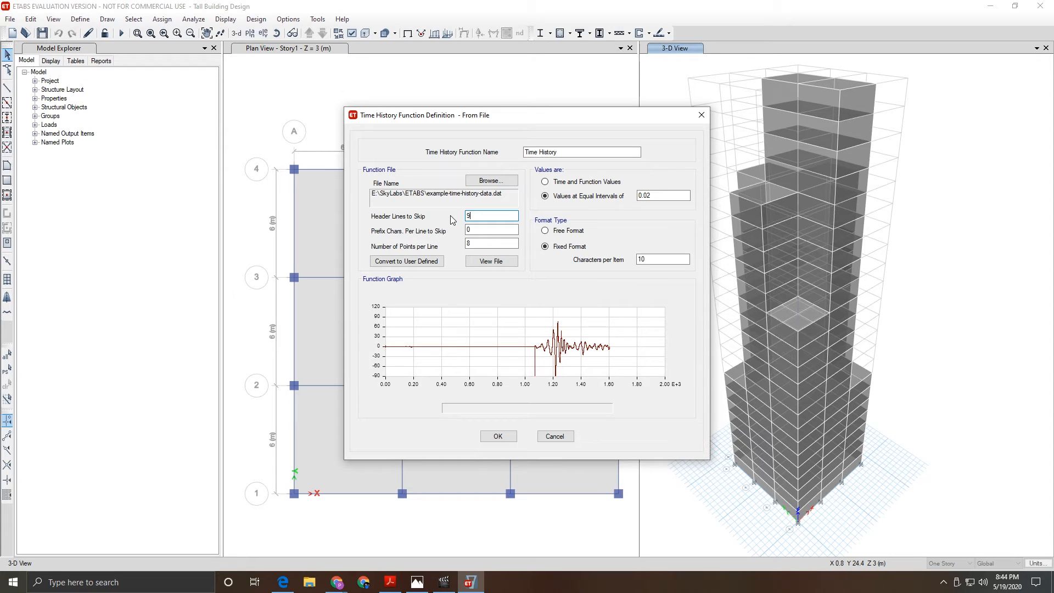
{"action": "key", "text": "Tab"}
{"action": "key", "text": "Tab"}
{"action": "type", "text": "1"}
{"action": "left_click", "coordinate": [490, 229]}
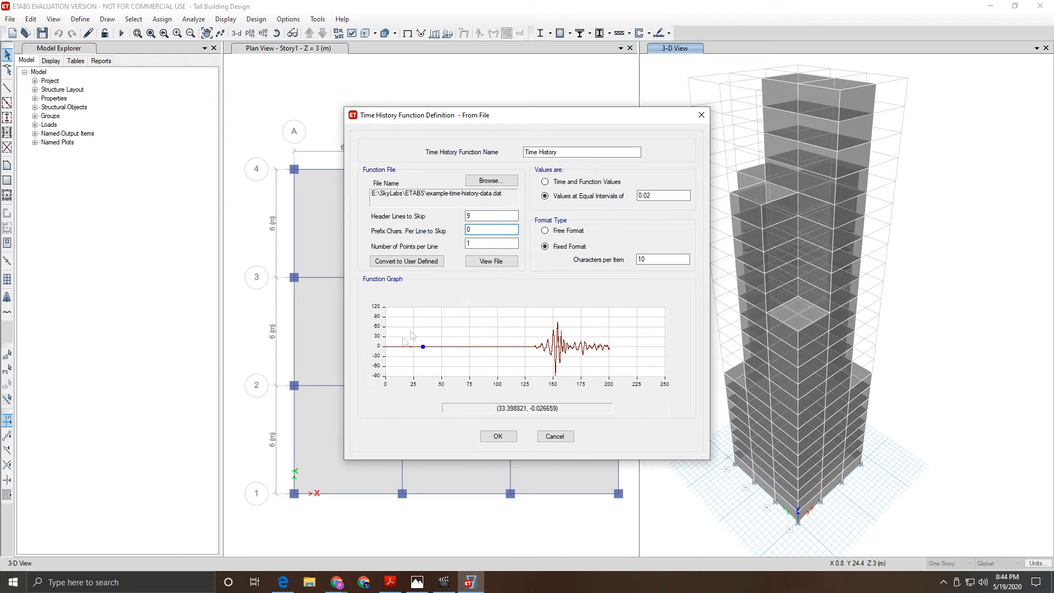
{"action": "left_click", "coordinate": [507, 438]}
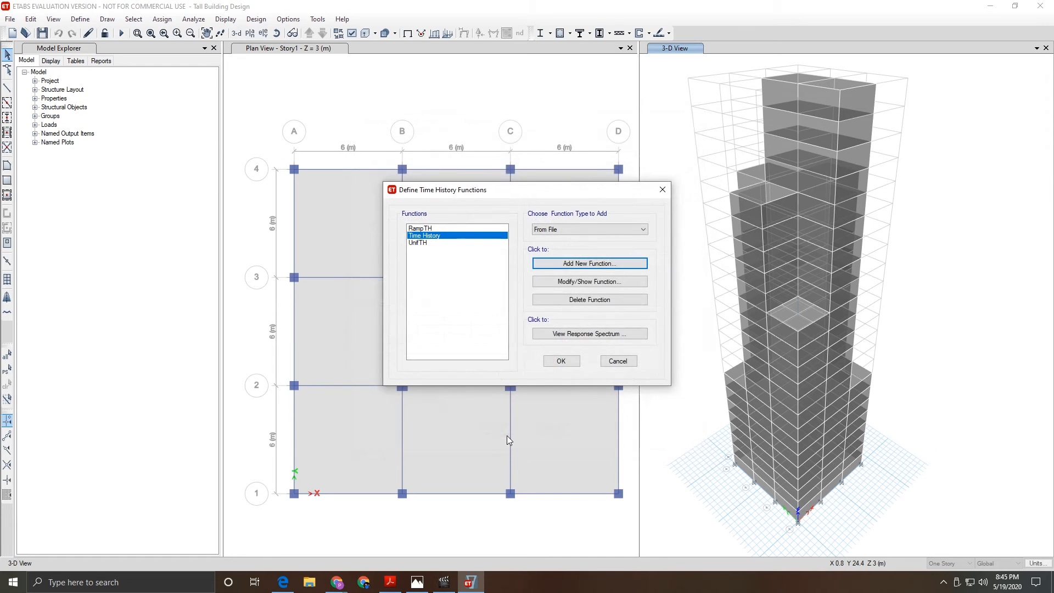
{"action": "left_click", "coordinate": [561, 361]}
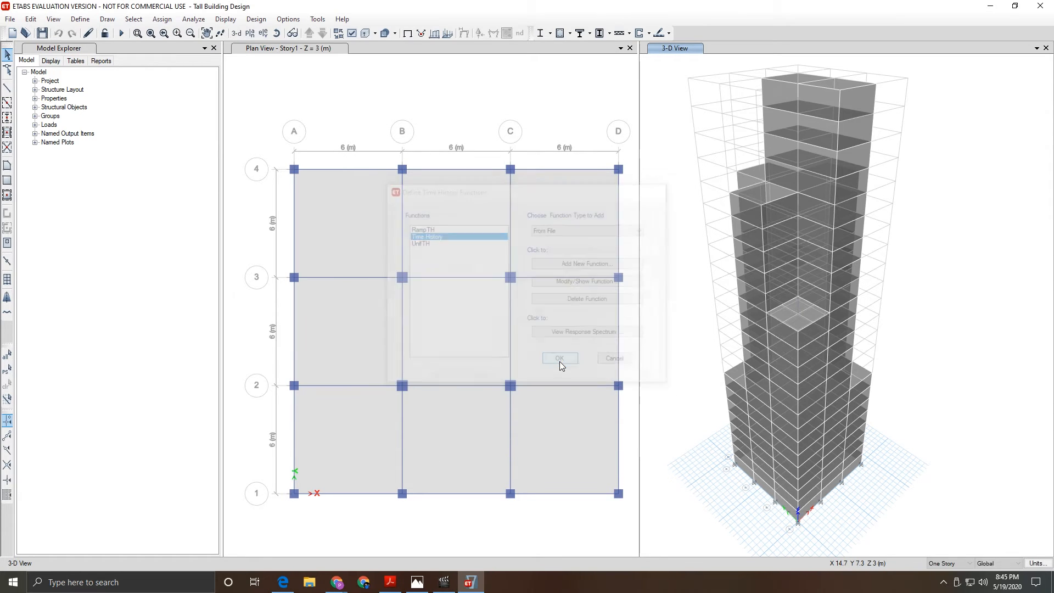
- Delete the Response Spectrum load case
{"action": "left_click", "coordinate": [80, 21]}
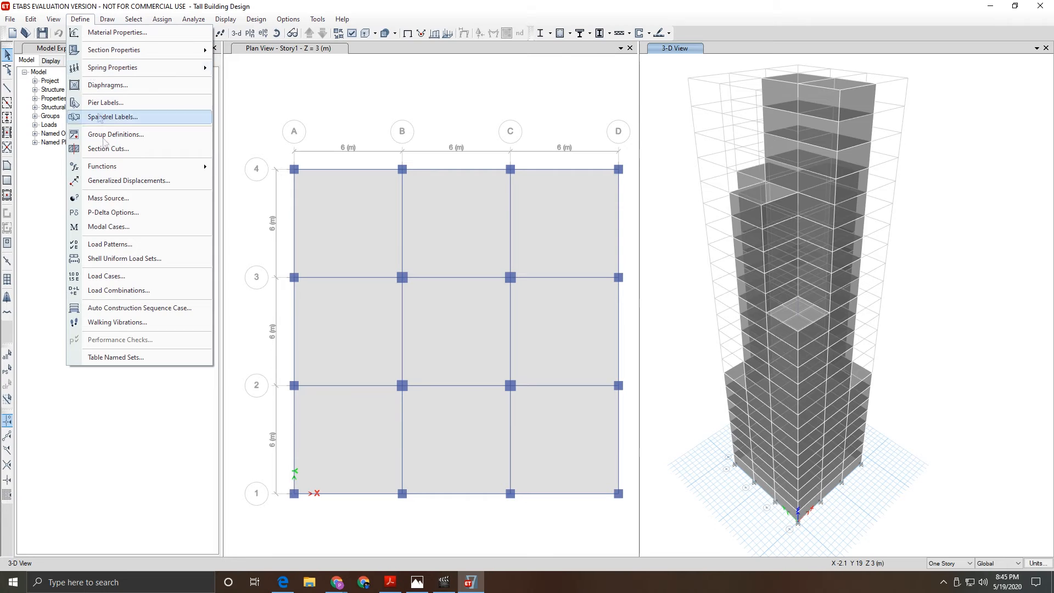
{"action": "left_click", "coordinate": [116, 279]}
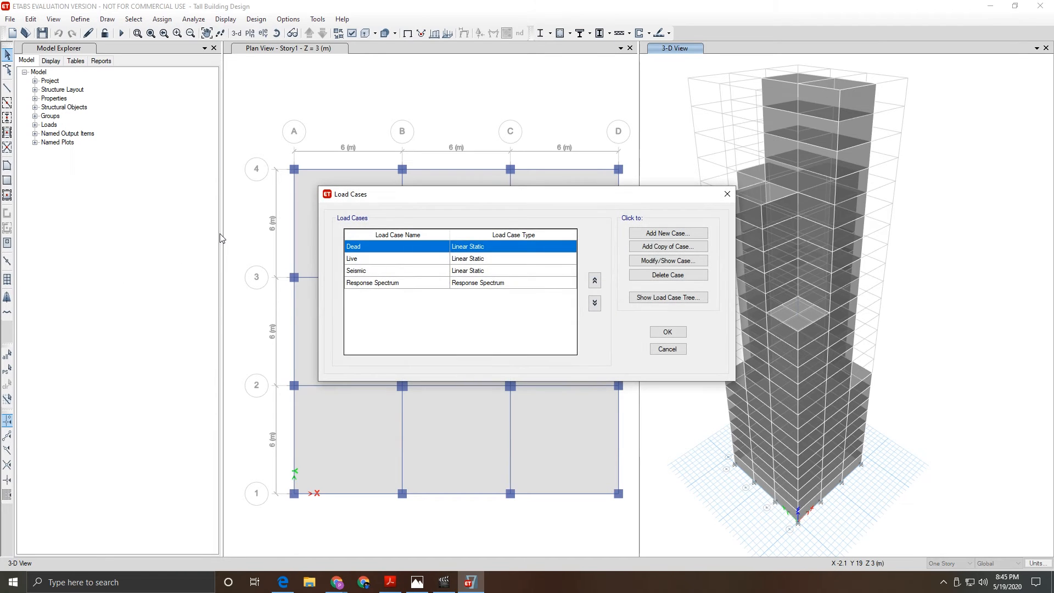
{"action": "left_click", "coordinate": [663, 238]}
{"action": "left_click", "coordinate": [612, 333]}
{"action": "left_click", "coordinate": [386, 285]}
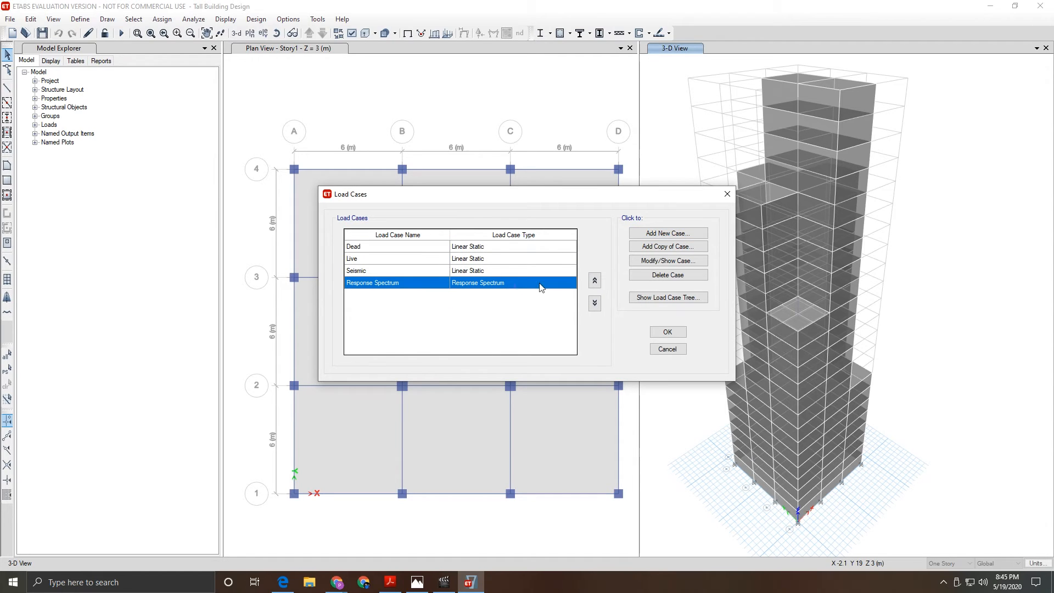
{"action": "left_click", "coordinate": [660, 275]}
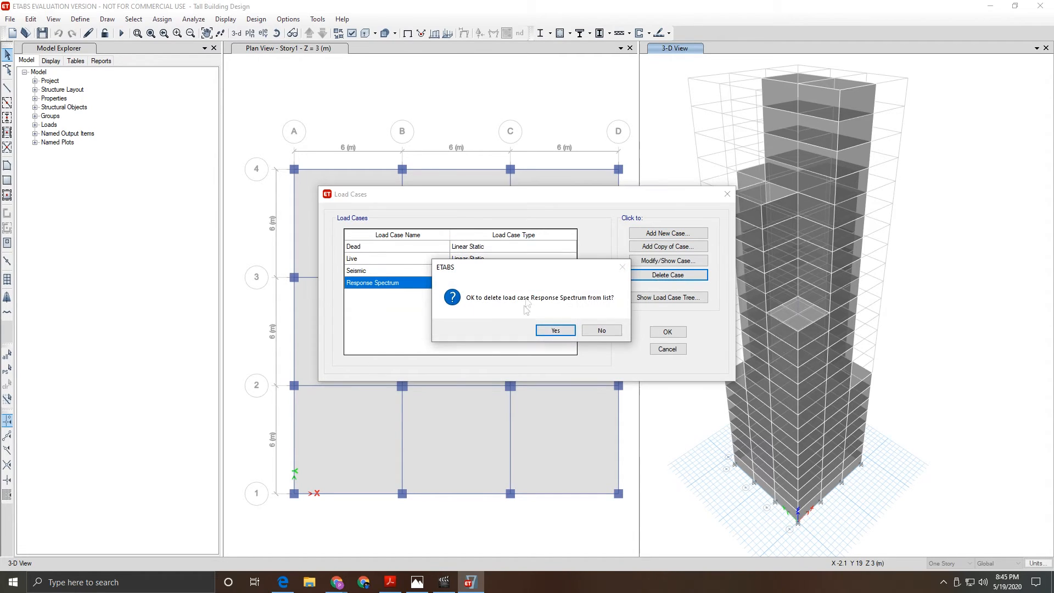
{"action": "left_click", "coordinate": [553, 331]}
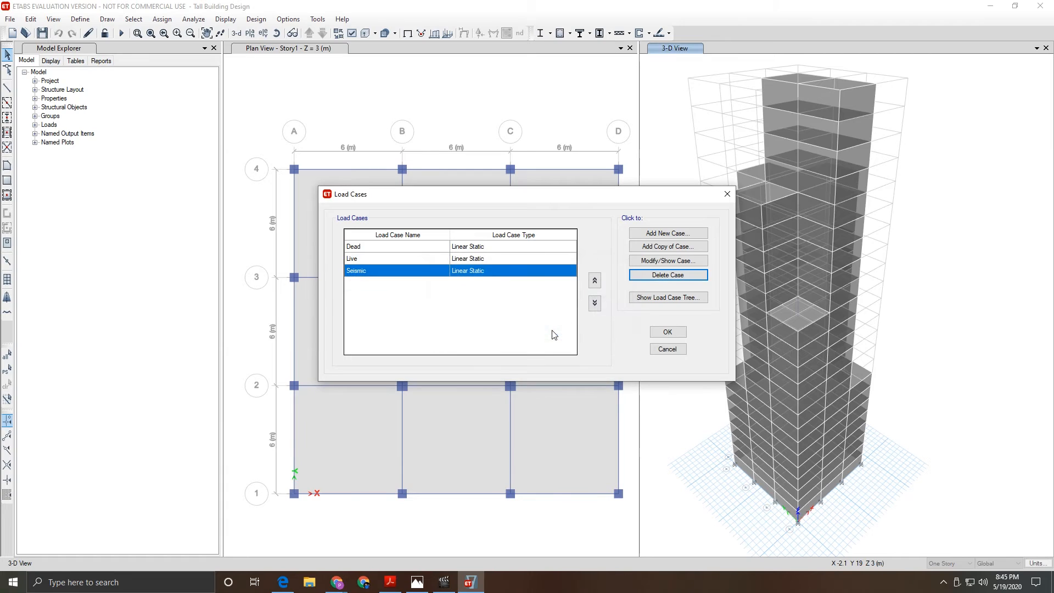
- Create a new load case named Time History of type Time History
{"action": "left_click", "coordinate": [665, 234]}
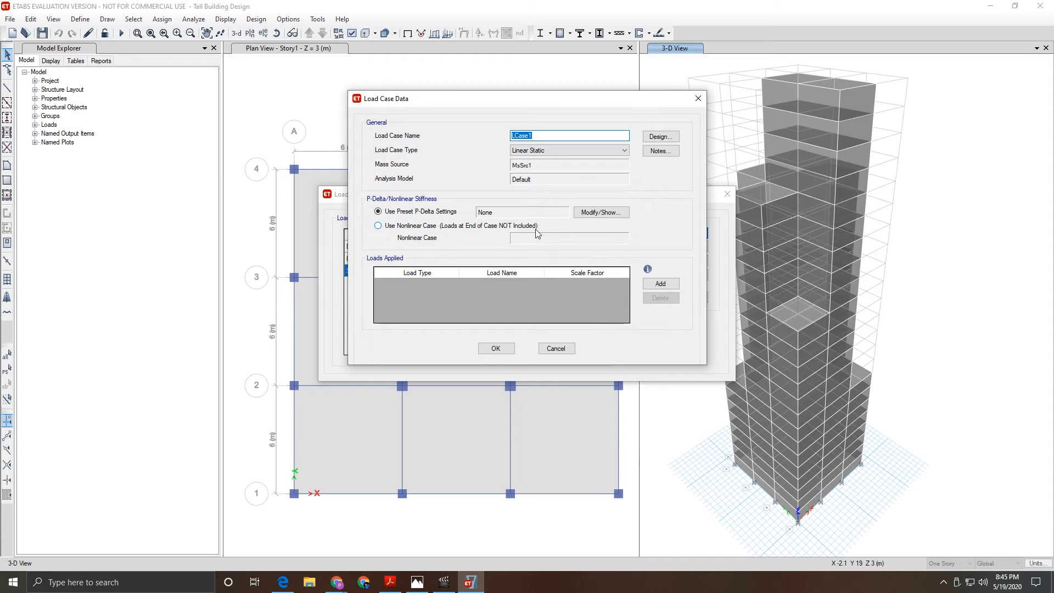
{"action": "type", "text": "Time "}
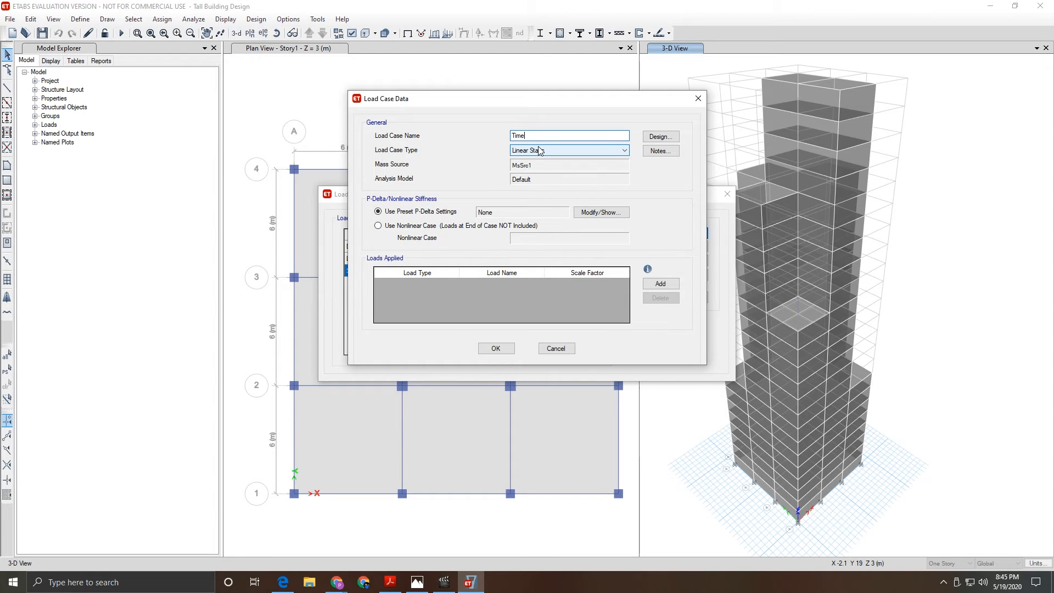
{"action": "type", "text": "Hist"}
{"action": "left_click", "coordinate": [540, 150]}
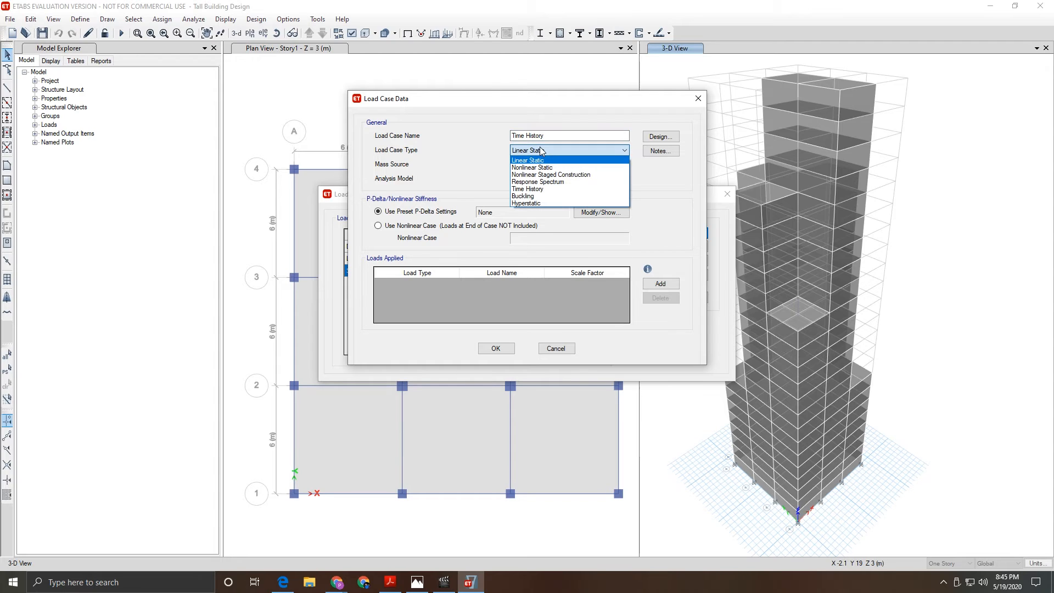
{"action": "left_click", "coordinate": [539, 190]}
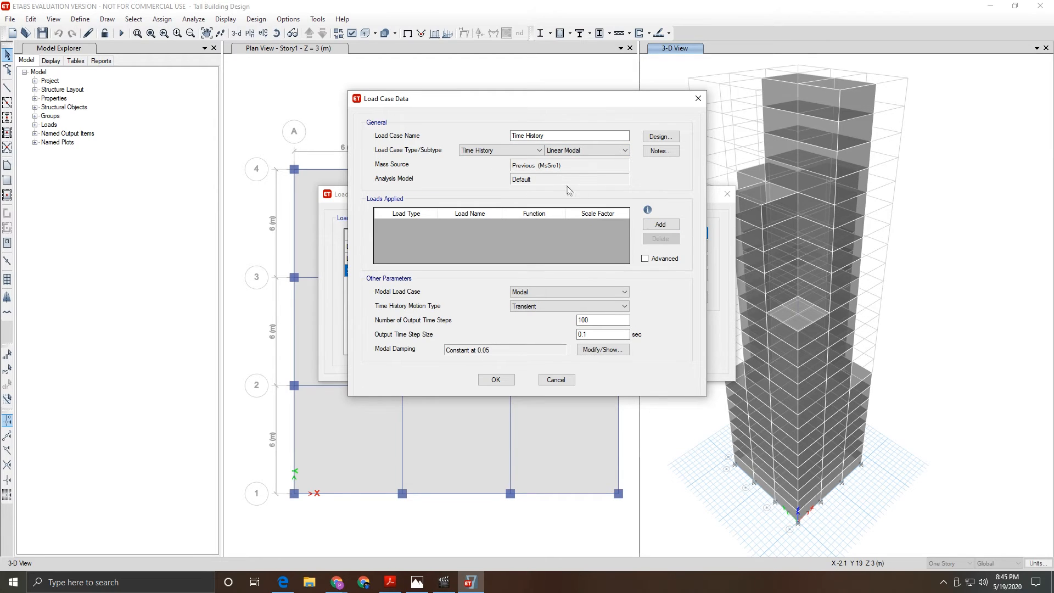
- Apply U1 acceleration using the Time History function at scale 1633.5 and save the case
{"action": "left_click", "coordinate": [661, 225]}
{"action": "left_click", "coordinate": [409, 226]}
{"action": "left_click", "coordinate": [409, 225]}
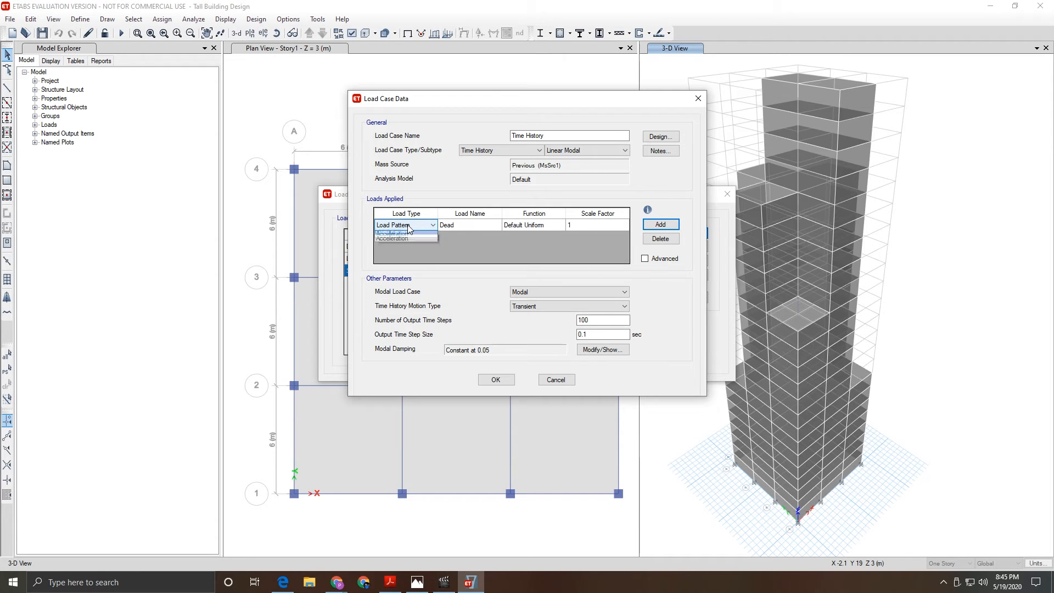
{"action": "left_click", "coordinate": [408, 242]}
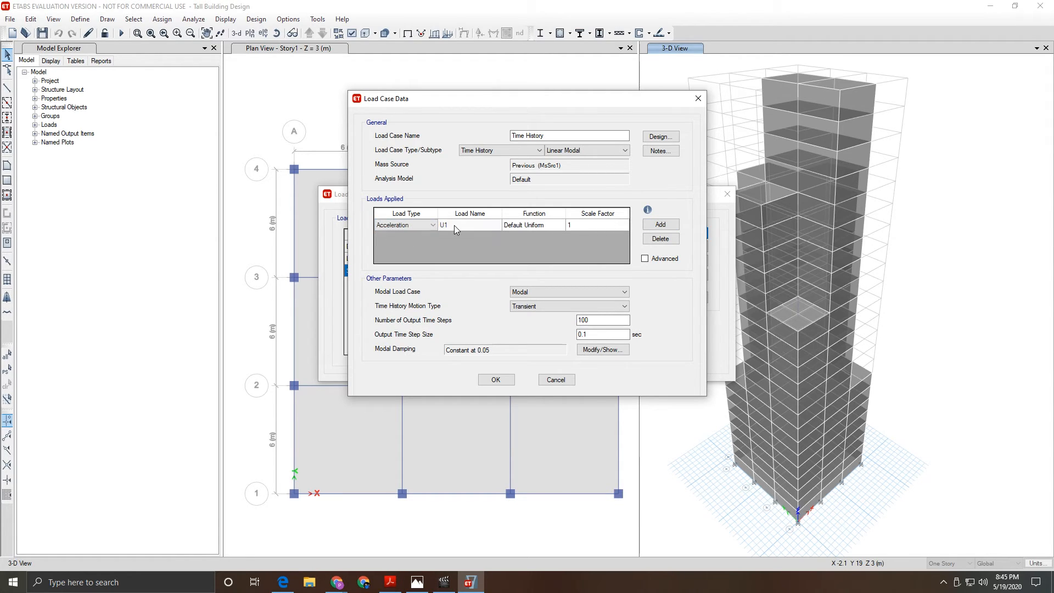
{"action": "left_click", "coordinate": [453, 225]}
{"action": "left_click", "coordinate": [532, 226]}
{"action": "left_click", "coordinate": [532, 225]}
{"action": "left_click", "coordinate": [527, 243]}
{"action": "left_click", "coordinate": [579, 225]}
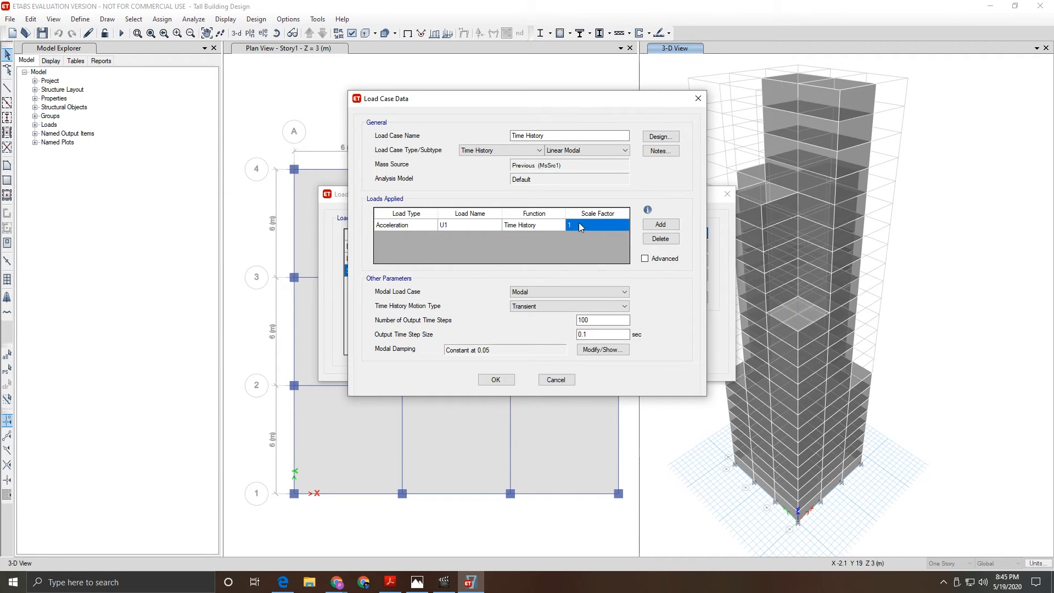
{"action": "type", "text": "1633.5"}
{"action": "left_click", "coordinate": [492, 382]}
{"action": "left_click", "coordinate": [667, 331]}
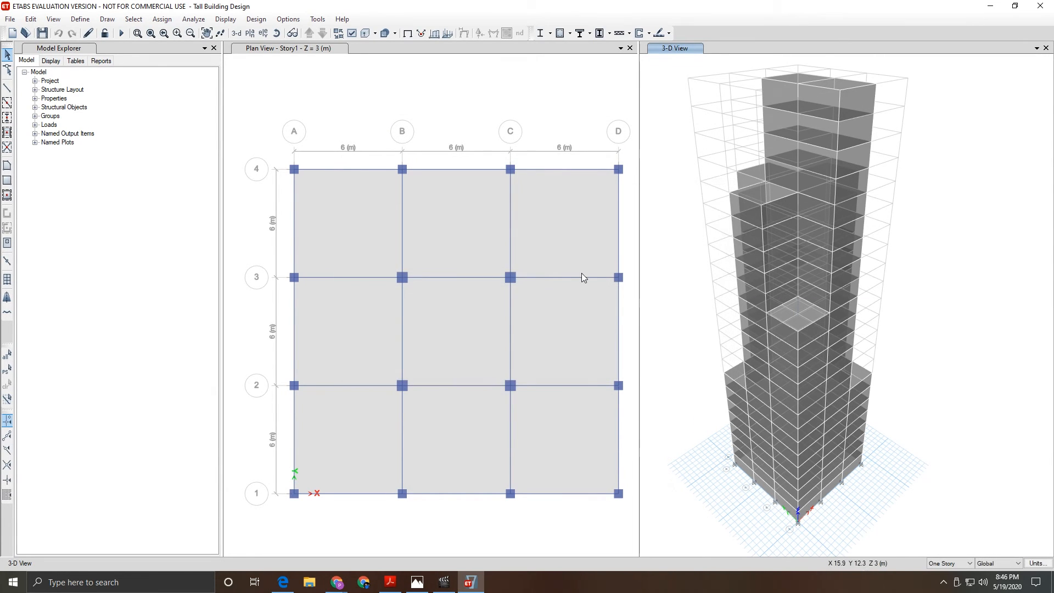
- Run the analysis for the Modal, Seismic and Time History cases and close the messages
{"action": "left_click", "coordinate": [196, 20]}
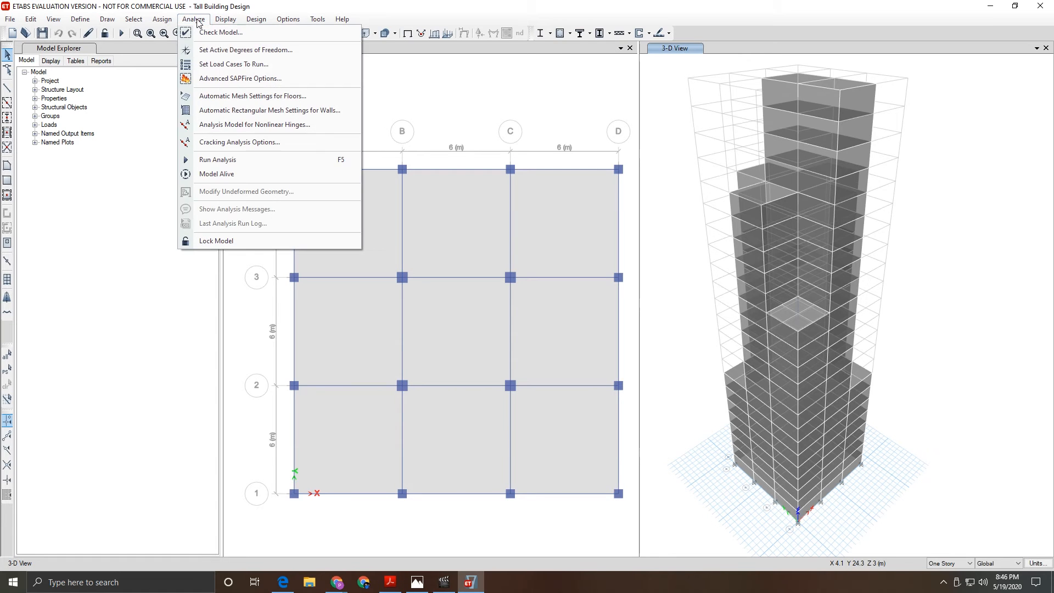
{"action": "left_click", "coordinate": [198, 65]}
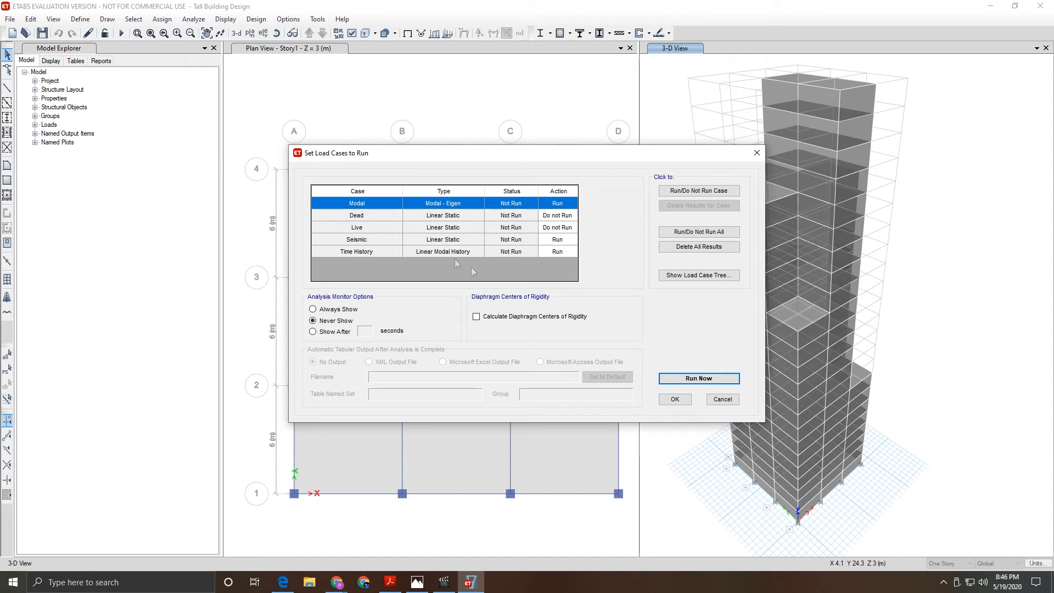
{"action": "left_click", "coordinate": [685, 381]}
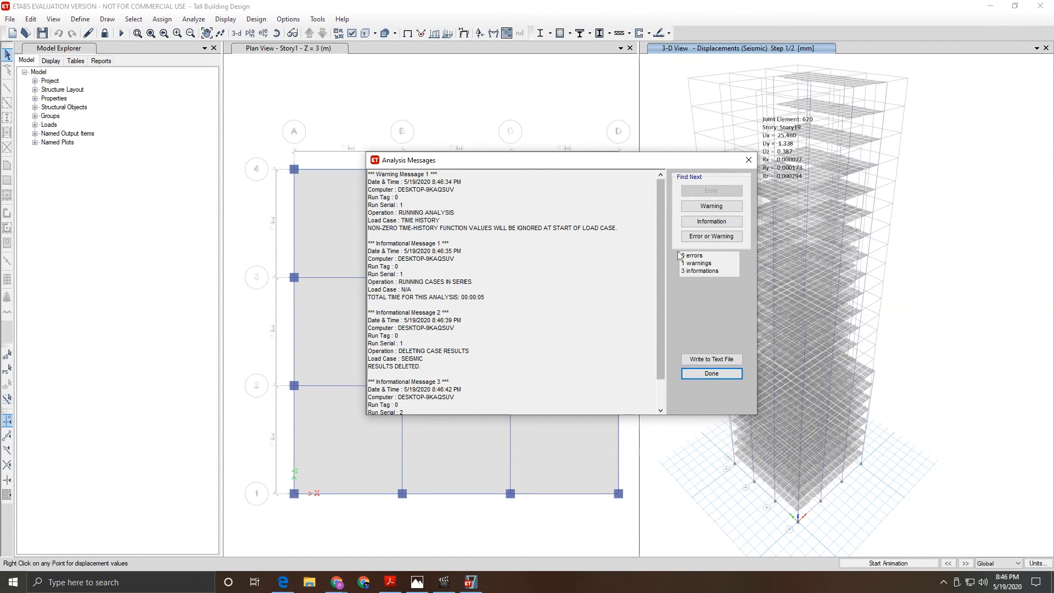
{"action": "left_click", "coordinate": [702, 374]}
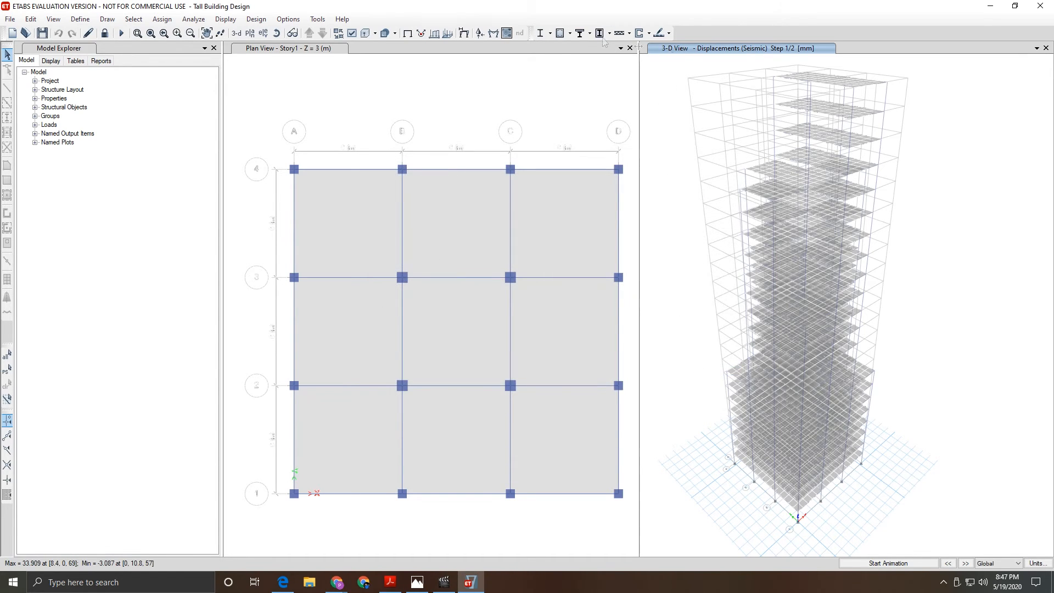
- Start the concrete frame design check and reiterate analysis for the 12 differing frames
{"action": "left_click", "coordinate": [570, 33]}
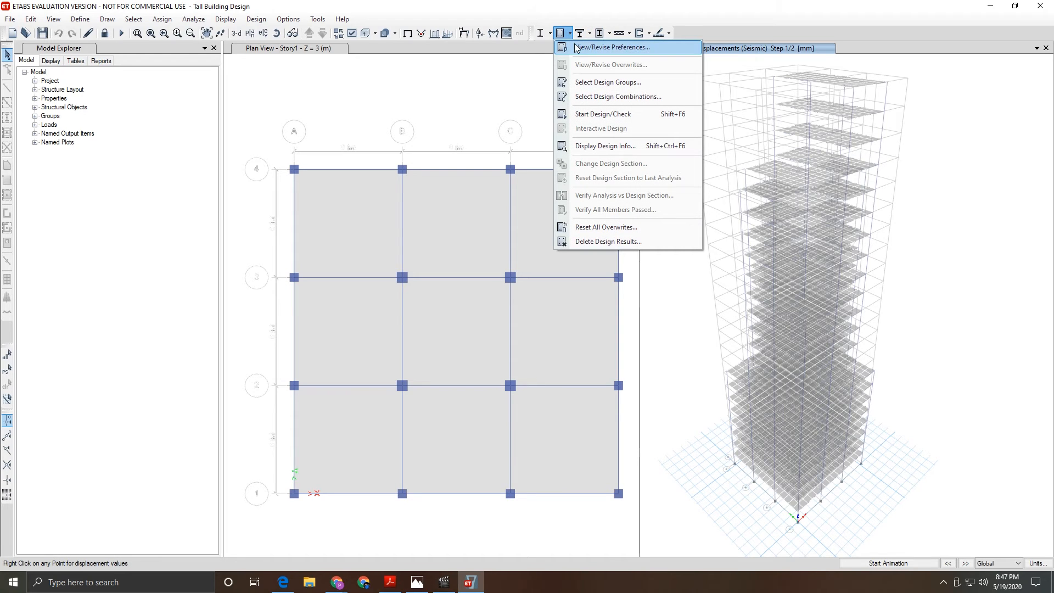
{"action": "left_click", "coordinate": [594, 116]}
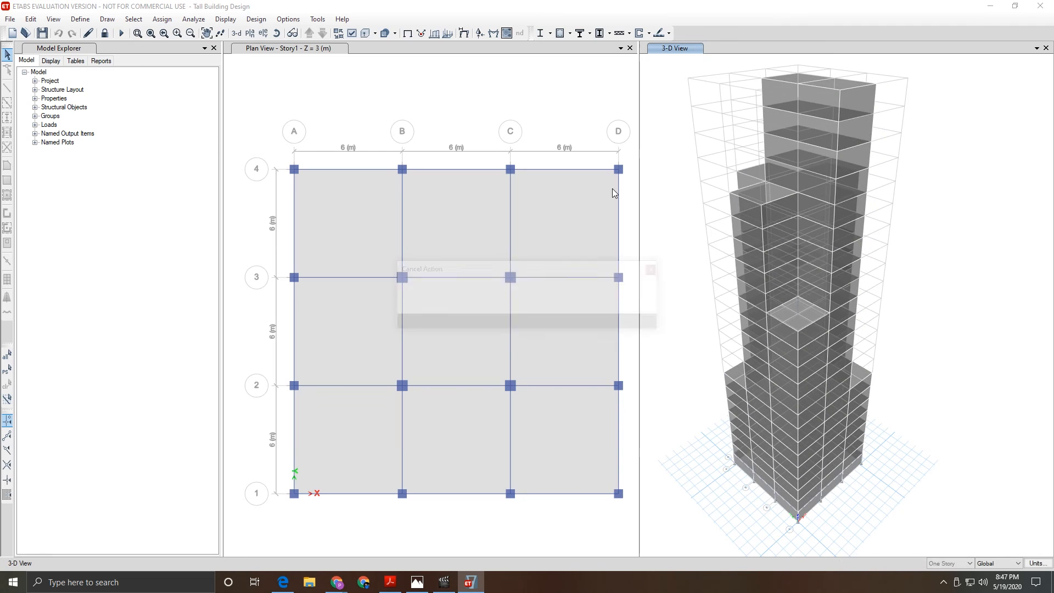
{"action": "left_click", "coordinate": [608, 332]}
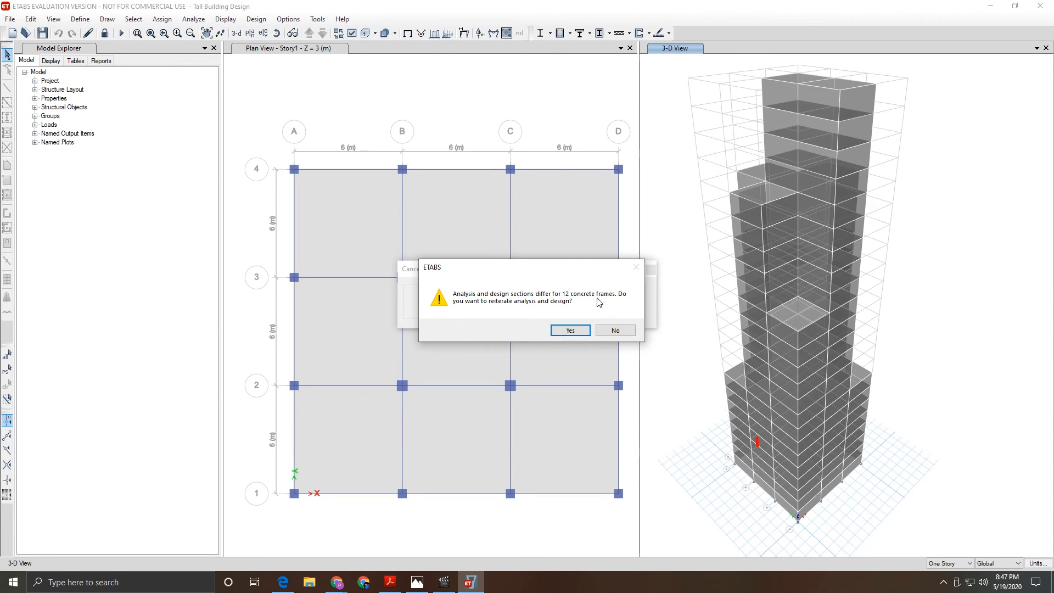
{"action": "left_click", "coordinate": [571, 330]}
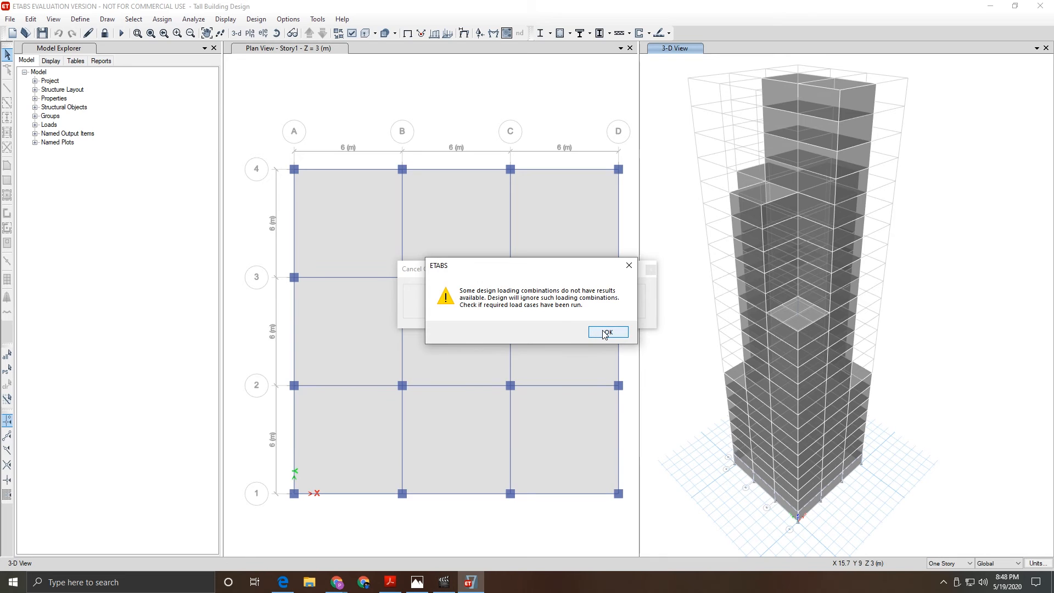
- Close the design warnings and analysis messages, then review column C11's design information
{"action": "left_click", "coordinate": [604, 332]}
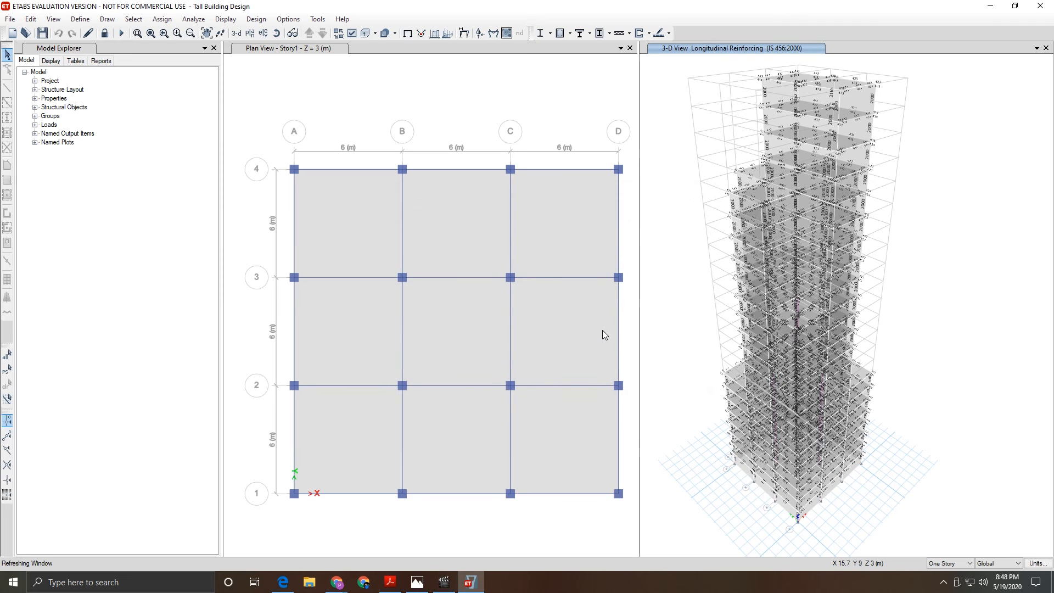
{"action": "scroll", "coordinate": [809, 324], "scroll_direction": "up", "scroll_amount": 5}
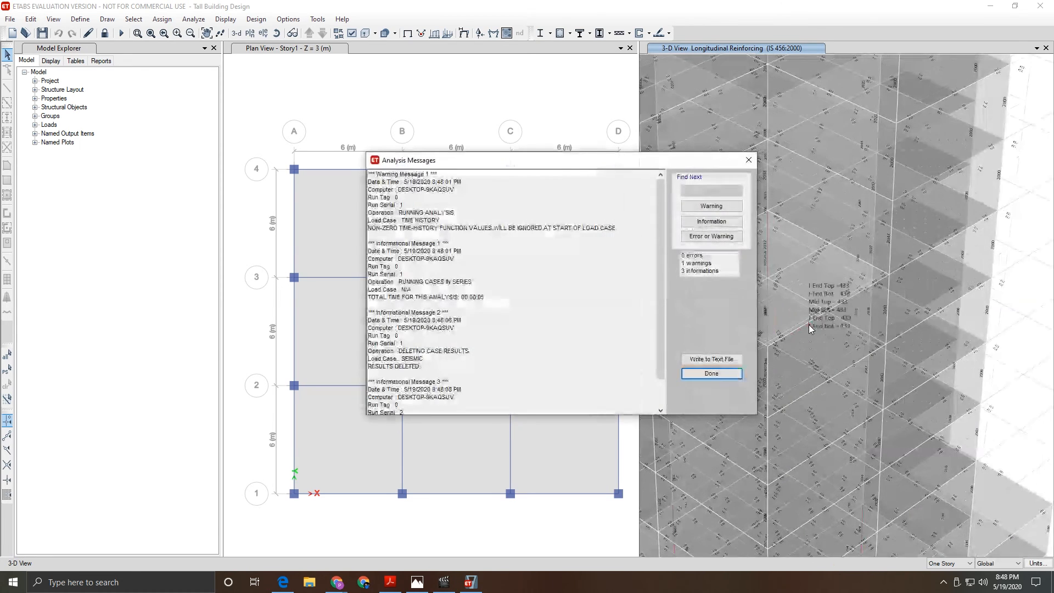
{"action": "scroll", "coordinate": [809, 325], "scroll_direction": "down", "scroll_amount": 3}
{"action": "left_click", "coordinate": [712, 374]}
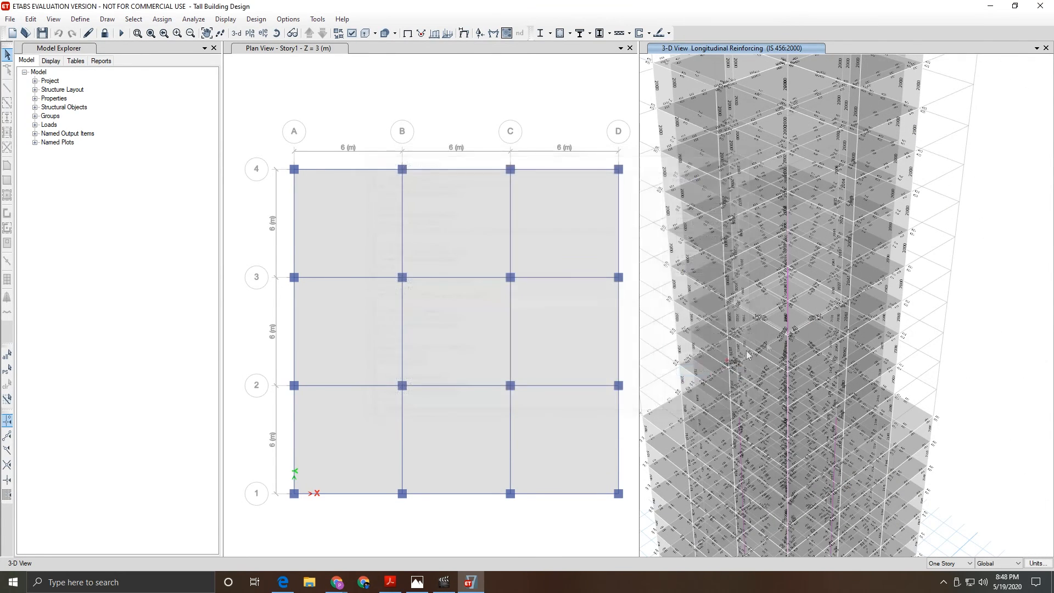
{"action": "scroll", "coordinate": [797, 315], "scroll_direction": "down", "scroll_amount": 4}
{"action": "scroll", "coordinate": [799, 386], "scroll_direction": "up", "scroll_amount": 8}
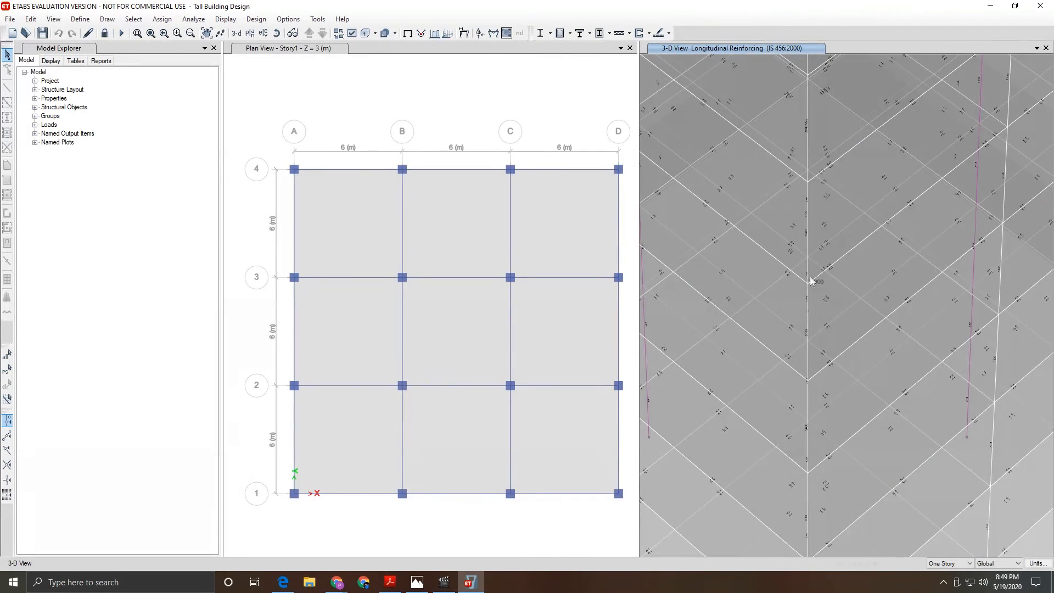
{"action": "right_click", "coordinate": [811, 245]}
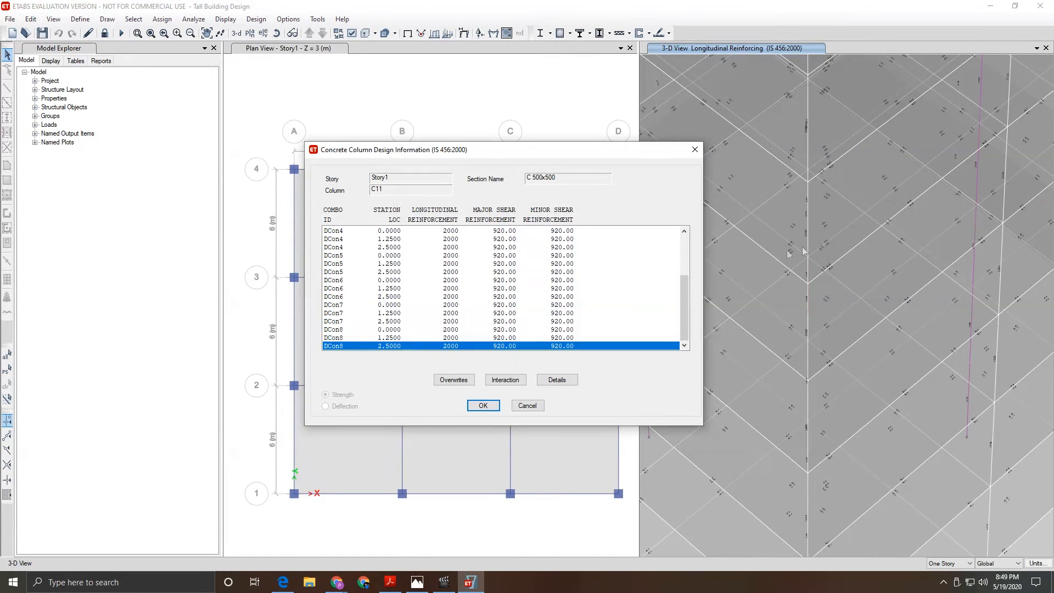
{"action": "left_click", "coordinate": [483, 405]}
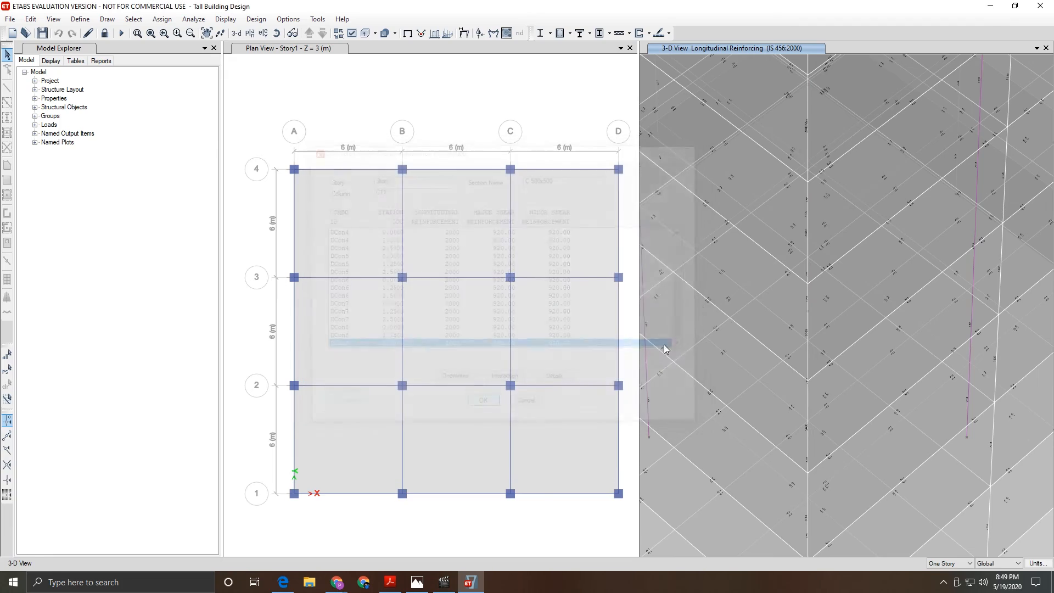
- Verify that all concrete frame members passed the design check
{"action": "scroll", "coordinate": [745, 57], "scroll_direction": "down", "scroll_amount": 2}
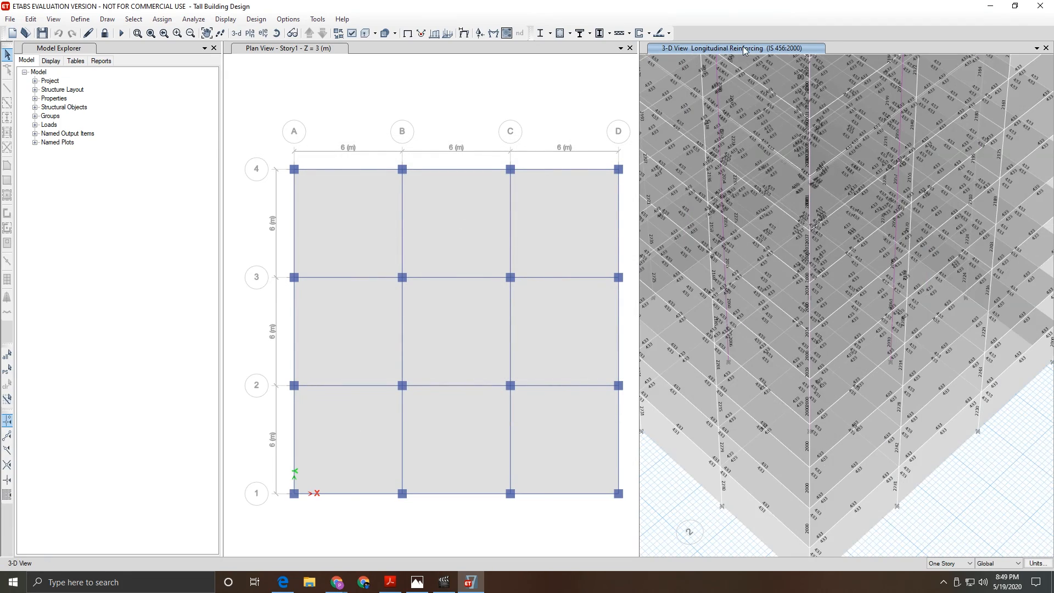
{"action": "scroll", "coordinate": [838, 215], "scroll_direction": "down", "scroll_amount": 3}
{"action": "scroll", "coordinate": [827, 93], "scroll_direction": "up", "scroll_amount": 1}
{"action": "scroll", "coordinate": [831, 107], "scroll_direction": "down", "scroll_amount": 2}
{"action": "scroll", "coordinate": [862, 386], "scroll_direction": "down", "scroll_amount": 2}
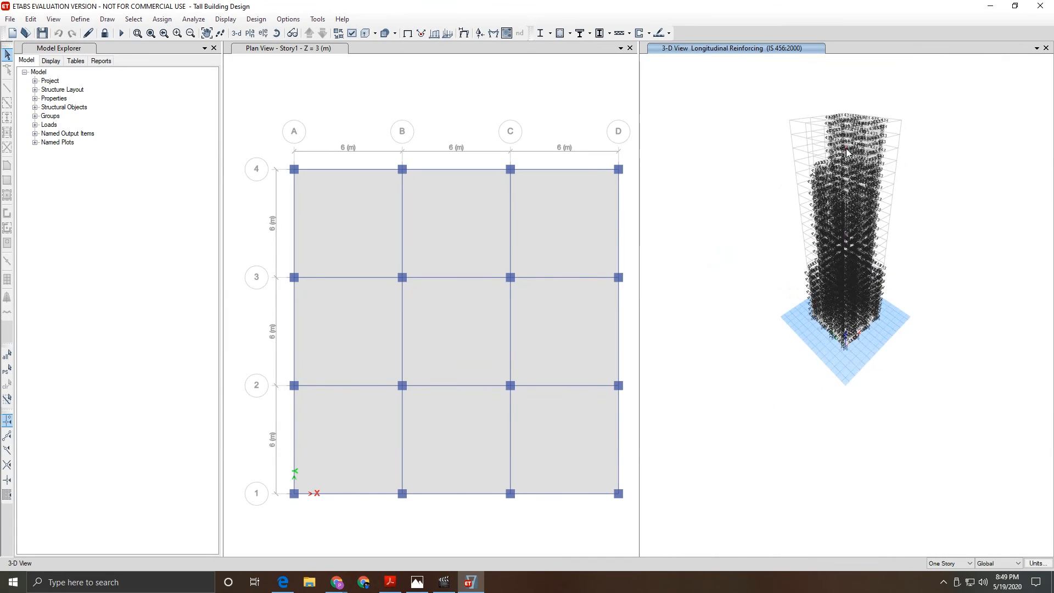
{"action": "scroll", "coordinate": [848, 152], "scroll_direction": "up", "scroll_amount": 3}
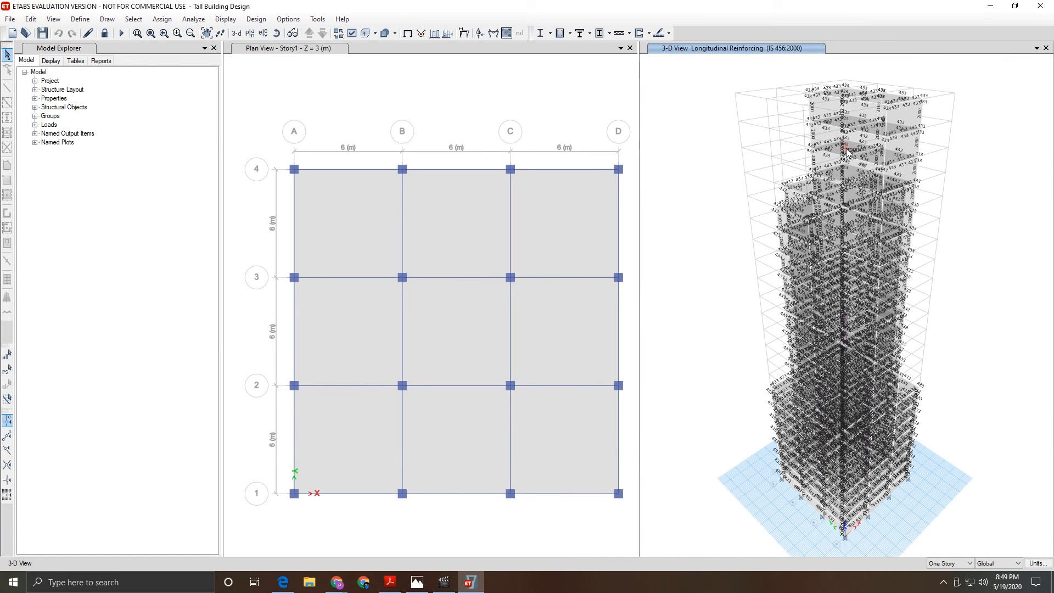
{"action": "left_click", "coordinate": [569, 33]}
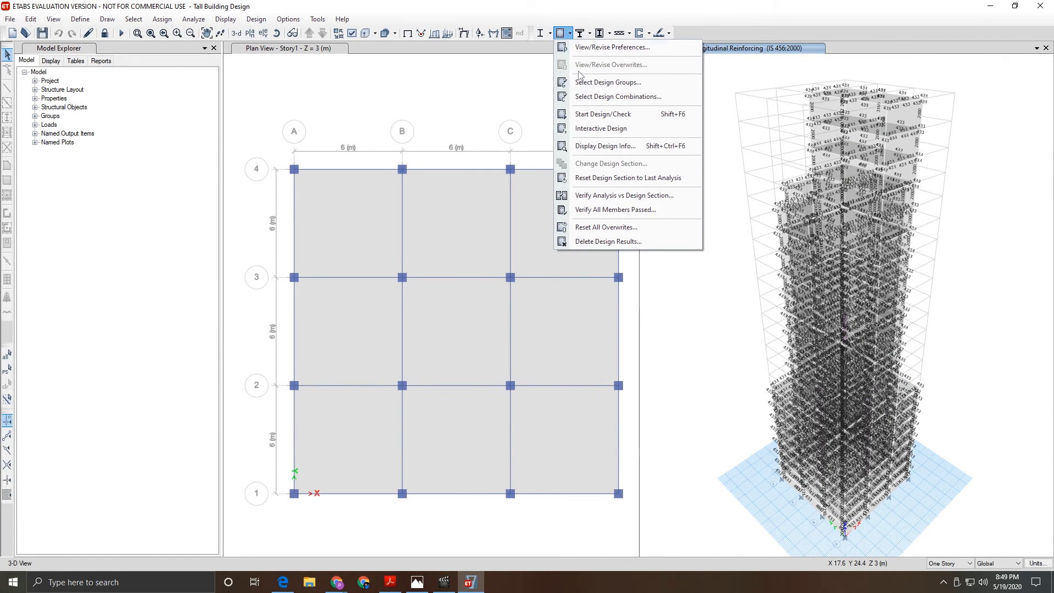
{"action": "left_click", "coordinate": [606, 211]}
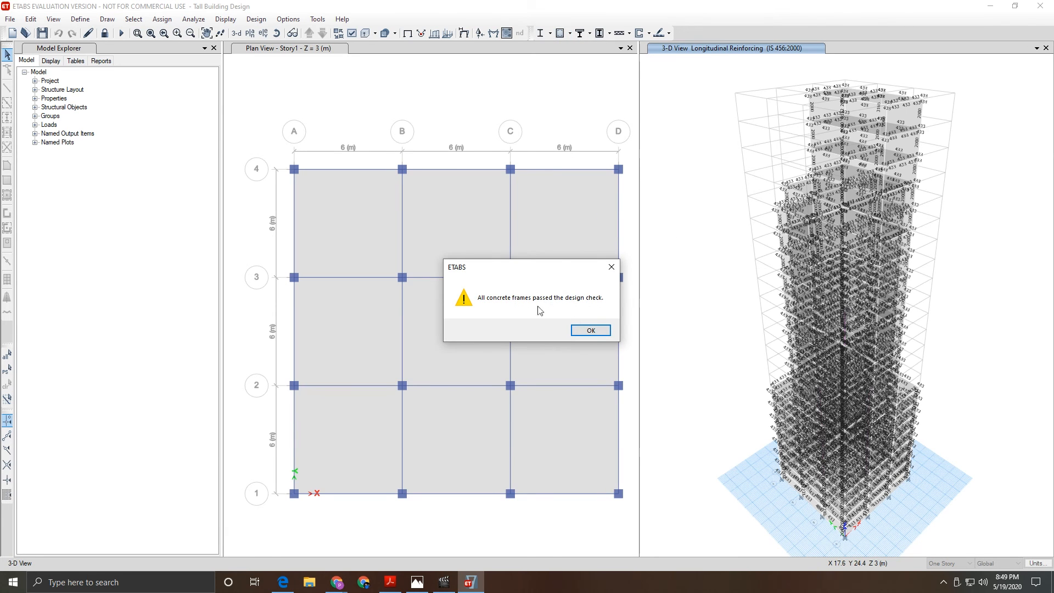
{"action": "left_click", "coordinate": [591, 330]}
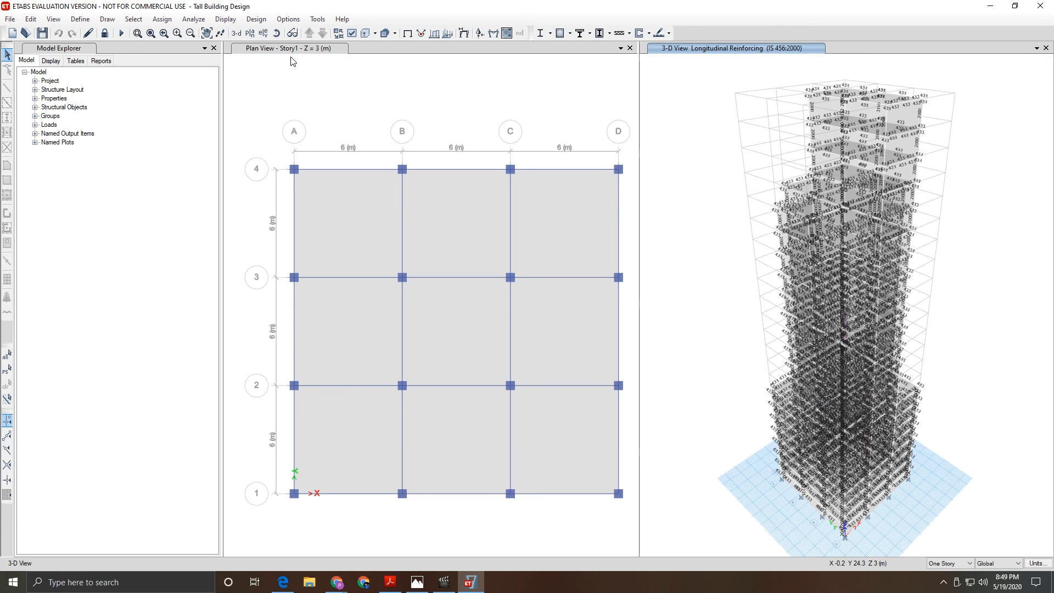
- Generate the 549-page Project Report from the Reports list in Model Explorer
{"action": "left_click", "coordinate": [101, 61]}
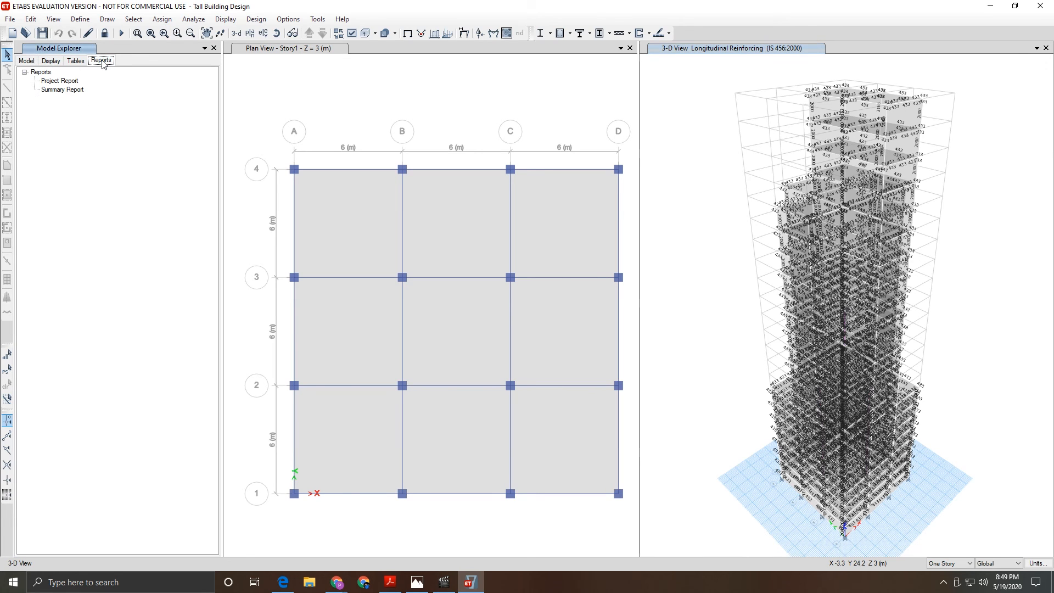
{"action": "double_click", "coordinate": [59, 81]}
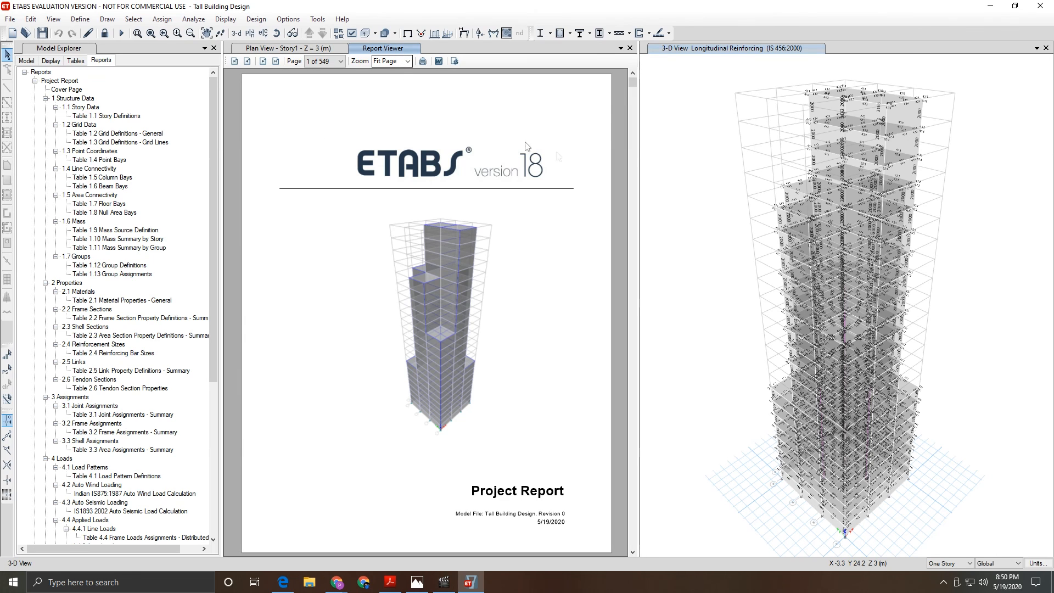
- Set the report zoom to 75%, then to 100%
{"action": "left_click", "coordinate": [408, 61]}
{"action": "left_click", "coordinate": [388, 100]}
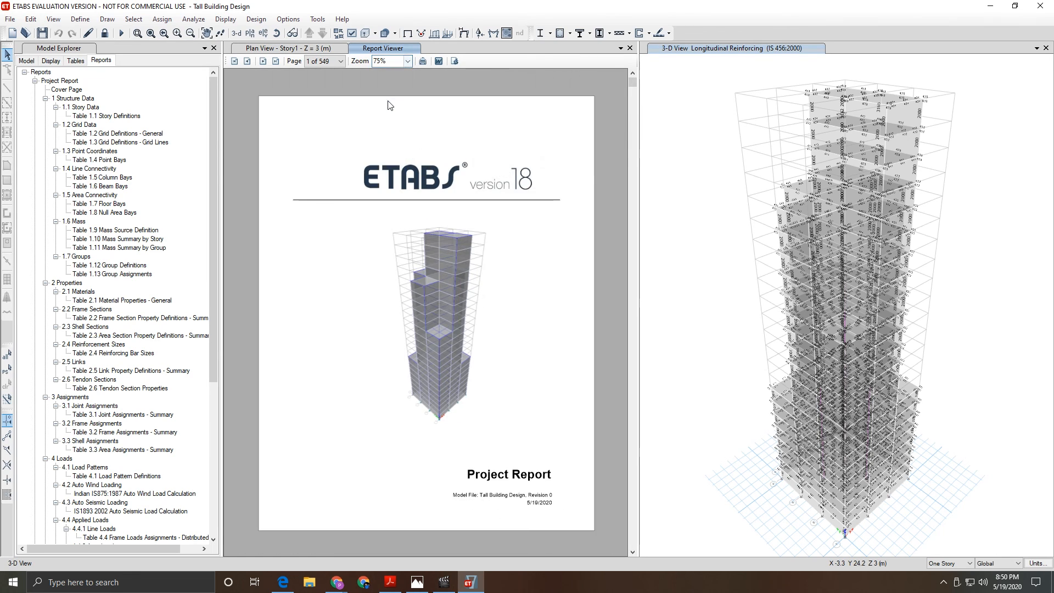
{"action": "left_click", "coordinate": [408, 61]}
{"action": "left_click", "coordinate": [385, 105]}
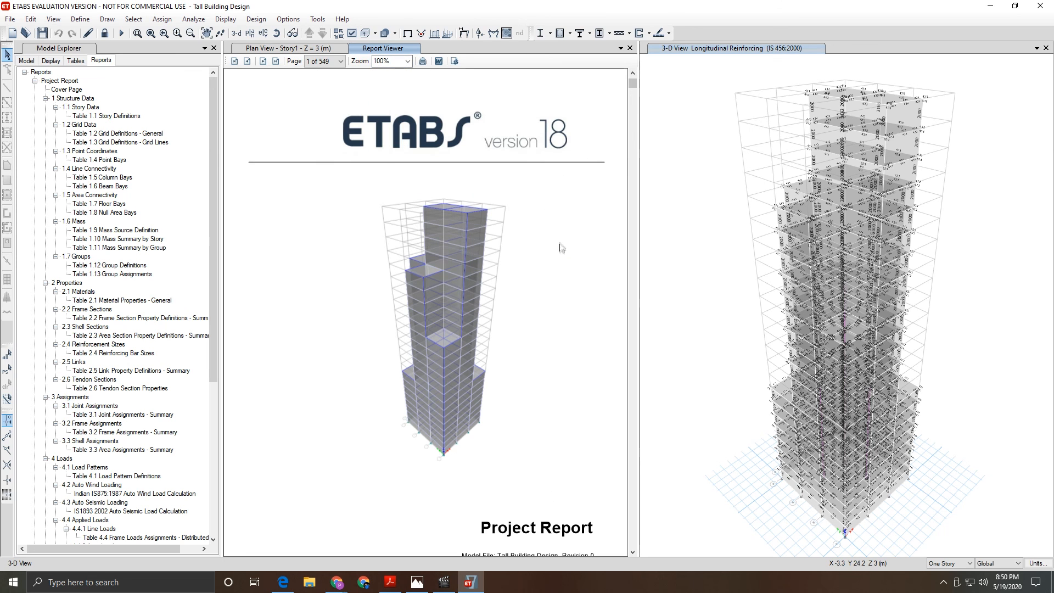
- Browse the material, frame section and area section property tables, then return to page 1
{"action": "left_click_drag", "start_coordinate": [633, 83], "coordinate": [634, 89]}
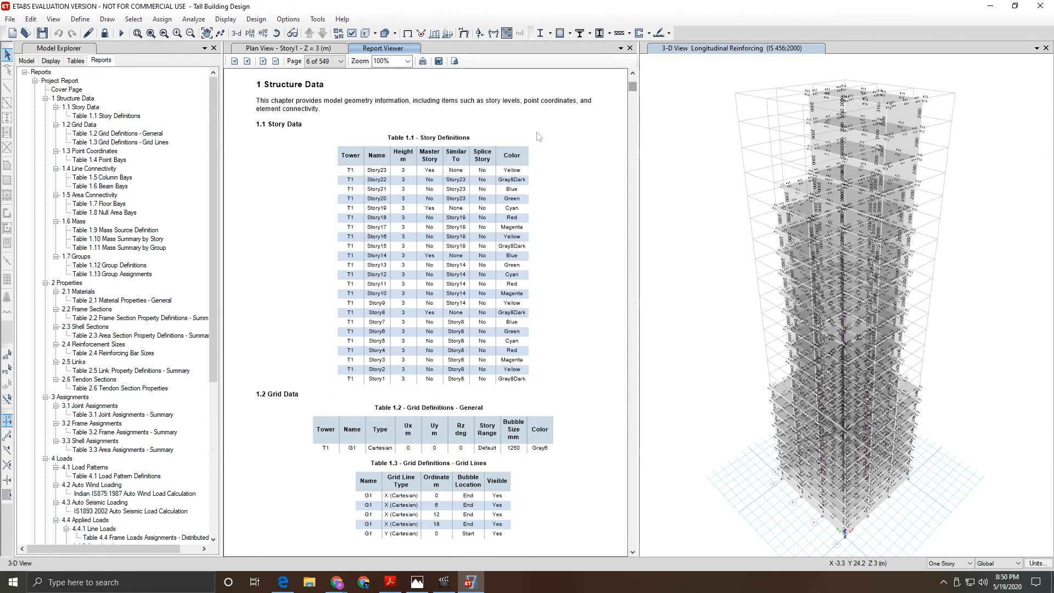
{"action": "scroll", "coordinate": [86, 218], "scroll_direction": "down", "scroll_amount": 8}
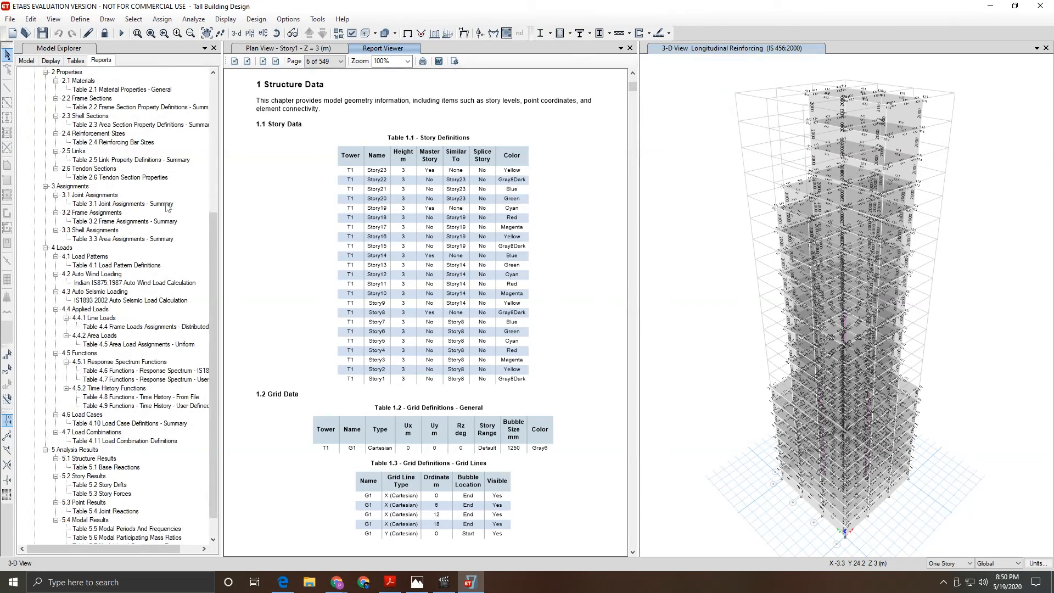
{"action": "scroll", "coordinate": [163, 286], "scroll_direction": "up", "scroll_amount": 4}
{"action": "scroll", "coordinate": [114, 181], "scroll_direction": "up", "scroll_amount": 4}
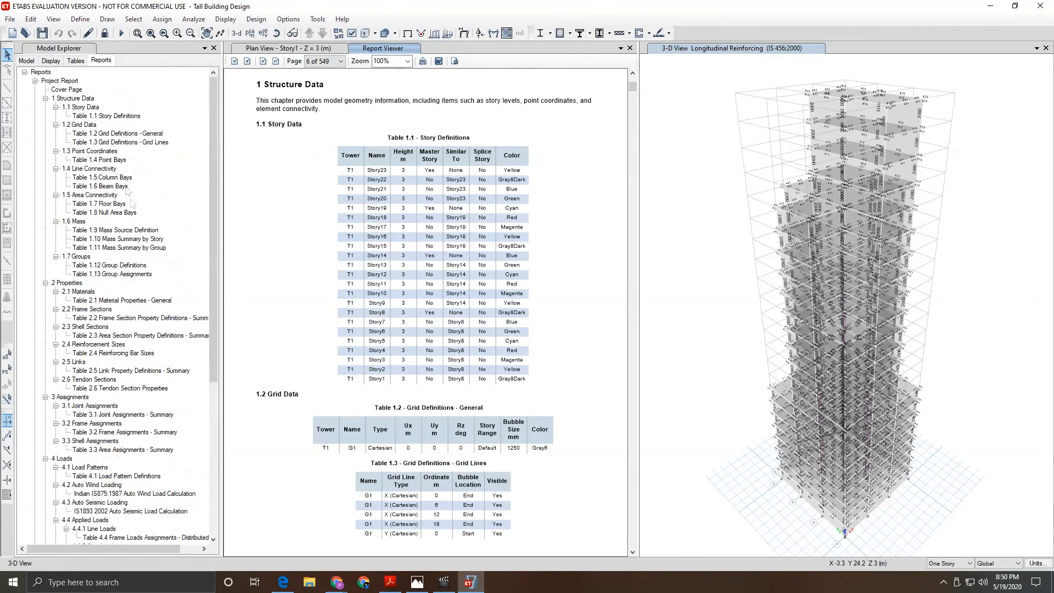
{"action": "scroll", "coordinate": [142, 236], "scroll_direction": "down", "scroll_amount": 1}
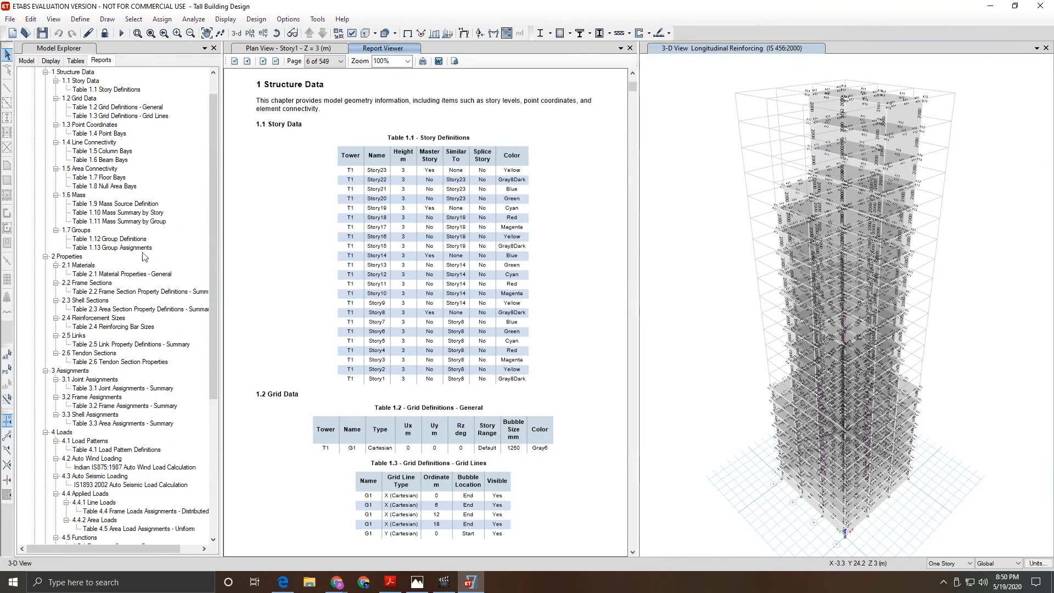
{"action": "left_click", "coordinate": [136, 274]}
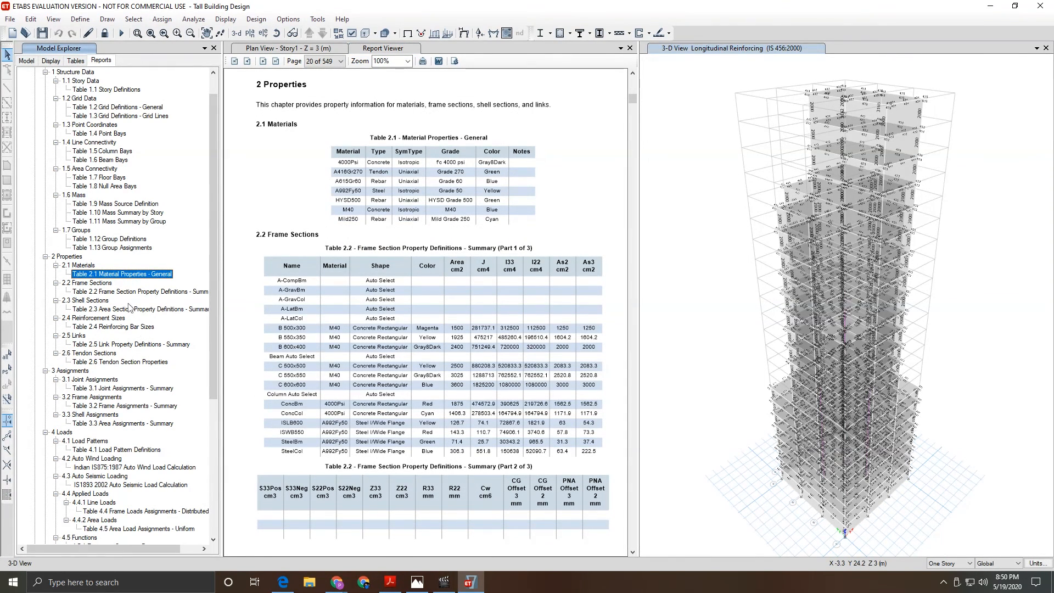
{"action": "left_click", "coordinate": [125, 292]}
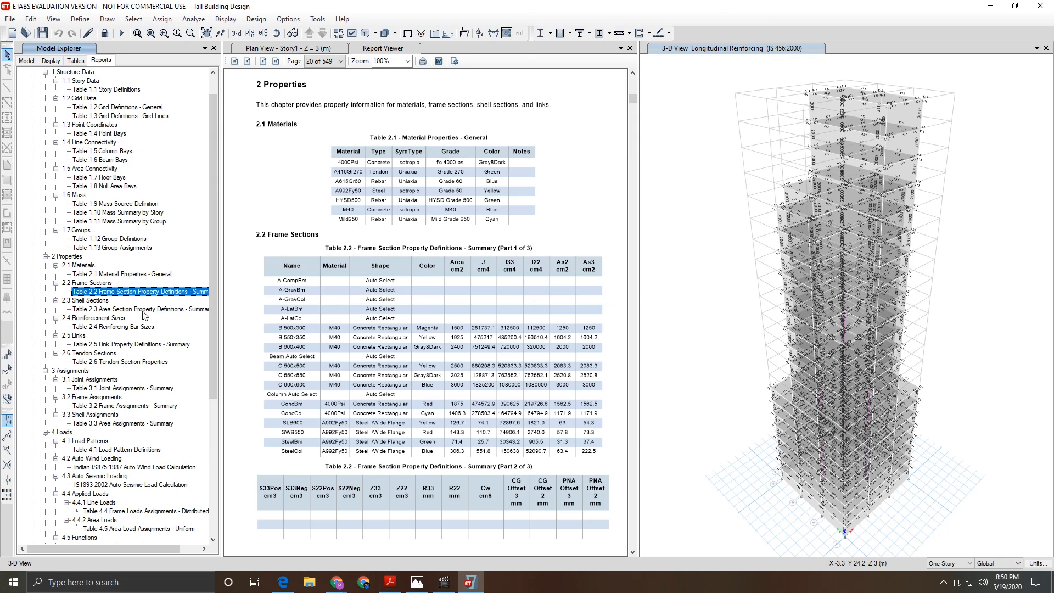
{"action": "left_click", "coordinate": [142, 310]}
{"action": "scroll", "coordinate": [434, 278], "scroll_direction": "down", "scroll_amount": 15}
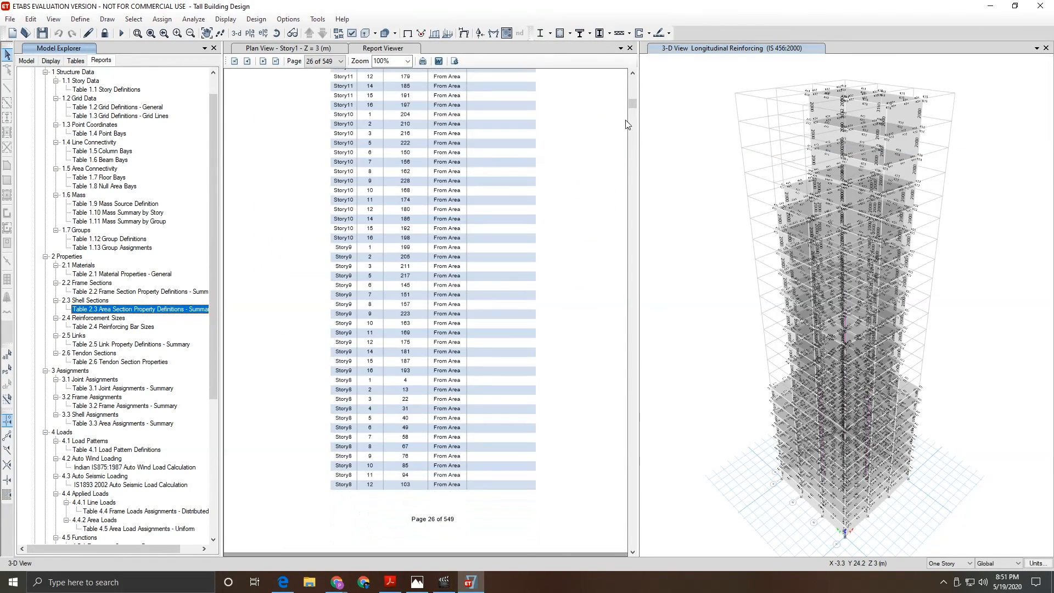
{"action": "left_click_drag", "start_coordinate": [633, 102], "coordinate": [632, 76]}
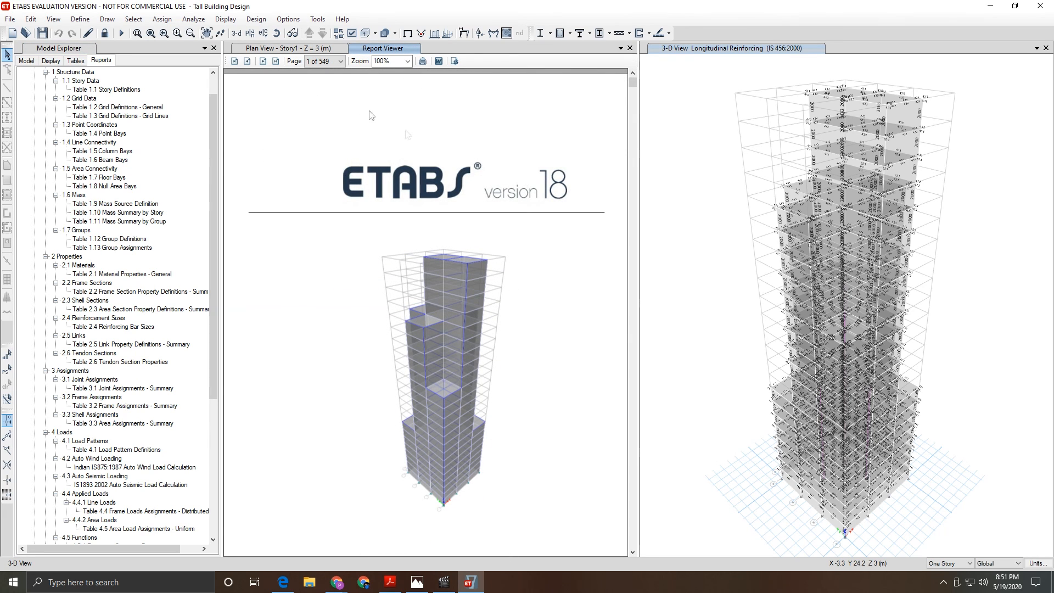
- Save the Tall Building Design model
{"action": "left_click", "coordinate": [10, 18]}
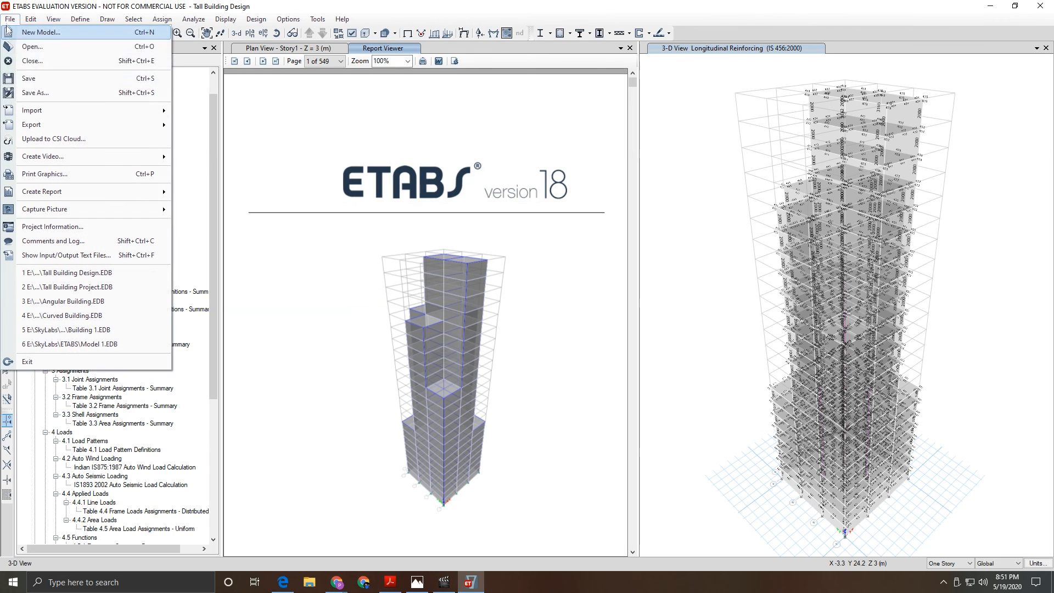
{"action": "left_click", "coordinate": [30, 79]}
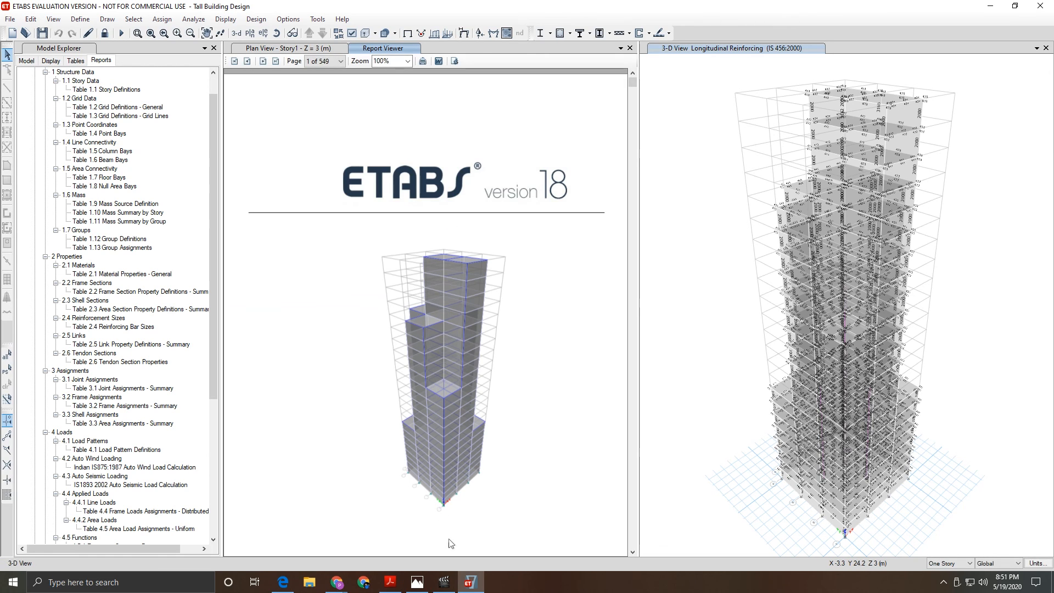
{"action": "left_click", "coordinate": [446, 584]}
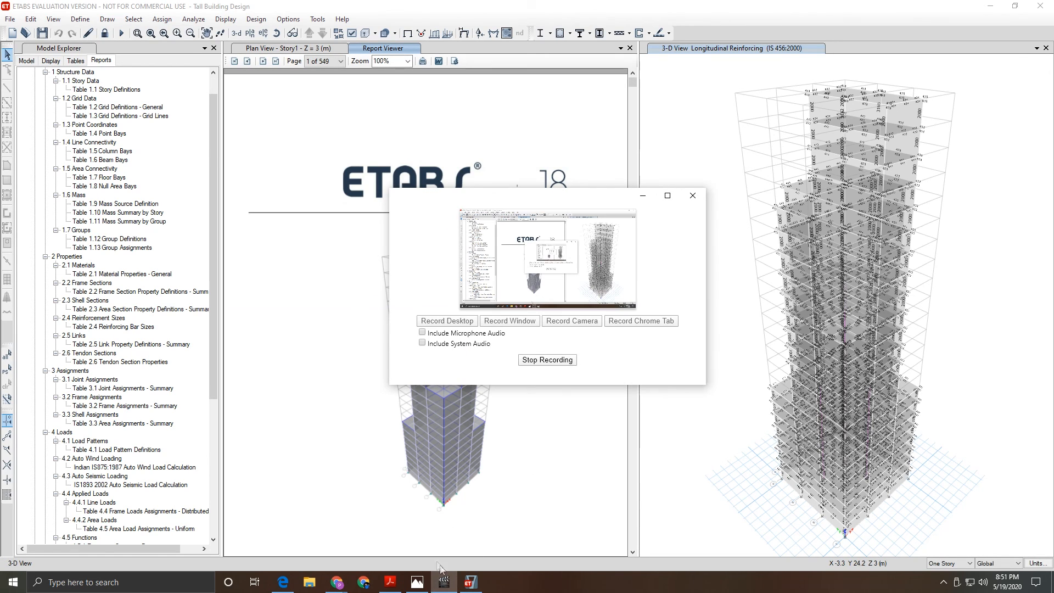